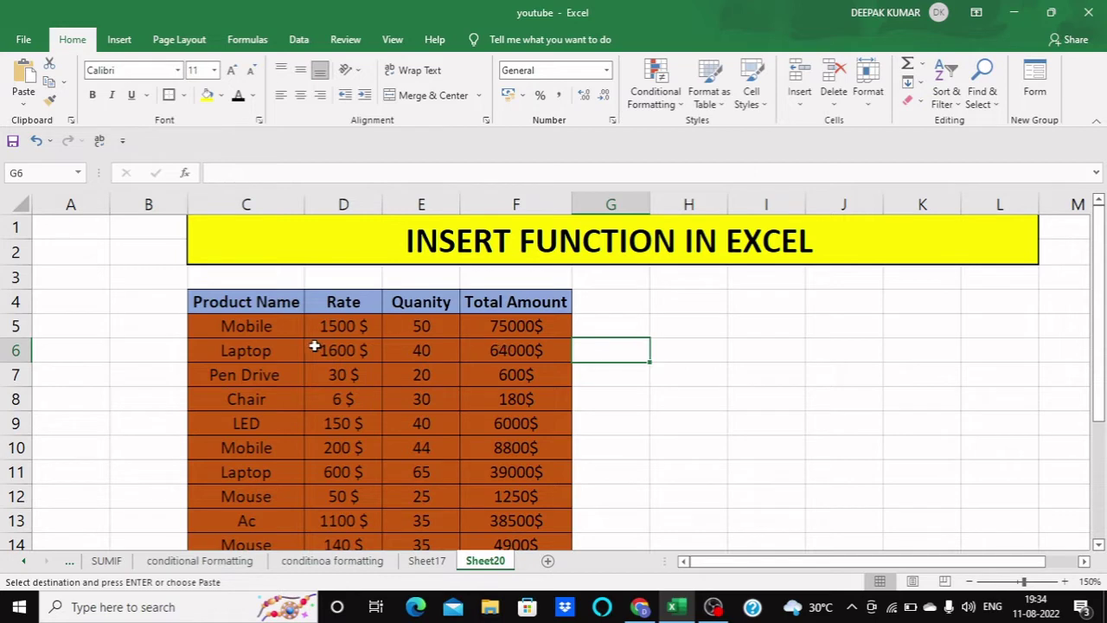
{"action": "scroll", "coordinate": [317, 346], "scroll_direction": "down", "scroll_amount": 1}
{"action": "scroll", "coordinate": [95, 306], "scroll_direction": "up", "scroll_amount": 1}
{"action": "left_click", "coordinate": [193, 301]}
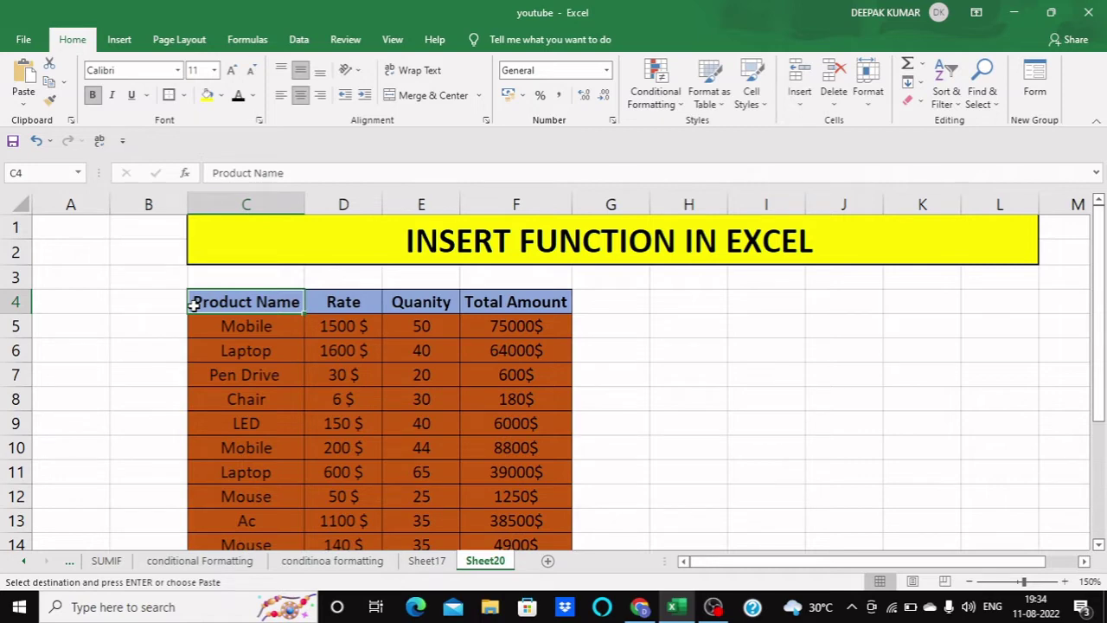
{"action": "scroll", "coordinate": [210, 319], "scroll_direction": "down", "scroll_amount": 1}
{"action": "scroll", "coordinate": [213, 317], "scroll_direction": "up", "scroll_amount": 1}
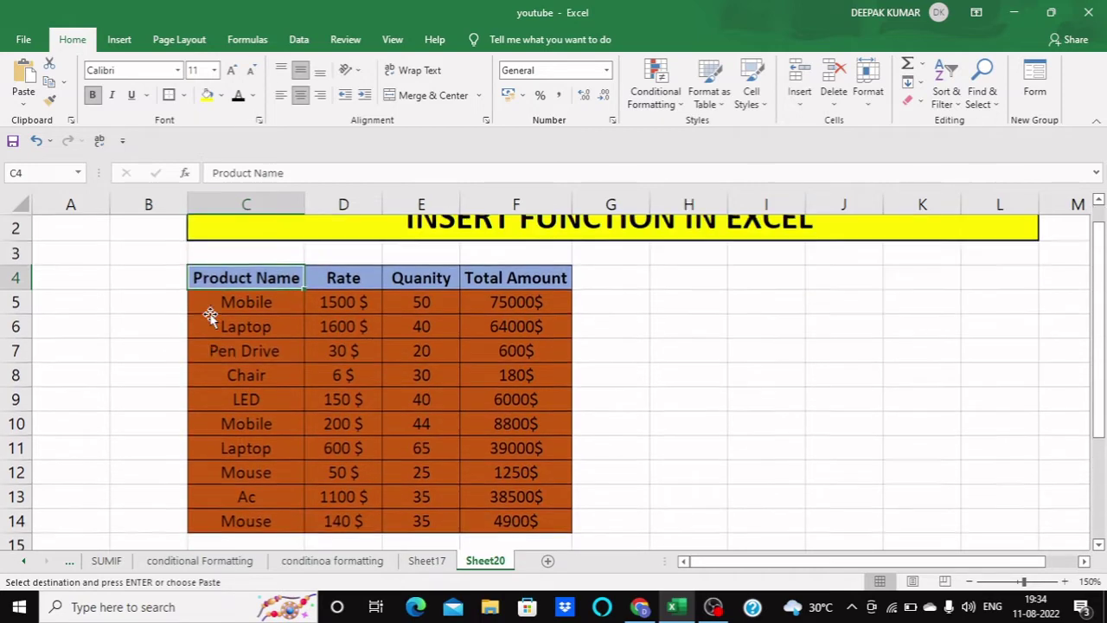
{"action": "left_click", "coordinate": [261, 319]}
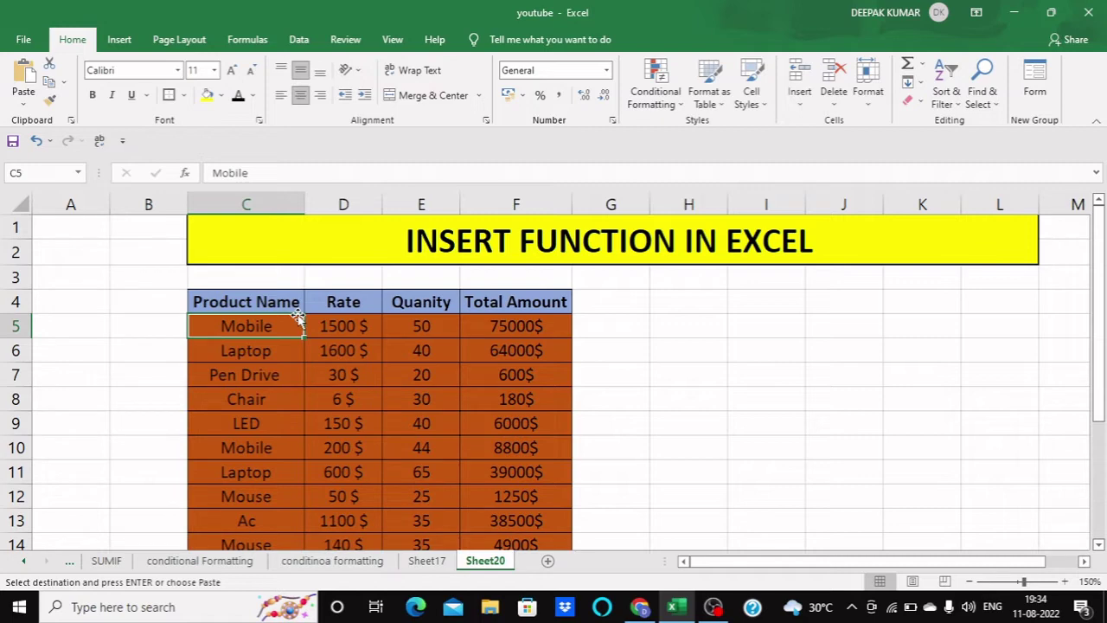
{"action": "left_click", "coordinate": [320, 305]}
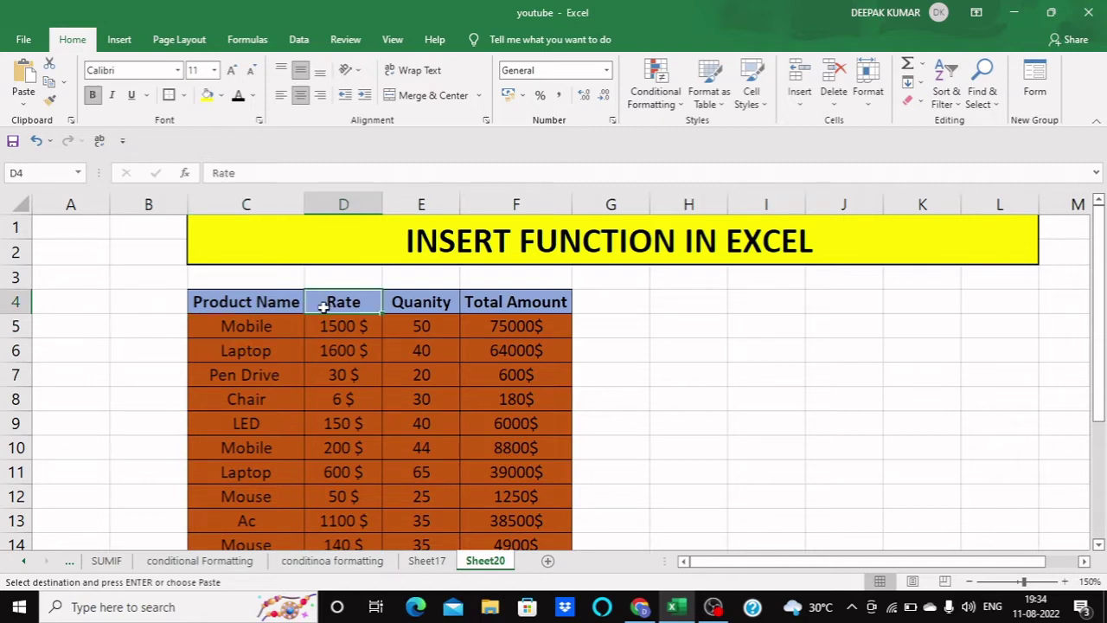
Move the Product Name column, C4:C14, one column over to start at B4 by cutting and pasting it
{"action": "left_click", "coordinate": [247, 309]}
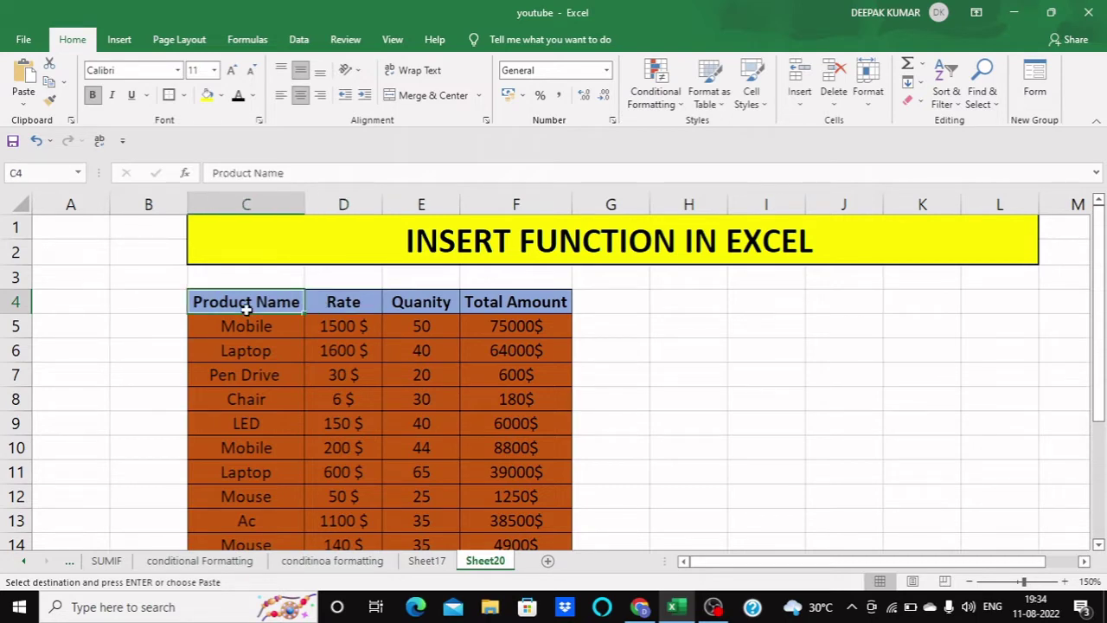
{"action": "key", "text": "shift+Down"}
{"action": "key", "text": "shift+Down"}
{"action": "key", "text": "shift+Down"}
{"action": "key", "text": "shift+Down"}
{"action": "key", "text": "shift+Down"}
{"action": "key", "text": "shift+Down"}
{"action": "key", "text": "shift+Down"}
{"action": "key", "text": "shift+Down"}
{"action": "key", "text": "shift+Down"}
{"action": "key", "text": "shift+Down"}
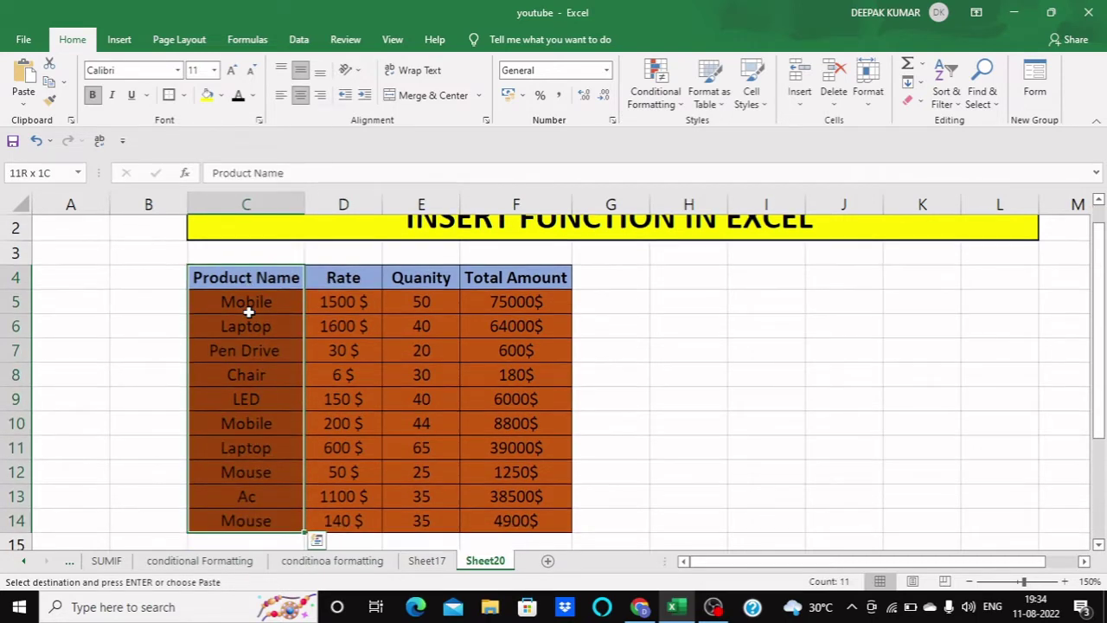
{"action": "left_click", "coordinate": [167, 272]}
{"action": "key", "text": "ctrl+v"}
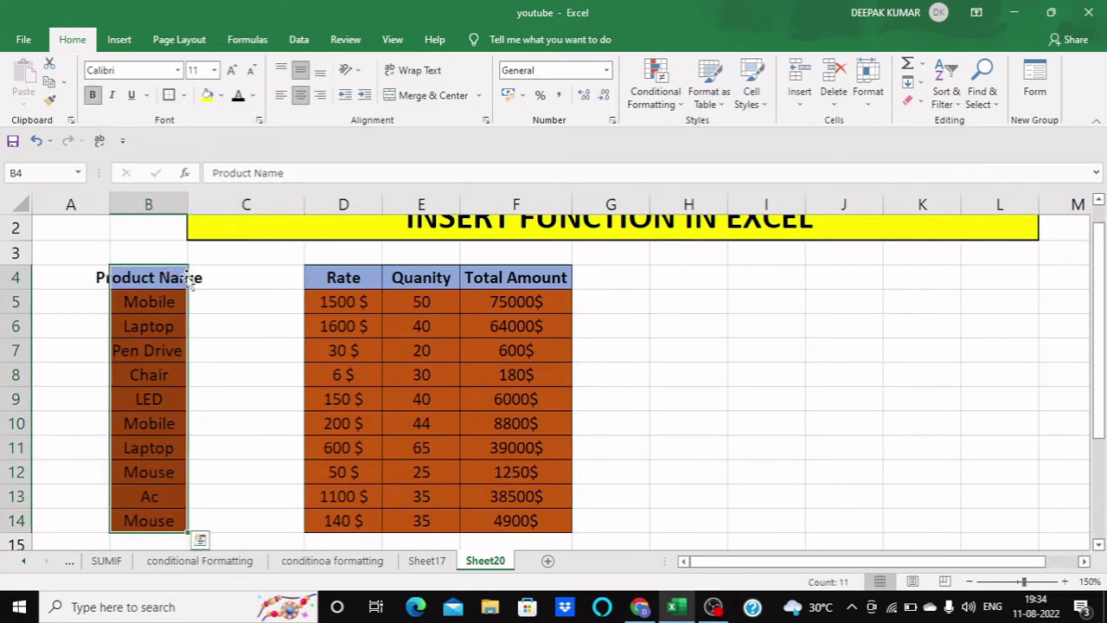
Undo the move of the Product Name column
{"action": "left_click", "coordinate": [239, 287]}
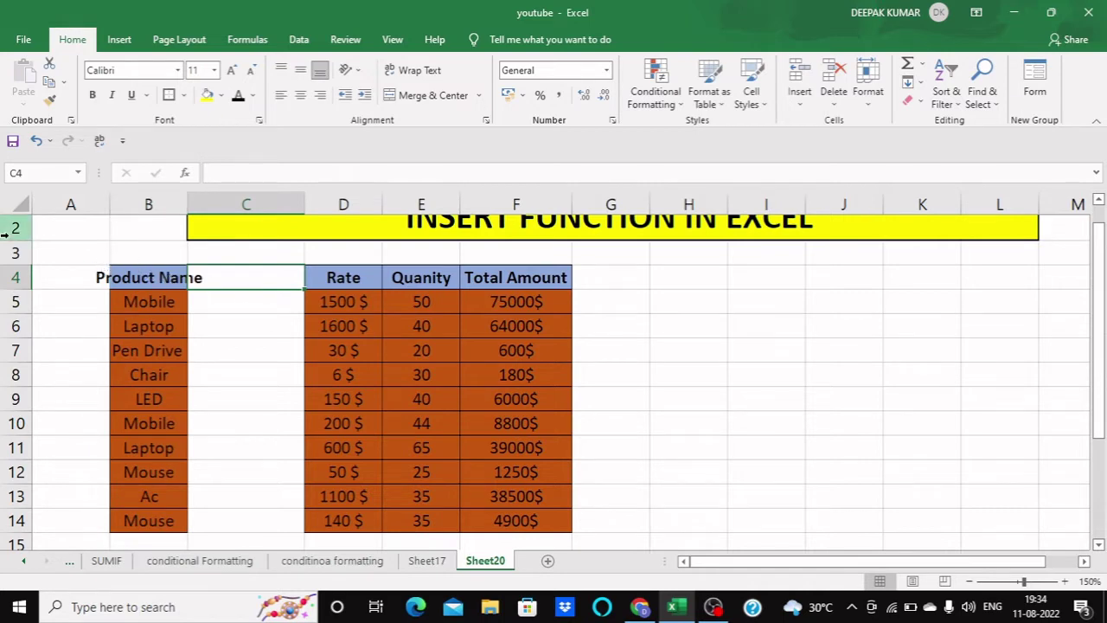
{"action": "left_click", "coordinate": [110, 252]}
{"action": "key", "text": "ctrl+z"}
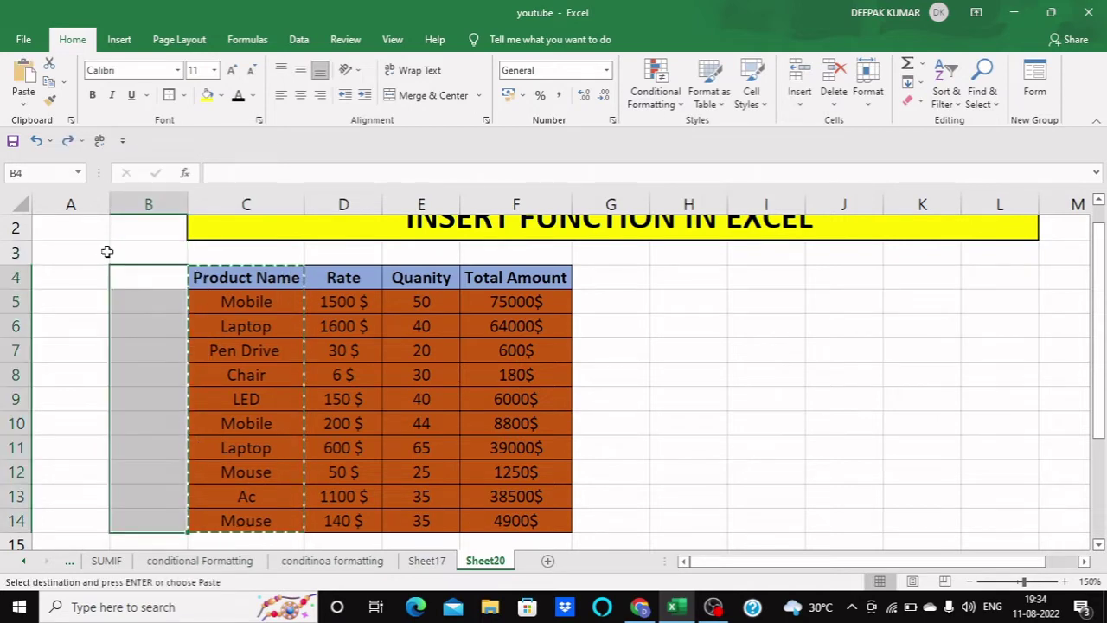
{"action": "left_click", "coordinate": [106, 252]}
{"action": "left_click", "coordinate": [203, 324]}
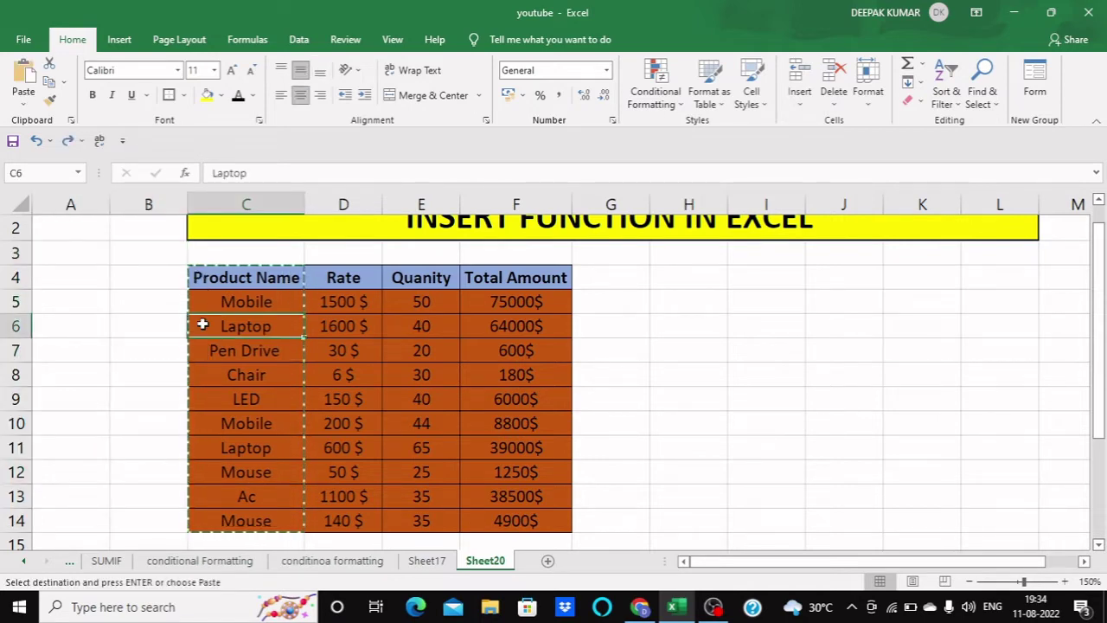
{"action": "left_click", "coordinate": [151, 321]}
{"action": "type", "text": "fd"}
{"action": "key", "text": "BackSpace"}
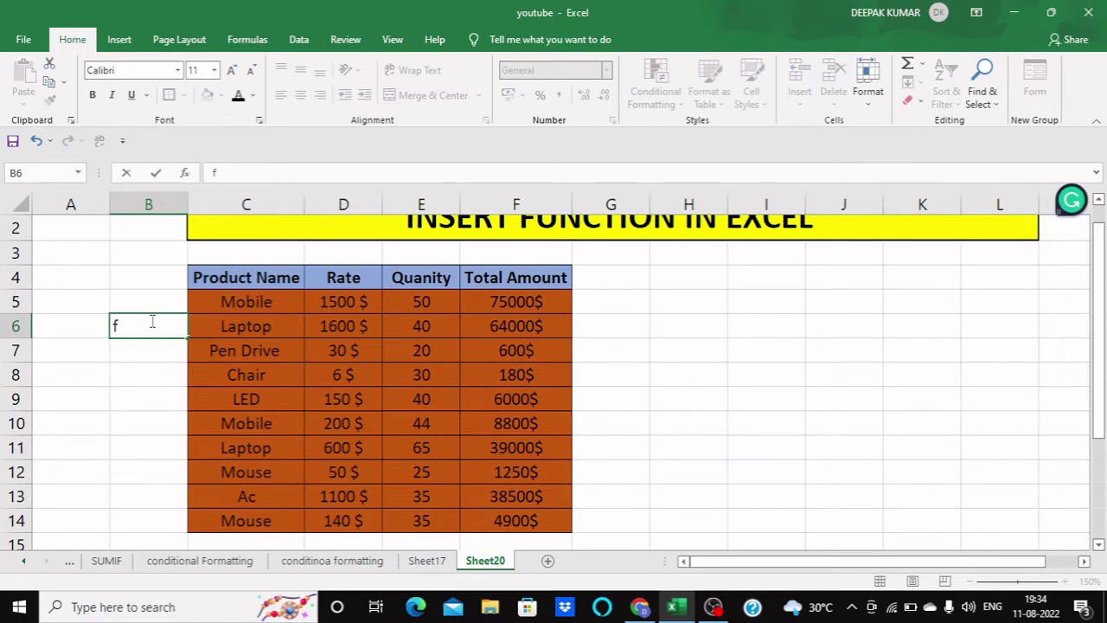
{"action": "key", "text": "BackSpace"}
{"action": "key", "text": "Return"}
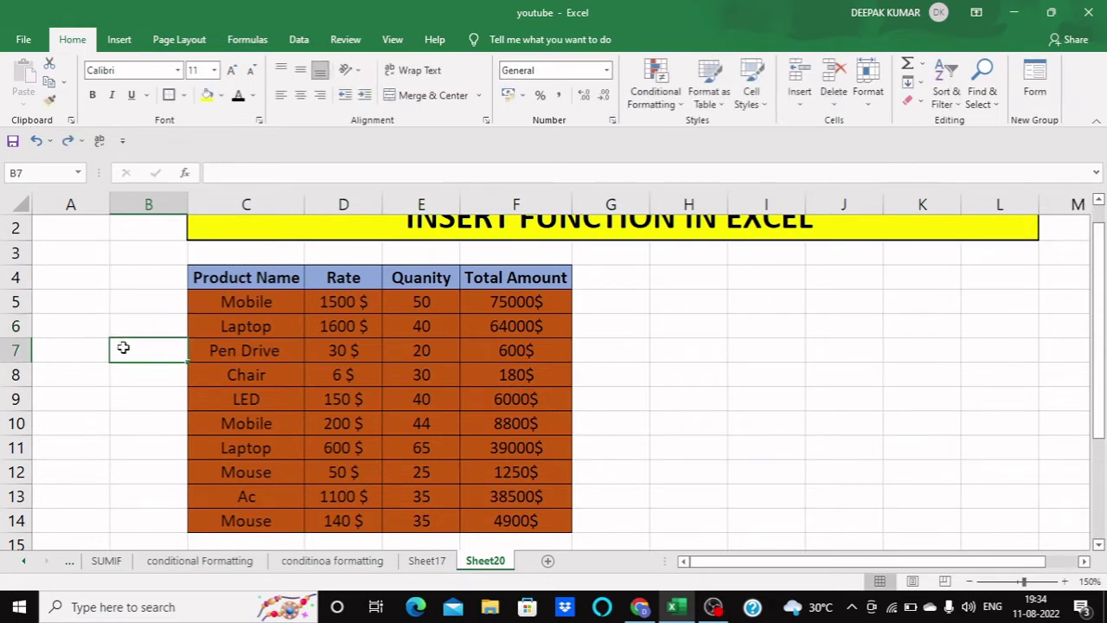
{"action": "scroll", "coordinate": [121, 348], "scroll_direction": "up", "scroll_amount": 1}
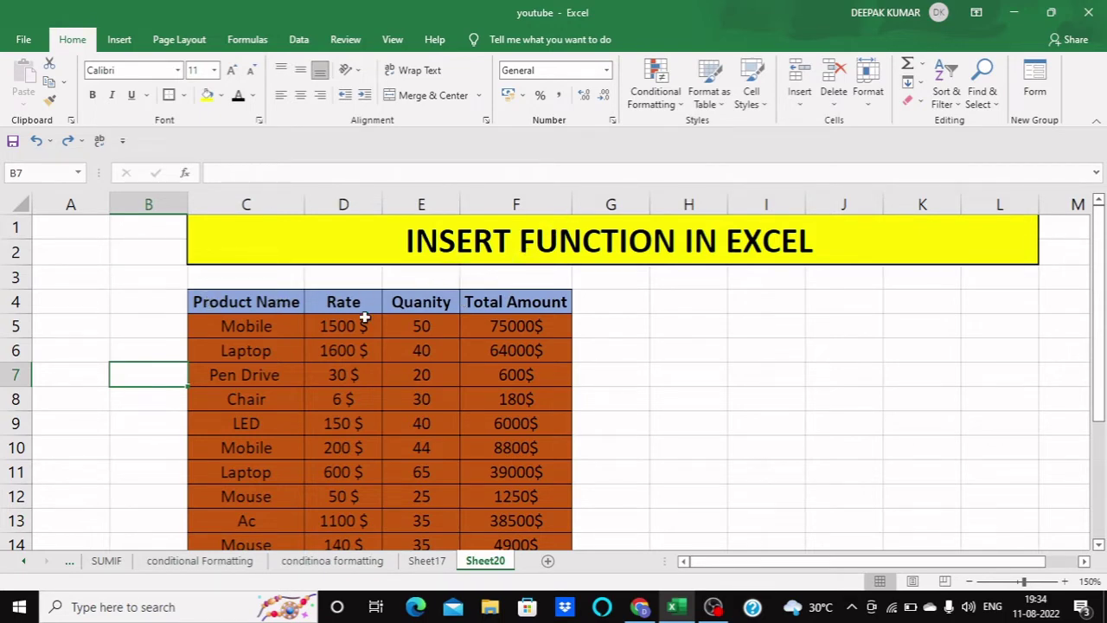
{"action": "left_click", "coordinate": [466, 253]}
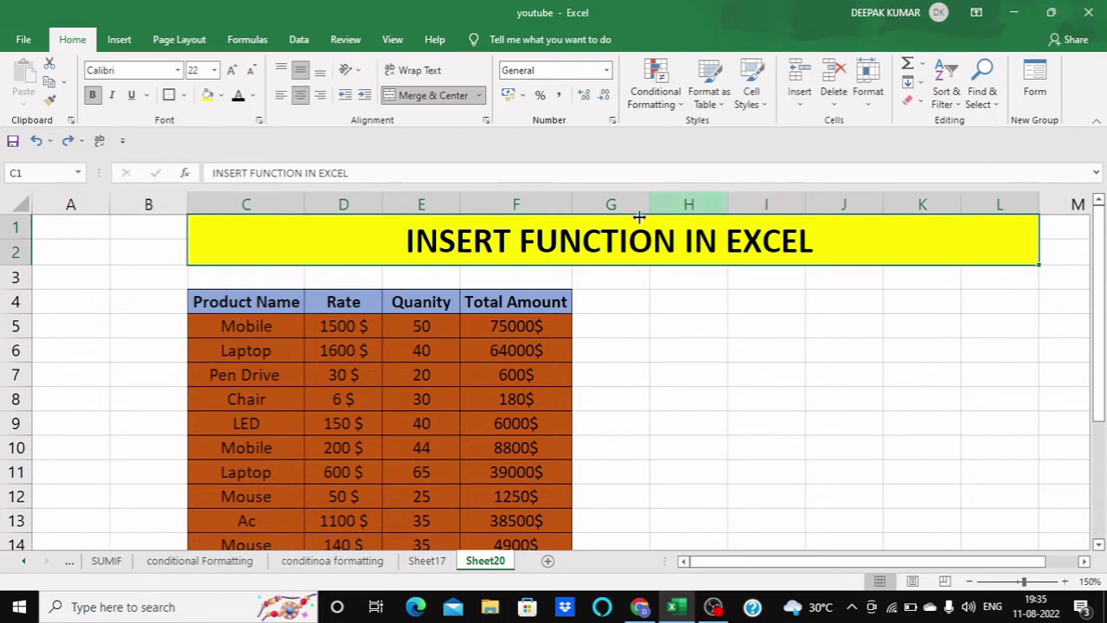
{"action": "left_click", "coordinate": [800, 102]}
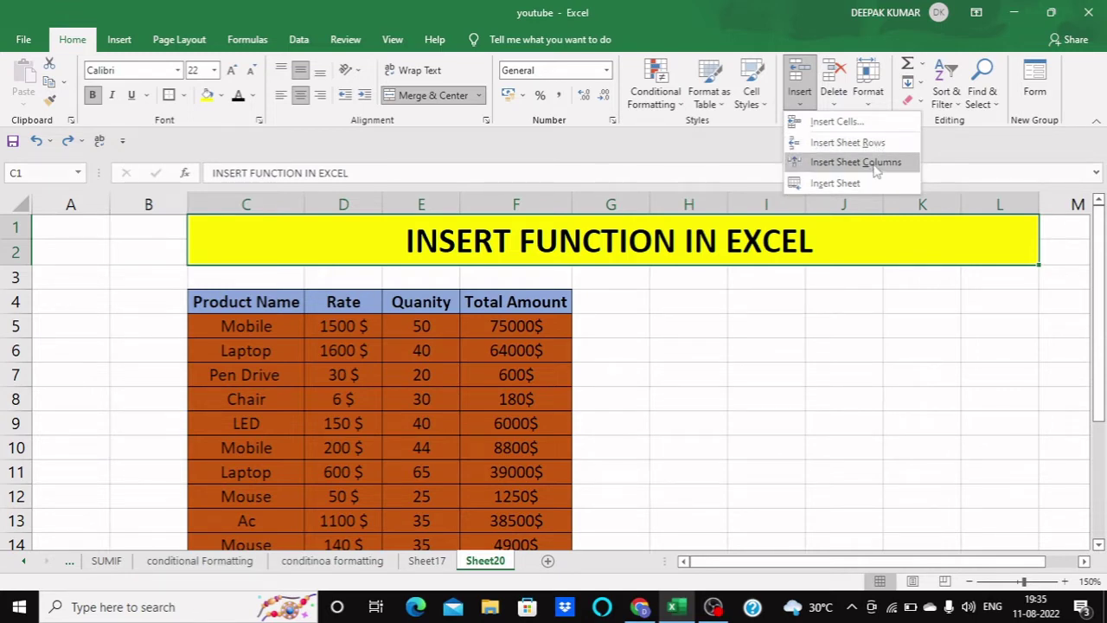
{"action": "left_click", "coordinate": [835, 102]}
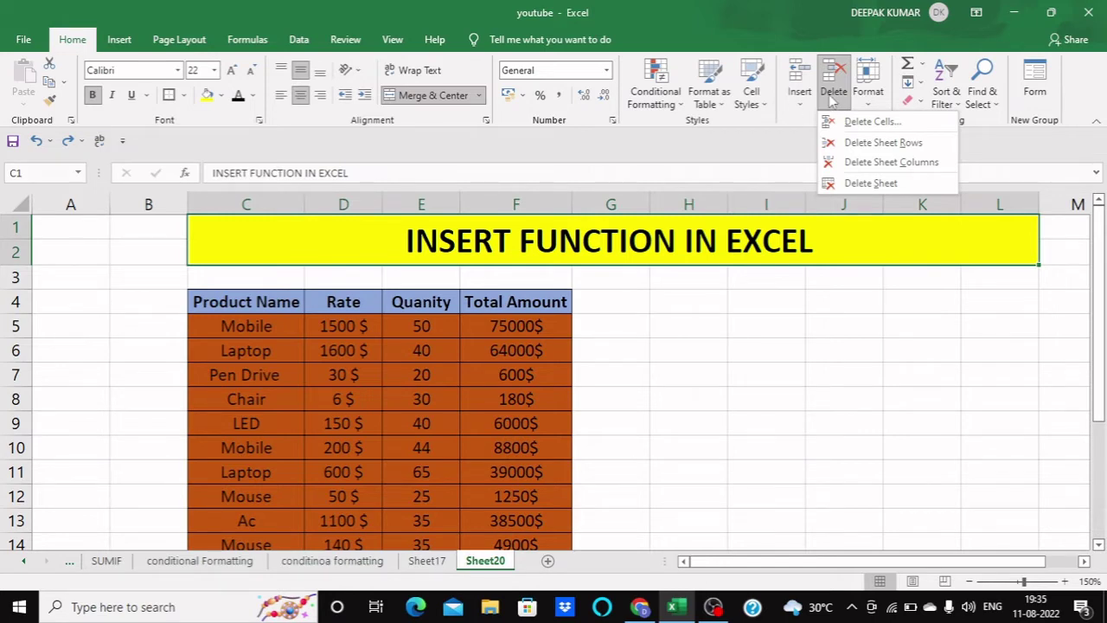
{"action": "left_click", "coordinate": [804, 120]}
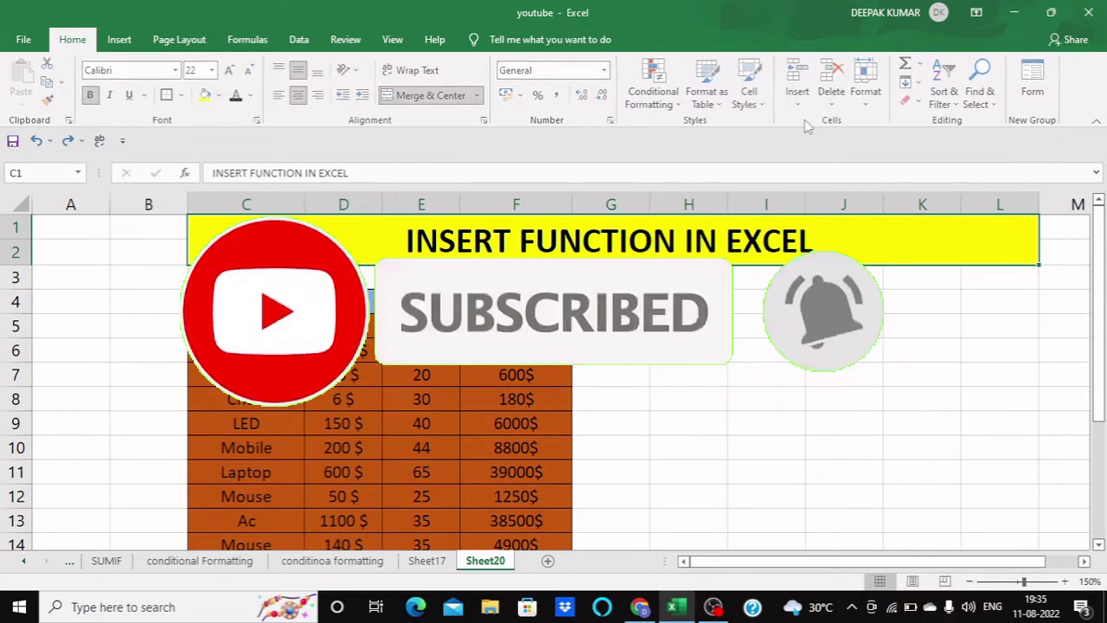
{"action": "scroll", "coordinate": [805, 119], "scroll_direction": "down", "scroll_amount": 1}
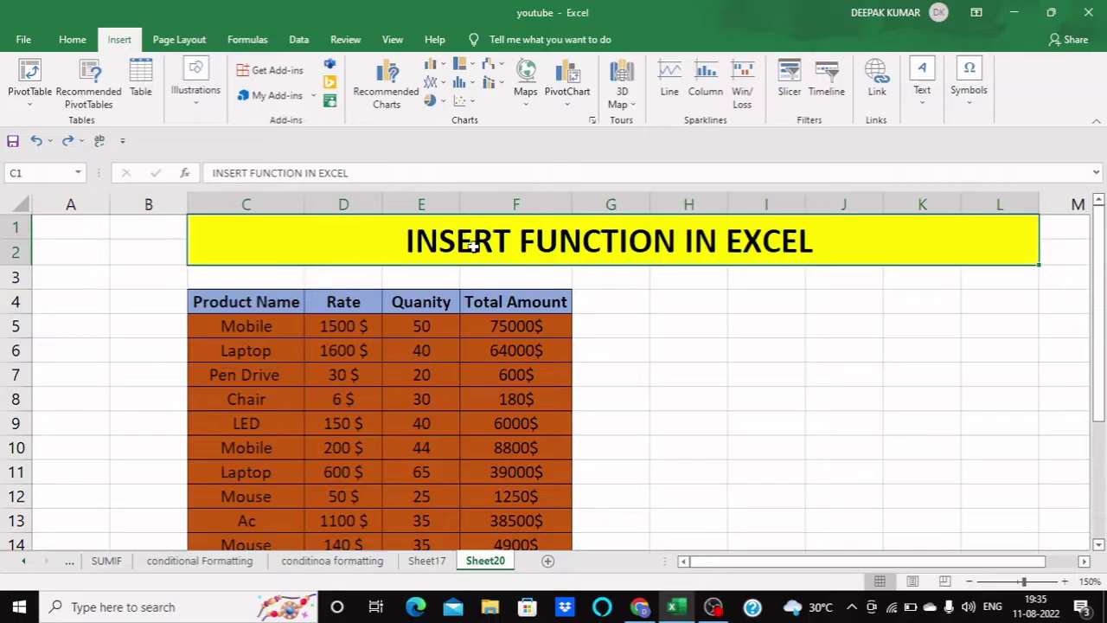
{"action": "scroll", "coordinate": [473, 246], "scroll_direction": "down", "scroll_amount": 1}
{"action": "scroll", "coordinate": [464, 296], "scroll_direction": "up", "scroll_amount": 1}
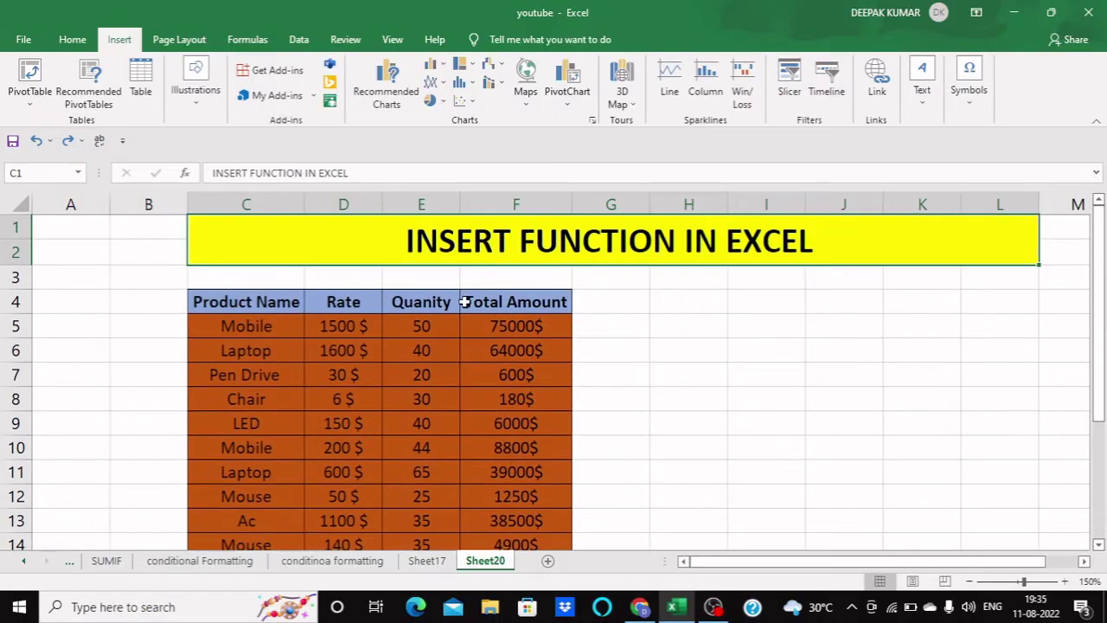
Insert a new sheet column between the Product Name and Rate columns
{"action": "left_click", "coordinate": [74, 35]}
{"action": "left_click", "coordinate": [355, 307]}
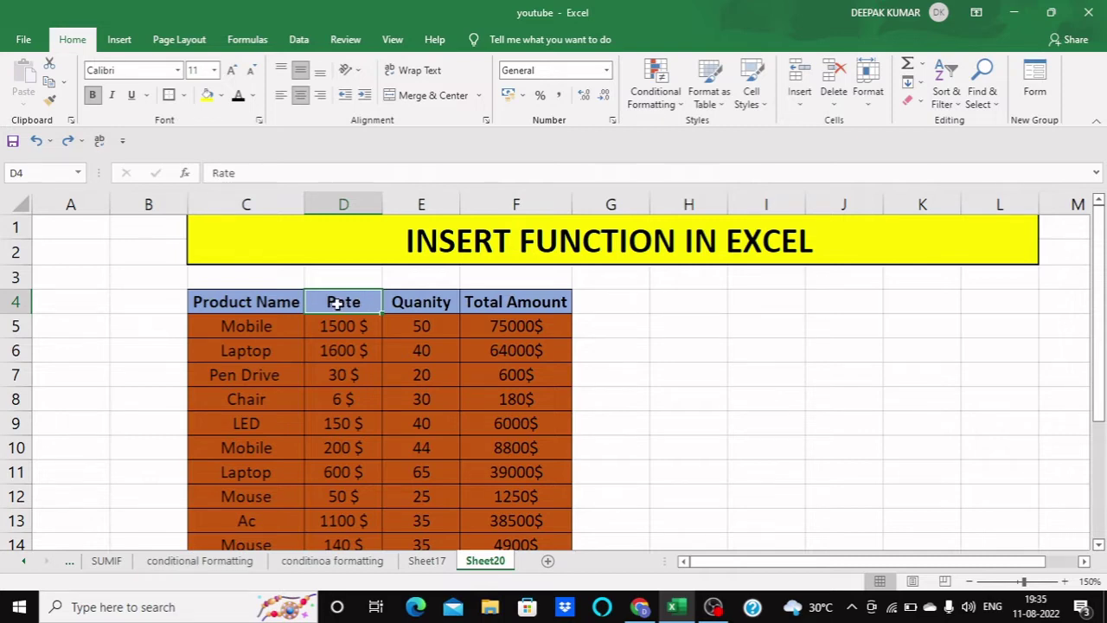
{"action": "left_click", "coordinate": [801, 100]}
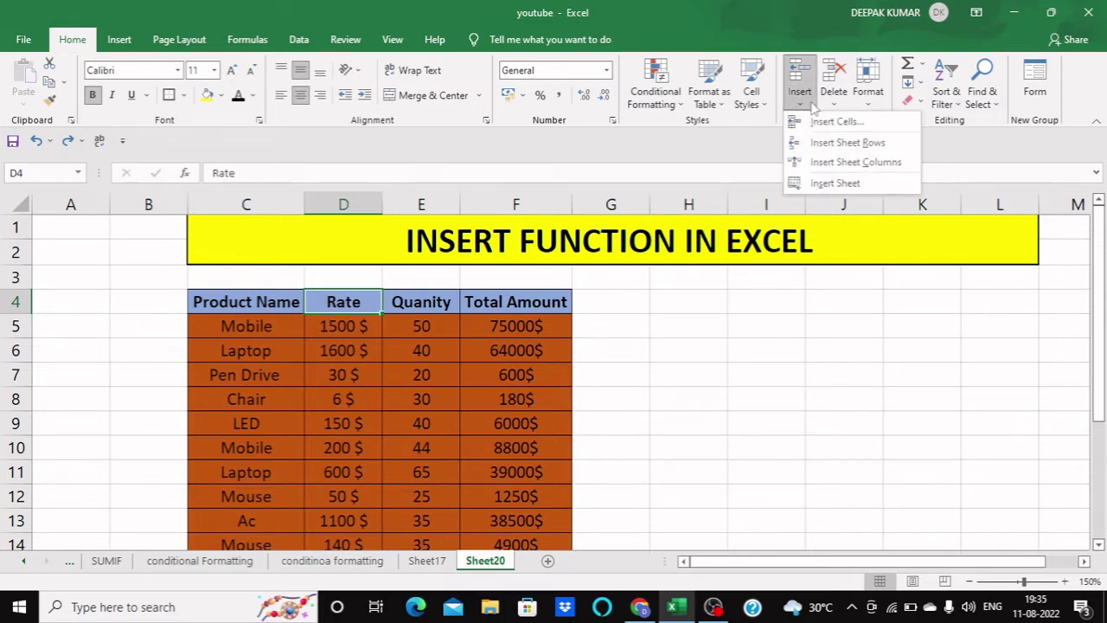
{"action": "left_click", "coordinate": [839, 162]}
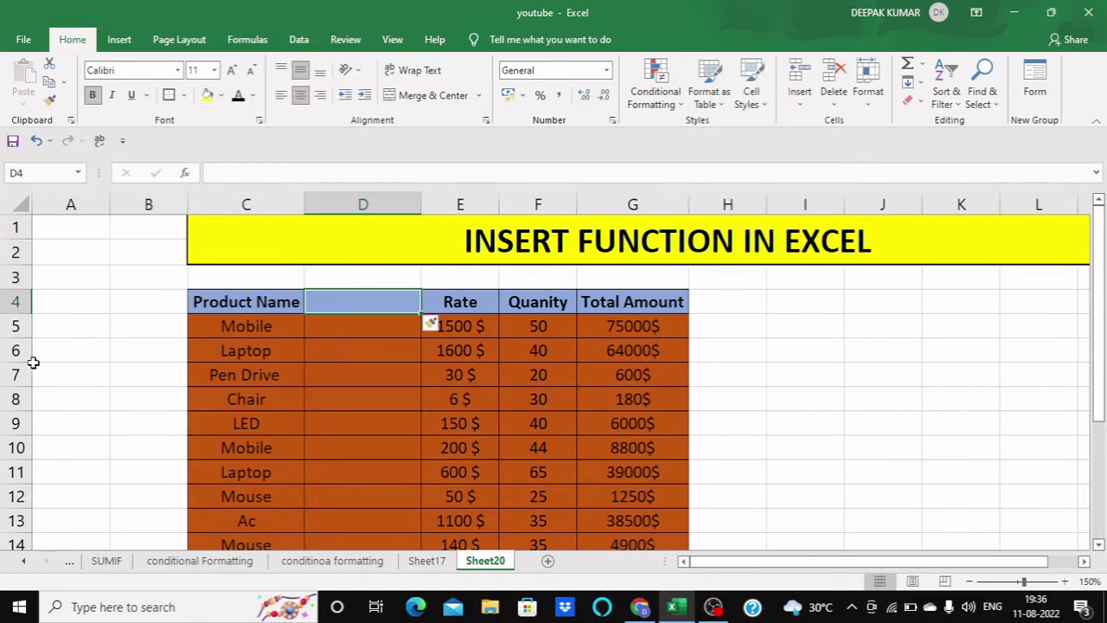
{"action": "left_click", "coordinate": [71, 348]}
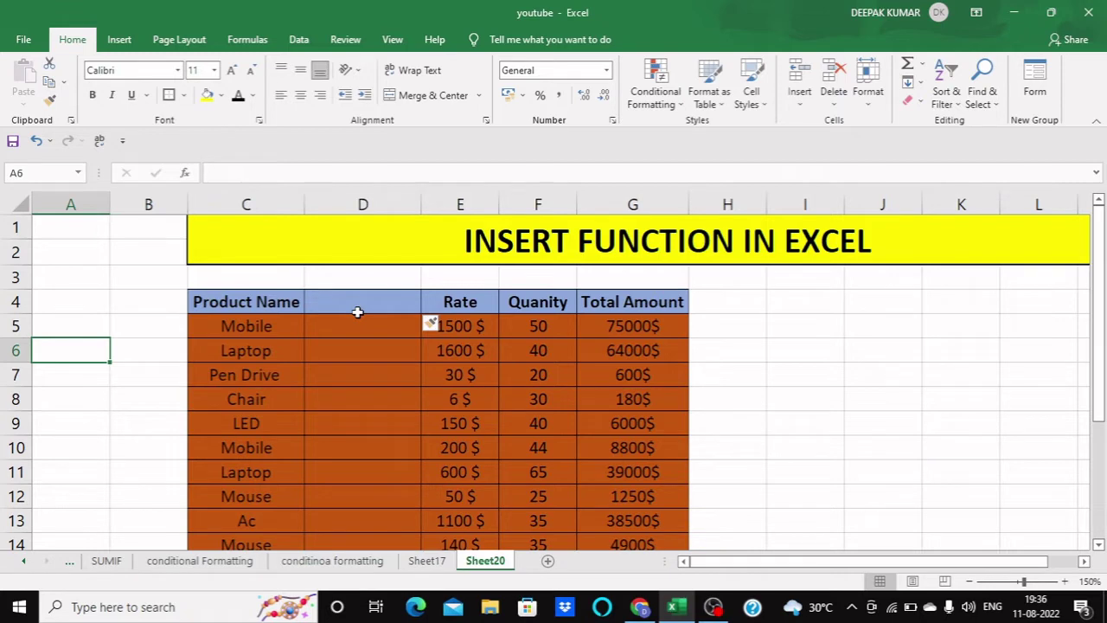
Enter the header "Item Code" in cell D4 of the empty column
{"action": "scroll", "coordinate": [358, 316], "scroll_direction": "down", "scroll_amount": 1}
{"action": "scroll", "coordinate": [362, 320], "scroll_direction": "up", "scroll_amount": 1}
{"action": "left_click", "coordinate": [376, 311]}
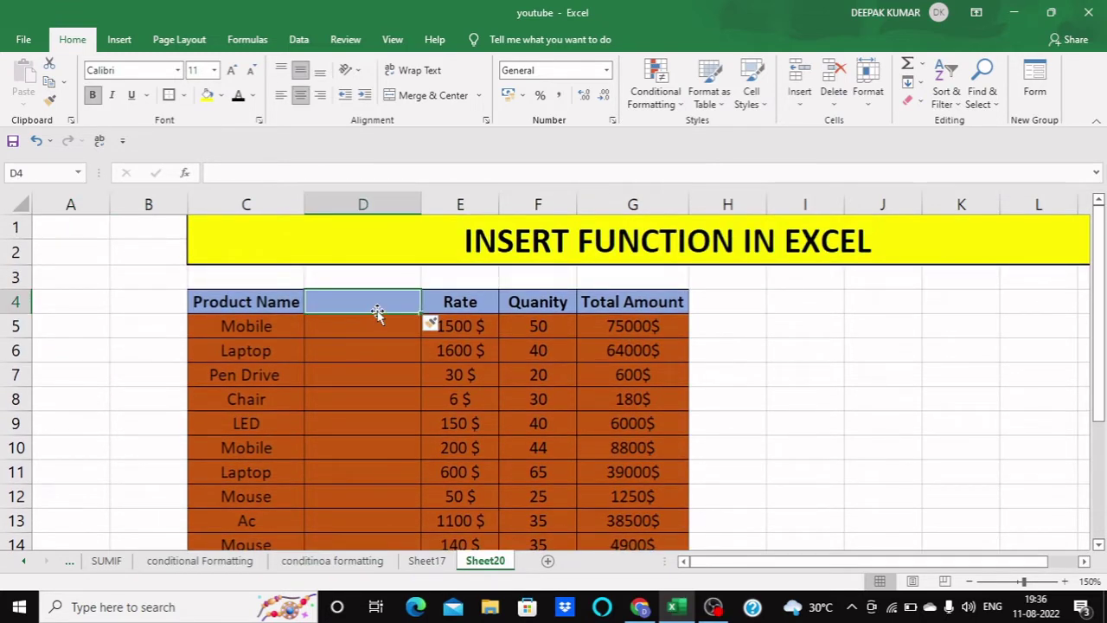
{"action": "type", "text": "Item"}
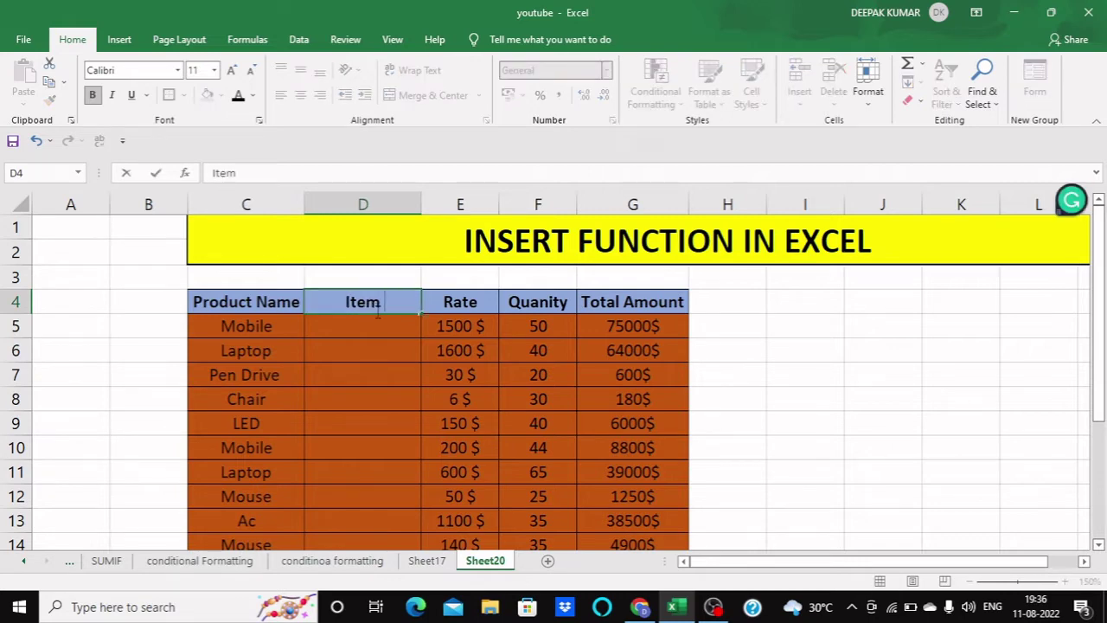
{"action": "type", "text": " Code"}
{"action": "key", "text": "Return"}
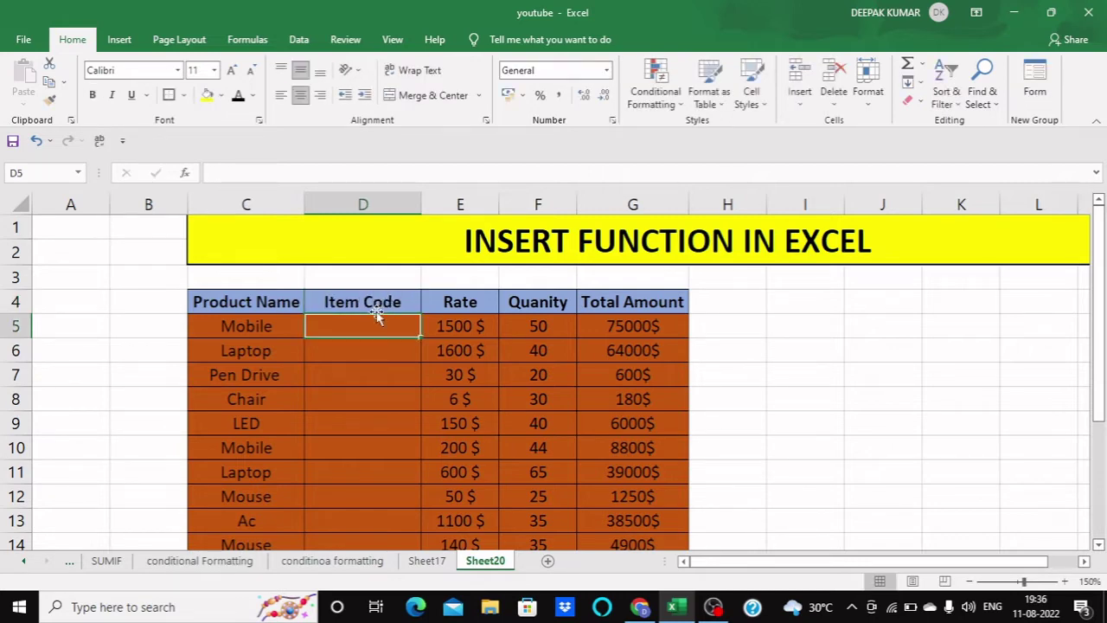
Enter the item codes 458, 478 and 4587 for Mobile, Laptop and Pen Drive in D5:D7
{"action": "type", "text": "458"}
{"action": "key", "text": "Return"}
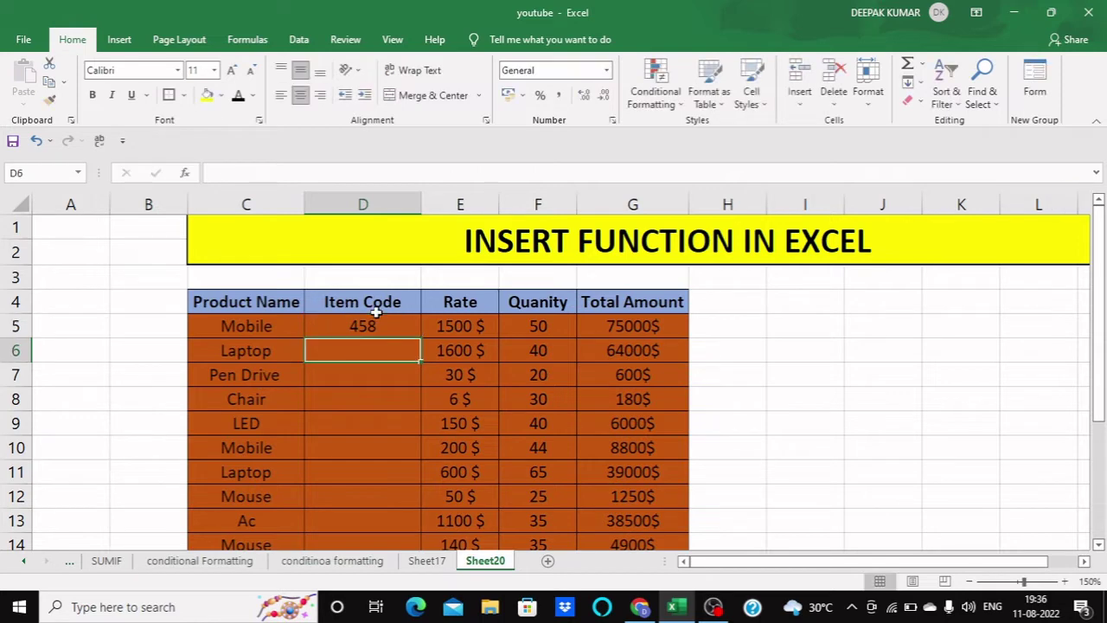
{"action": "key", "text": "Down"}
{"action": "key", "text": "Down"}
{"action": "key", "text": "Down"}
{"action": "key", "text": "Up"}
{"action": "left_click", "coordinate": [376, 310]}
{"action": "left_click", "coordinate": [377, 316]}
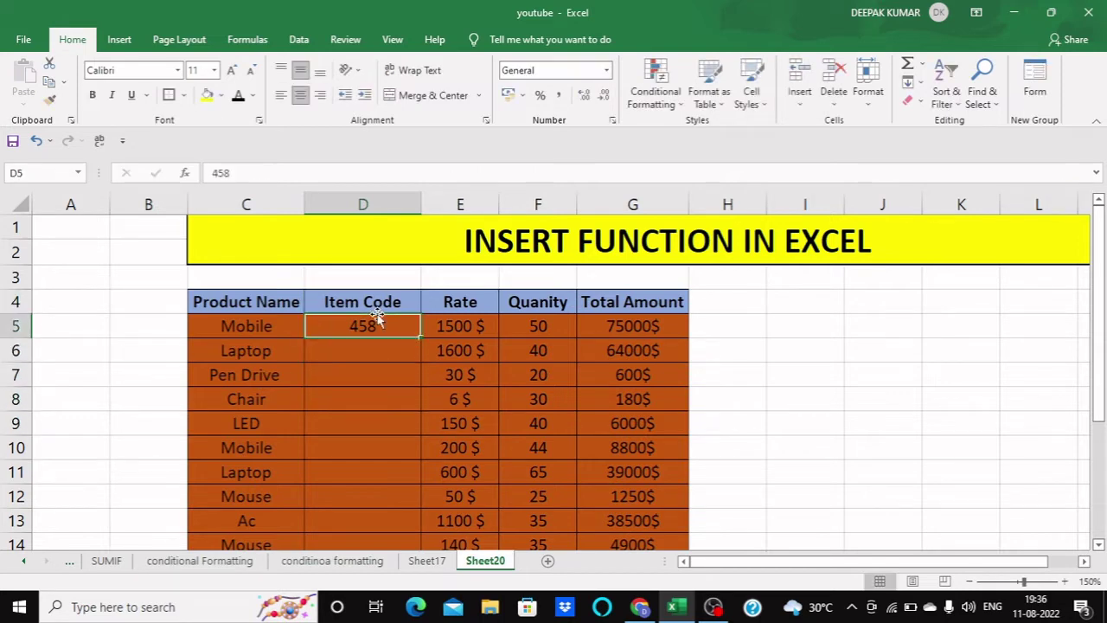
{"action": "key", "text": "Down"}
{"action": "type", "text": "478"}
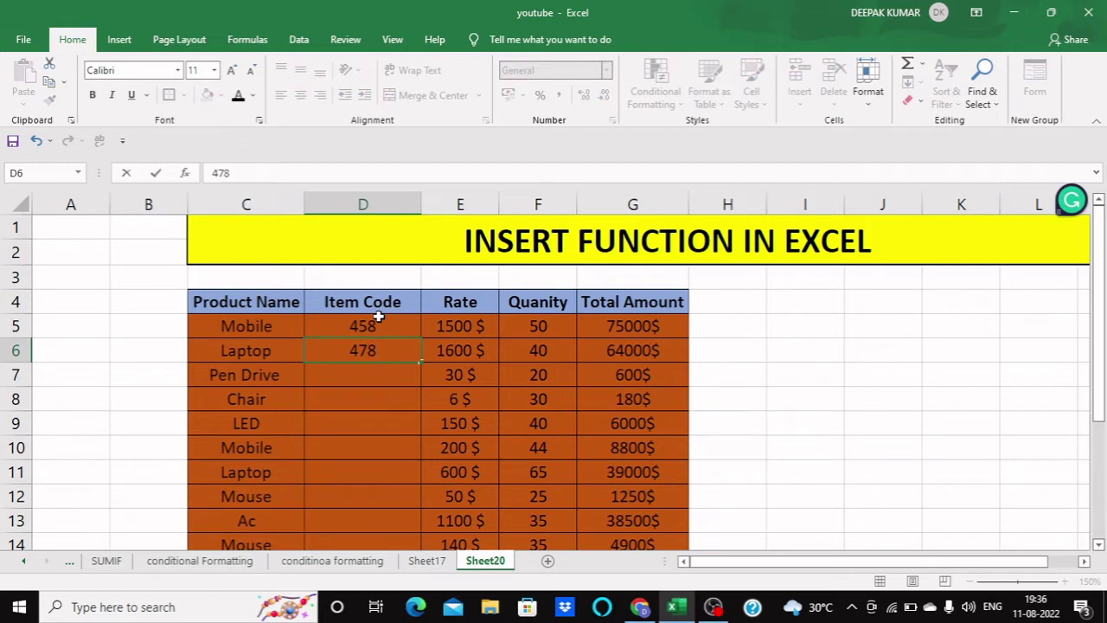
{"action": "key", "text": "Return"}
{"action": "type", "text": "4587"}
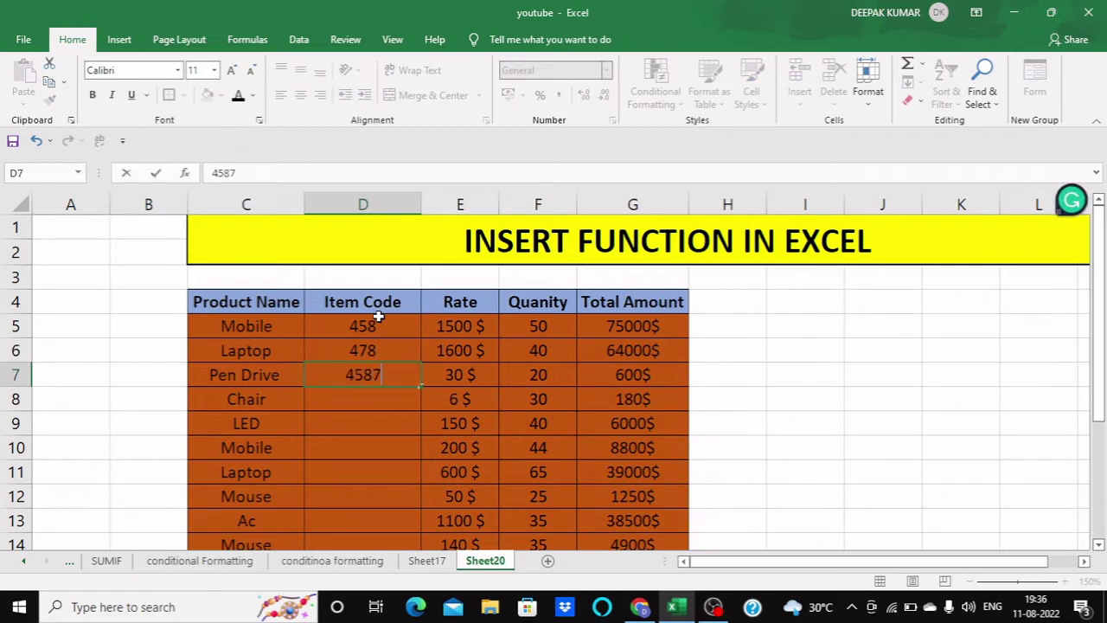
{"action": "key", "text": "Return"}
Enter the item codes 4998, 485 and 48745 for Chair, LED and the second Mobile in D8:D10
{"action": "type", "text": "4998"}
{"action": "key", "text": "Return"}
{"action": "type", "text": "485"}
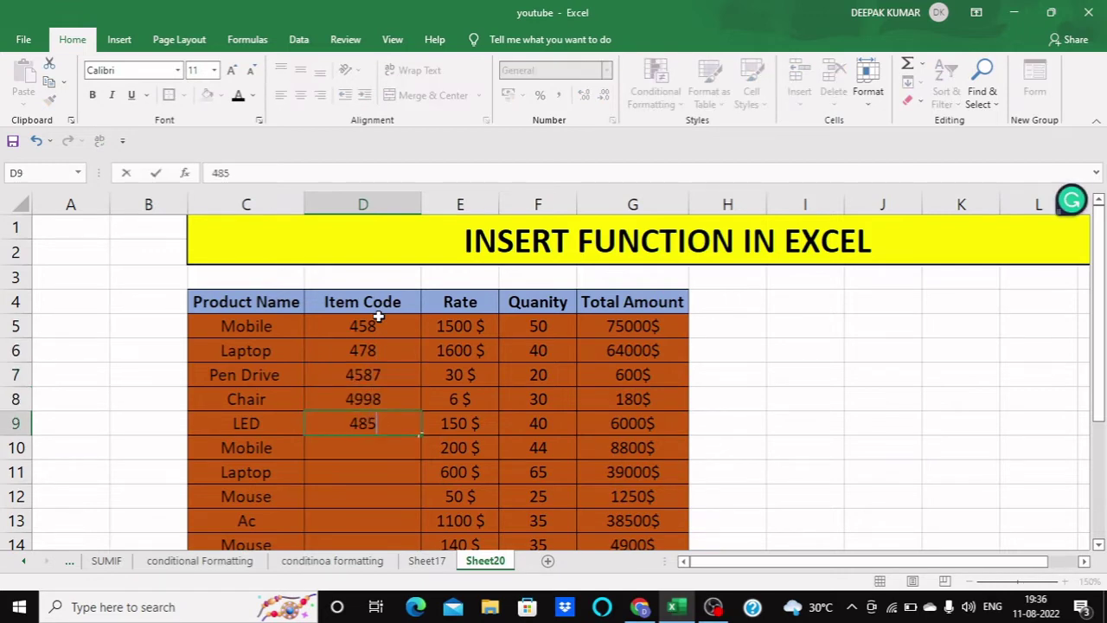
{"action": "key", "text": "Return"}
{"action": "key", "text": "Up"}
{"action": "key", "text": "Down"}
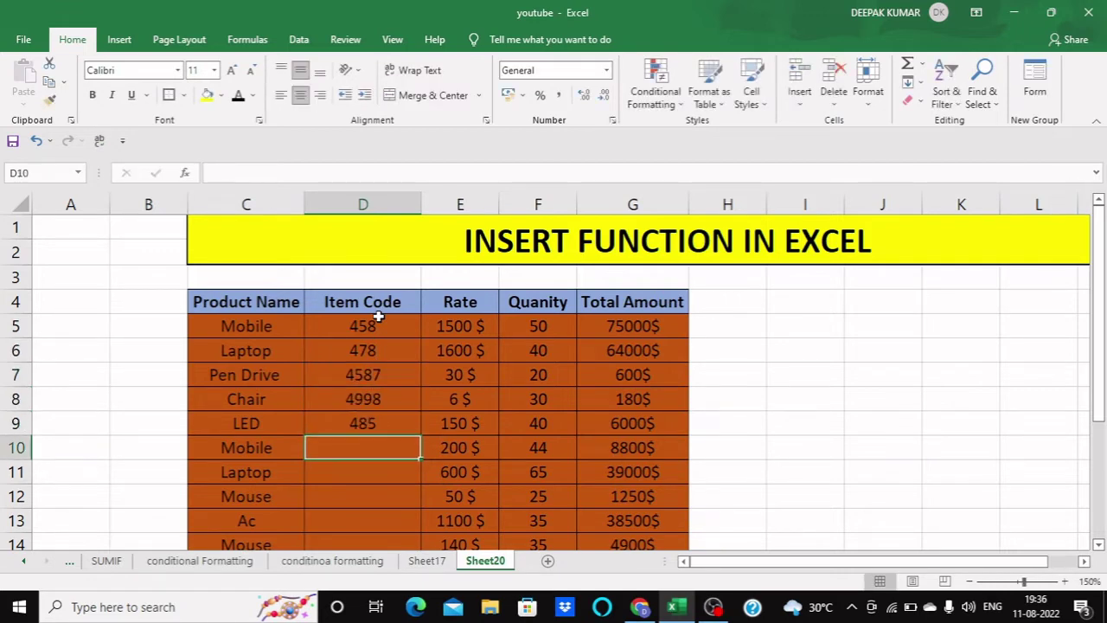
{"action": "type", "text": "48745"}
{"action": "key", "text": "Return"}
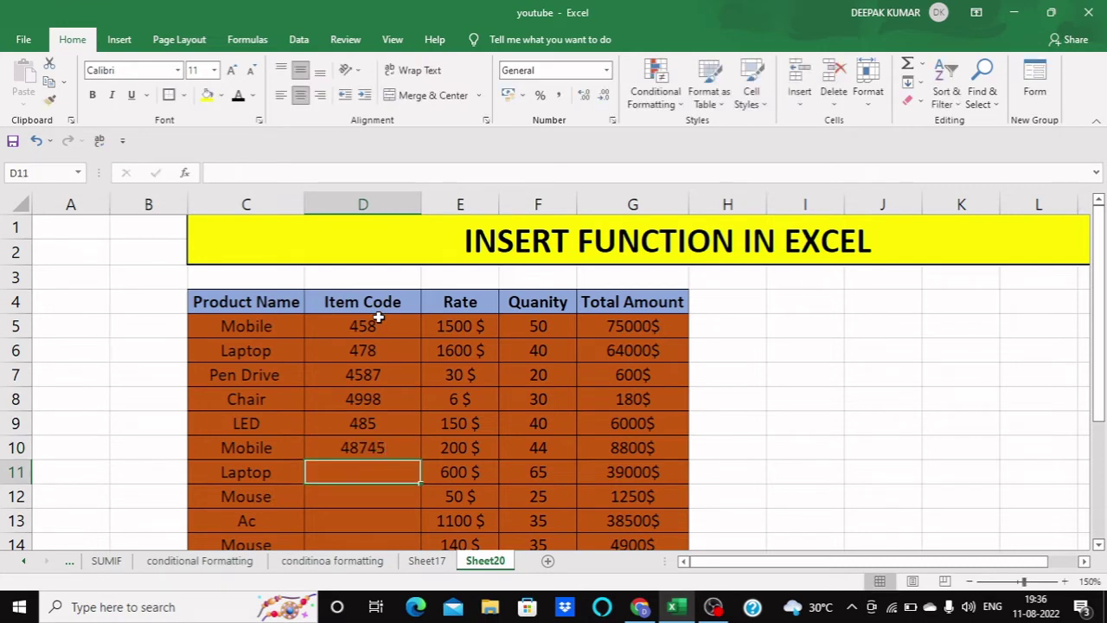
Fill the rest of the Item Code column, D11:D14, with 48745, 45685, 4564 and 878
{"action": "type", "text": "48745"}
{"action": "key", "text": "Return"}
{"action": "type", "text": "45685"}
{"action": "key", "text": "Return"}
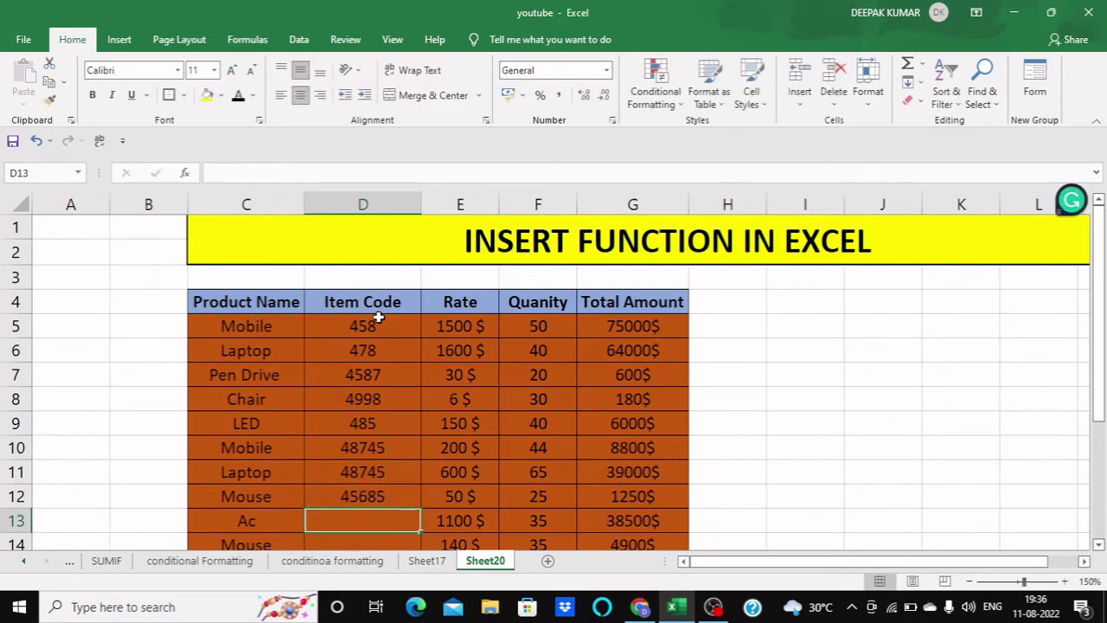
{"action": "type", "text": "4564"}
{"action": "key", "text": "Return"}
{"action": "type", "text": "878"}
{"action": "key", "text": "Return"}
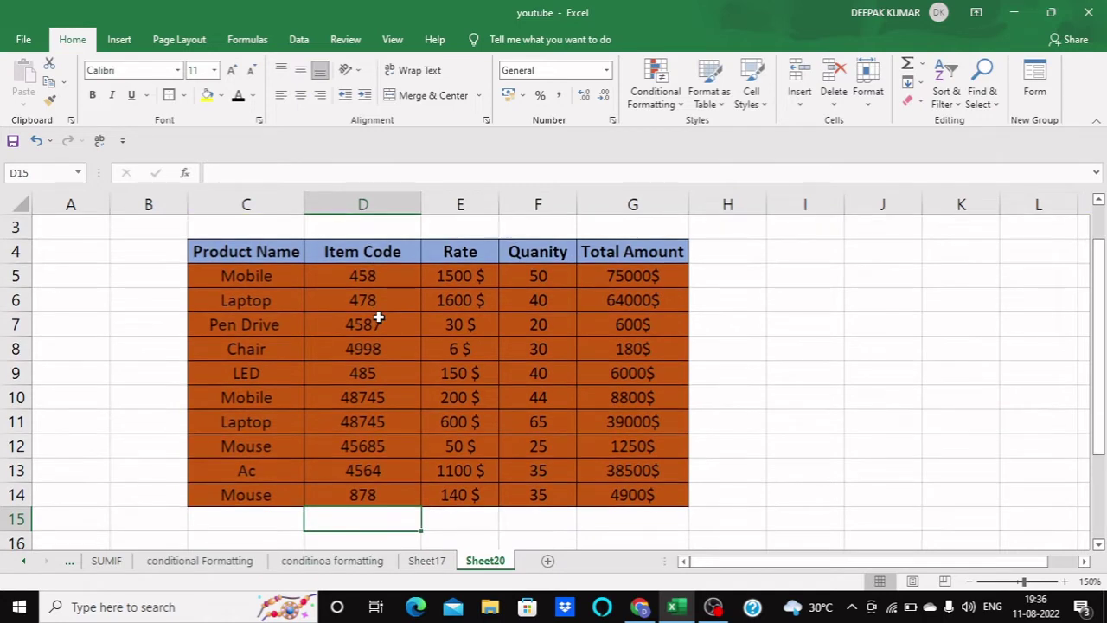
{"action": "key", "text": "Right"}
{"action": "key", "text": "Up"}
{"action": "scroll", "coordinate": [374, 318], "scroll_direction": "up", "scroll_amount": 1}
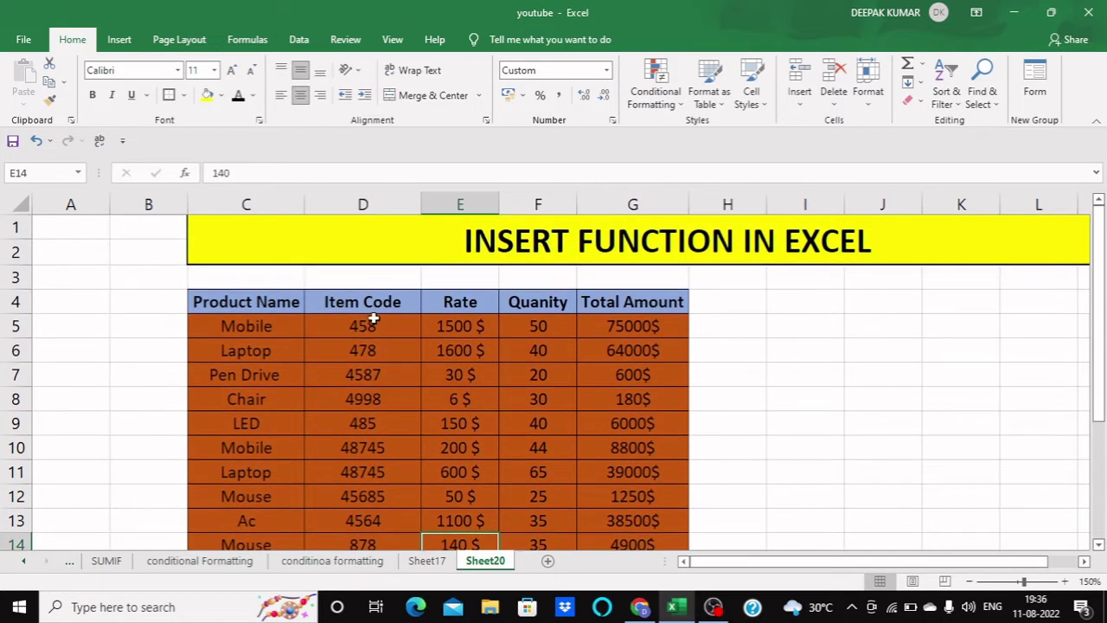
{"action": "left_click", "coordinate": [374, 319]}
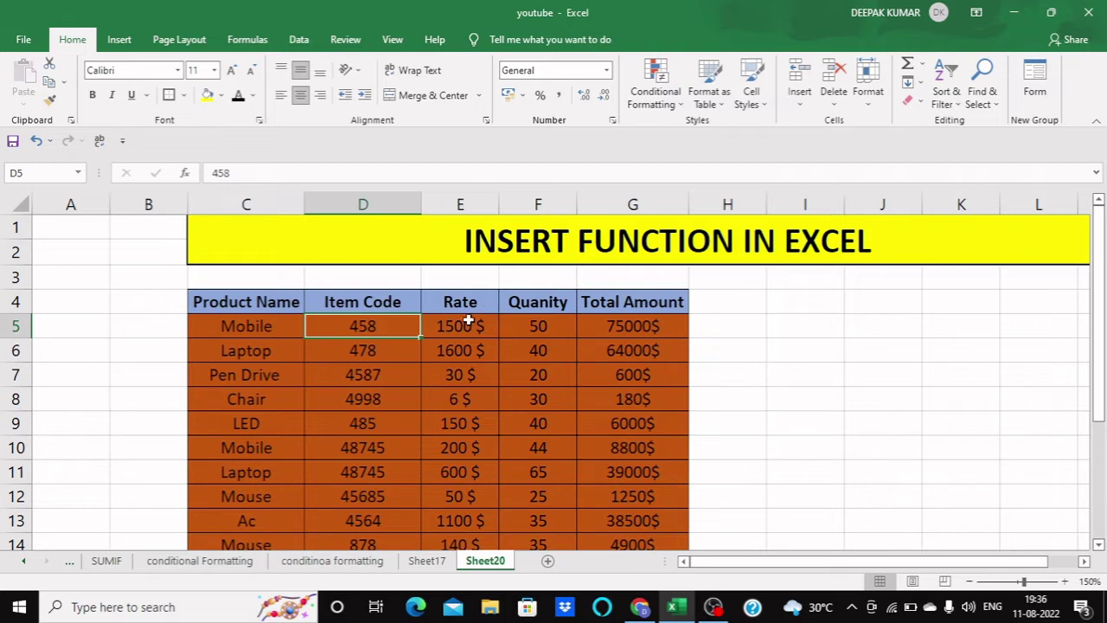
Insert an empty sheet column before the Total Amount column of the product table
{"action": "left_click", "coordinate": [632, 304]}
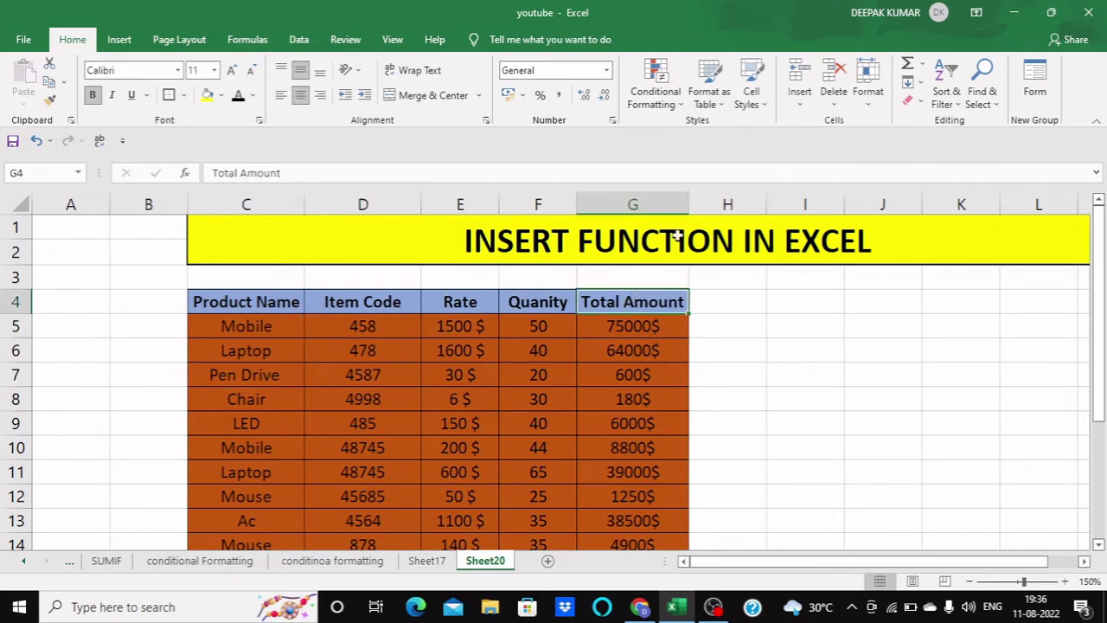
{"action": "left_click", "coordinate": [799, 95]}
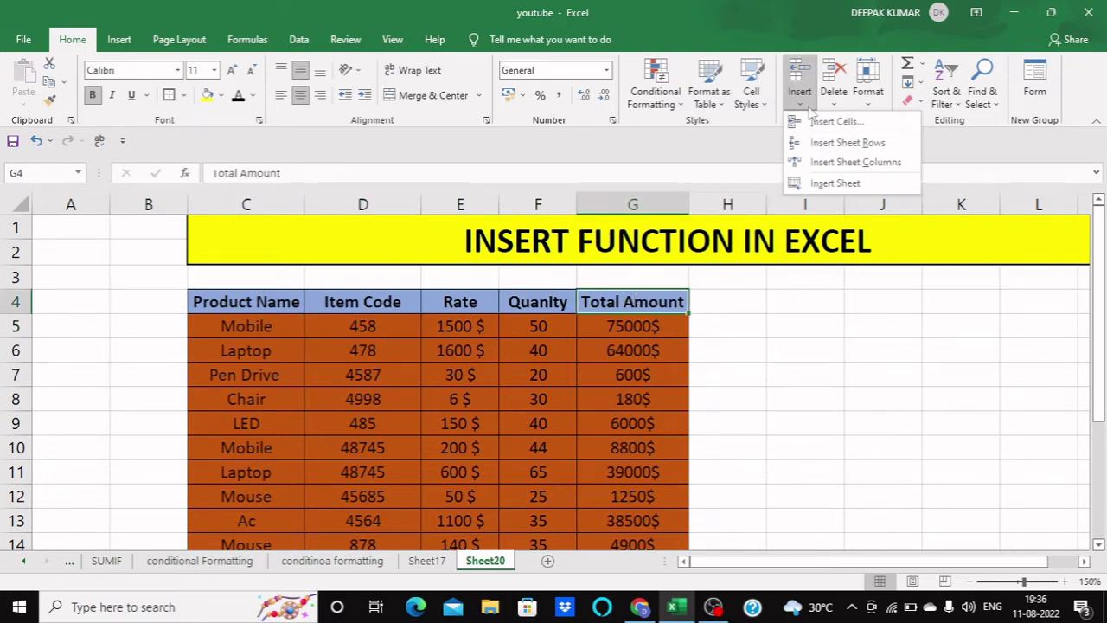
{"action": "left_click", "coordinate": [830, 164]}
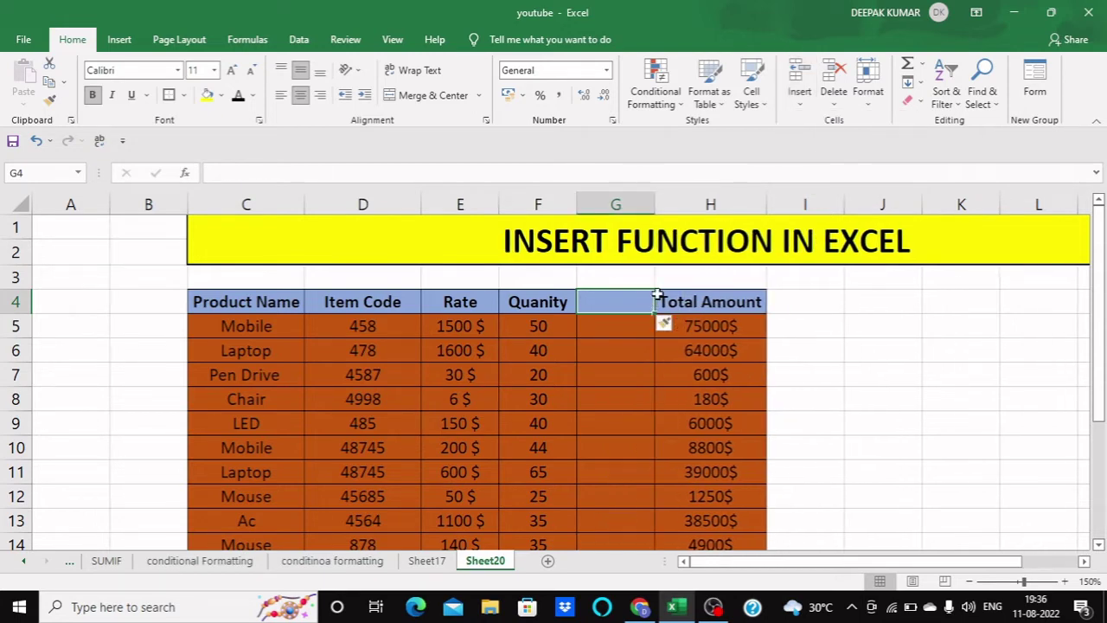
Undo the column insertion between Quanity and Total Amount
{"action": "left_click", "coordinate": [650, 321]}
{"action": "left_click", "coordinate": [736, 316]}
{"action": "left_click", "coordinate": [623, 326]}
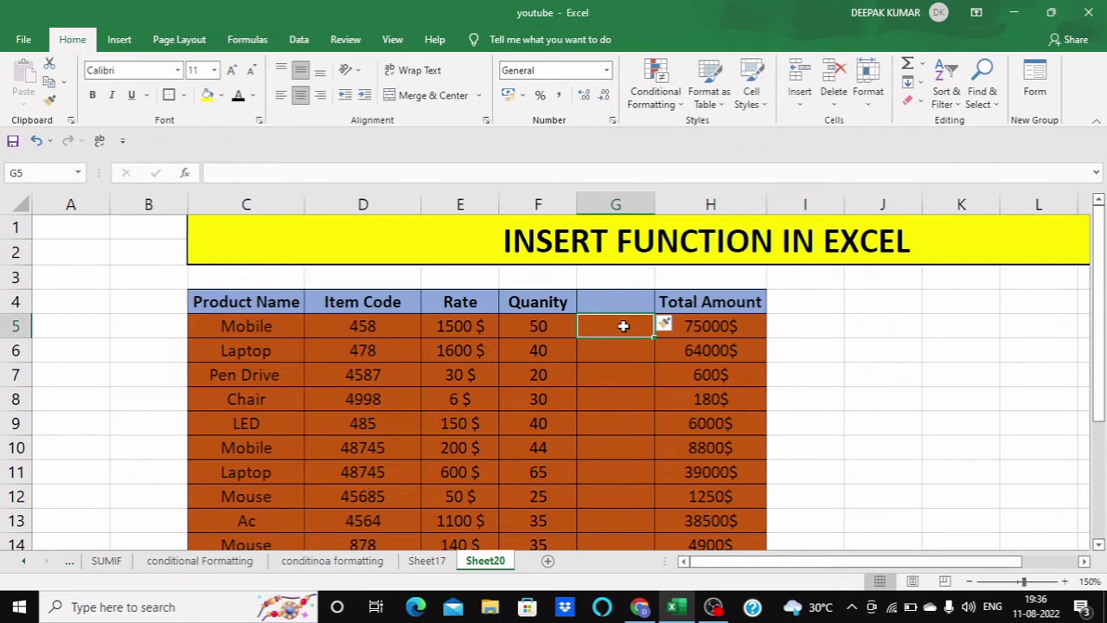
{"action": "key", "text": "ctrl+z"}
{"action": "left_click", "coordinate": [647, 347]}
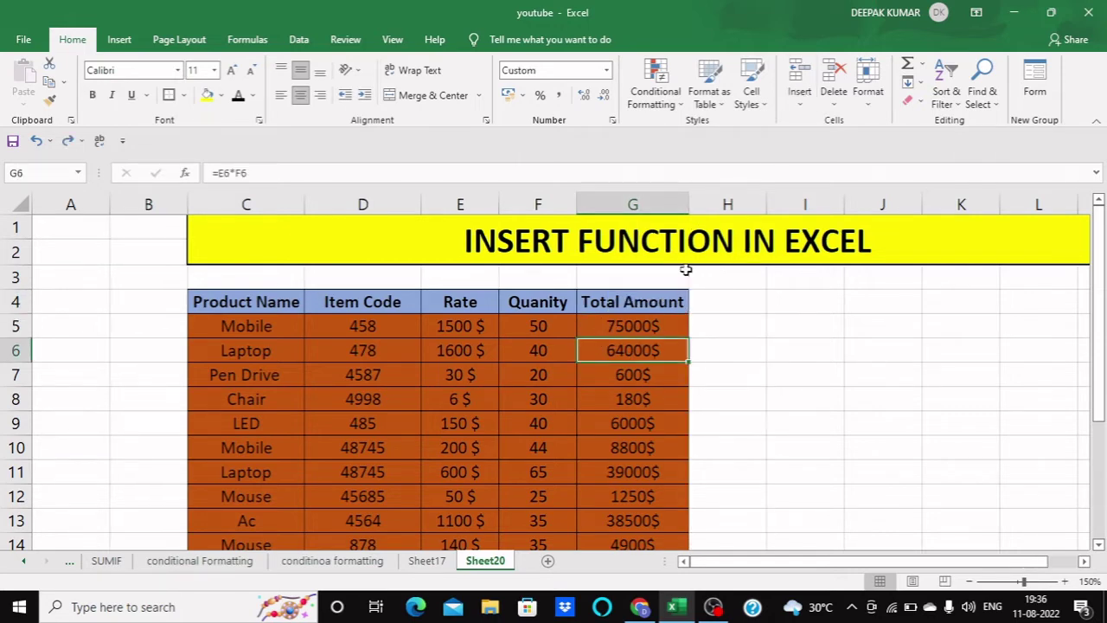
{"action": "scroll", "coordinate": [450, 391], "scroll_direction": "down", "scroll_amount": 1}
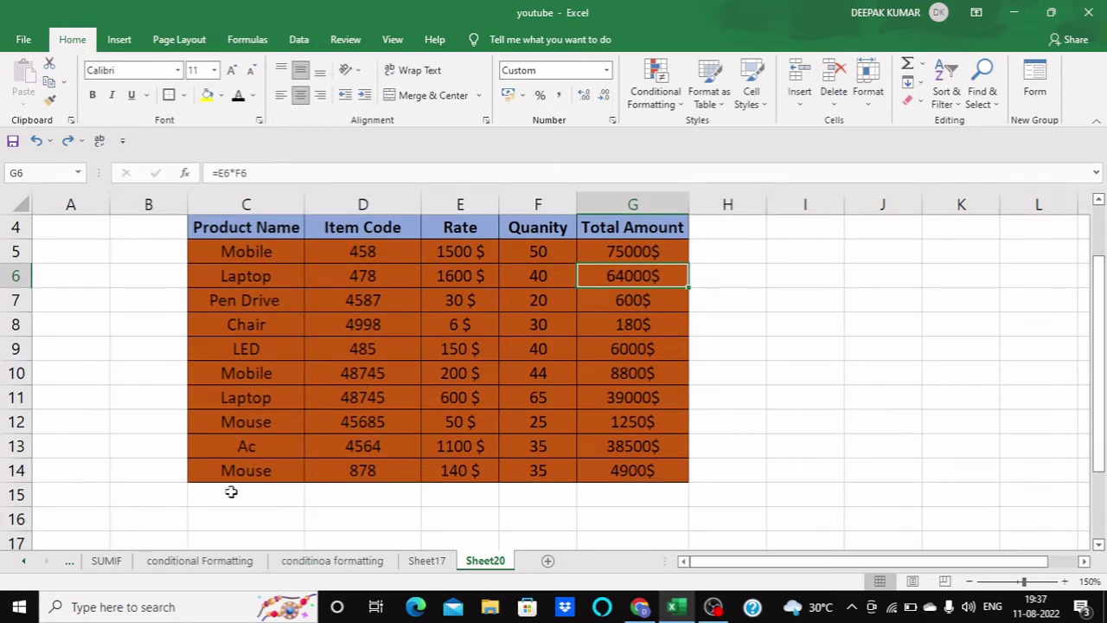
{"action": "scroll", "coordinate": [230, 491], "scroll_direction": "down", "scroll_amount": 1}
{"action": "scroll", "coordinate": [228, 480], "scroll_direction": "up", "scroll_amount": 1}
{"action": "left_click", "coordinate": [227, 491]}
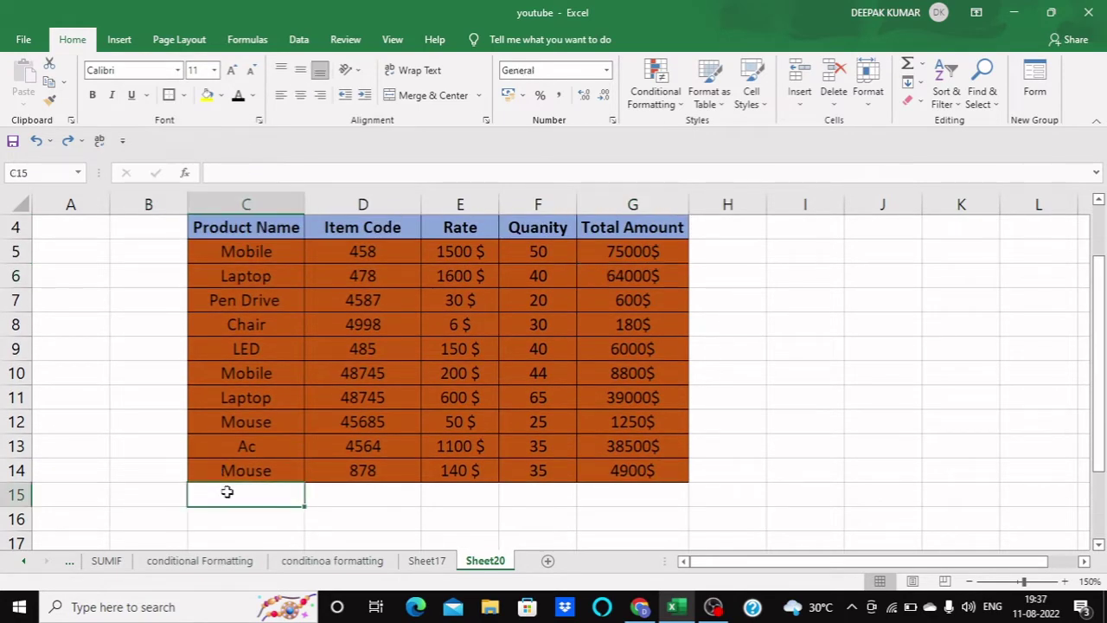
{"action": "type", "text": "safd"}
{"action": "key", "text": "BackSpace"}
{"action": "key", "text": "BackSpace"}
{"action": "key", "text": "BackSpace"}
{"action": "key", "text": "BackSpace"}
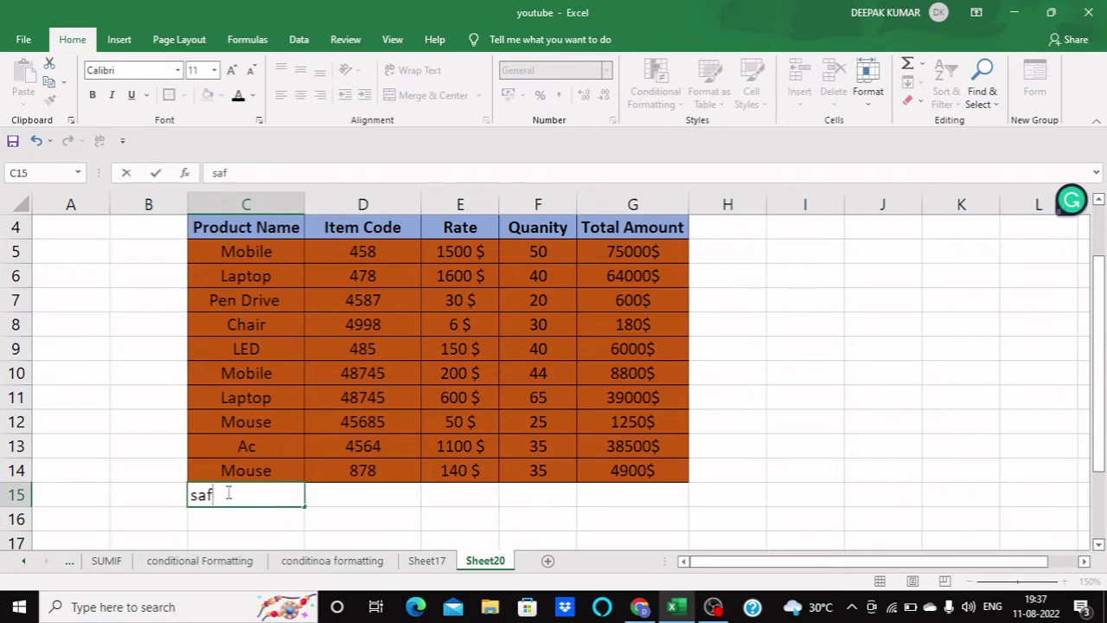
{"action": "left_click", "coordinate": [179, 474]}
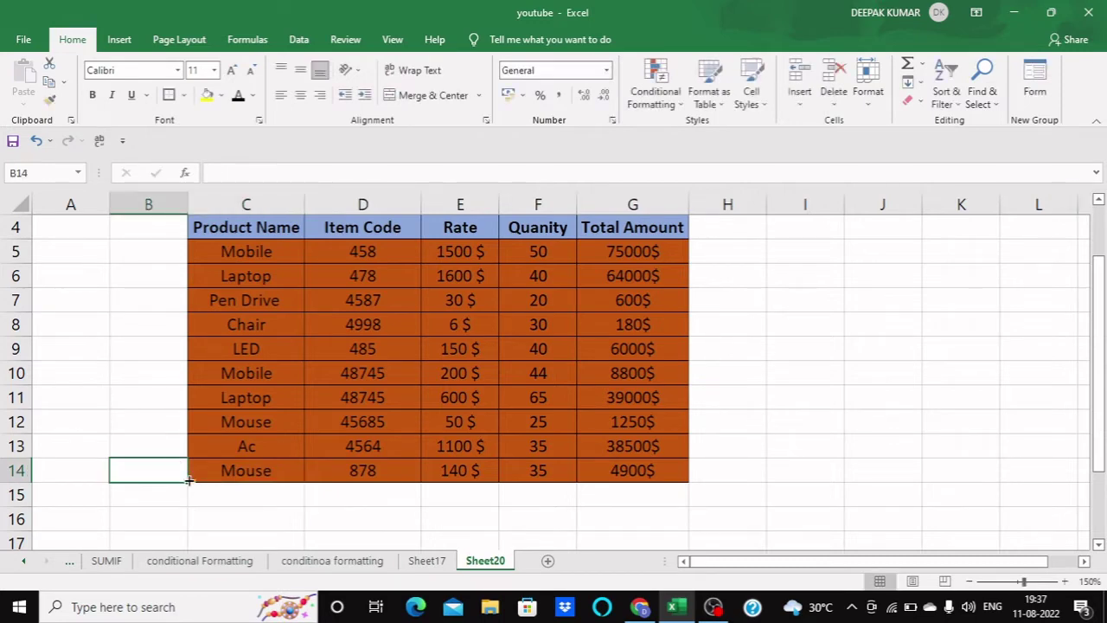
{"action": "left_click", "coordinate": [205, 500]}
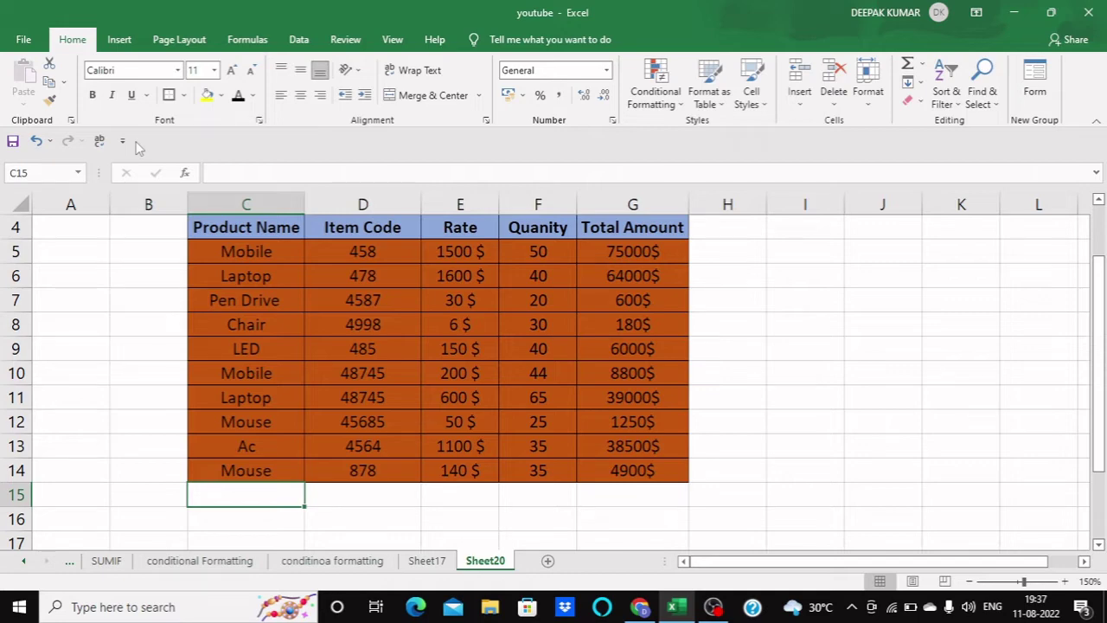
Insert an empty sheet row above the first Laptop entry and select the new row 6
{"action": "left_click", "coordinate": [264, 283]}
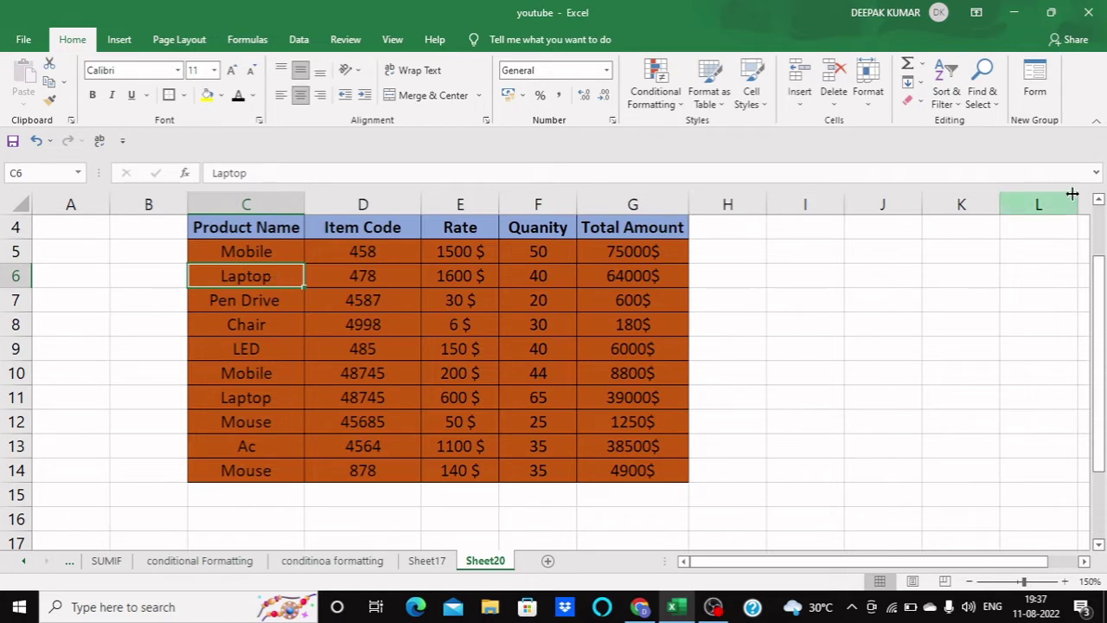
{"action": "left_click", "coordinate": [811, 102]}
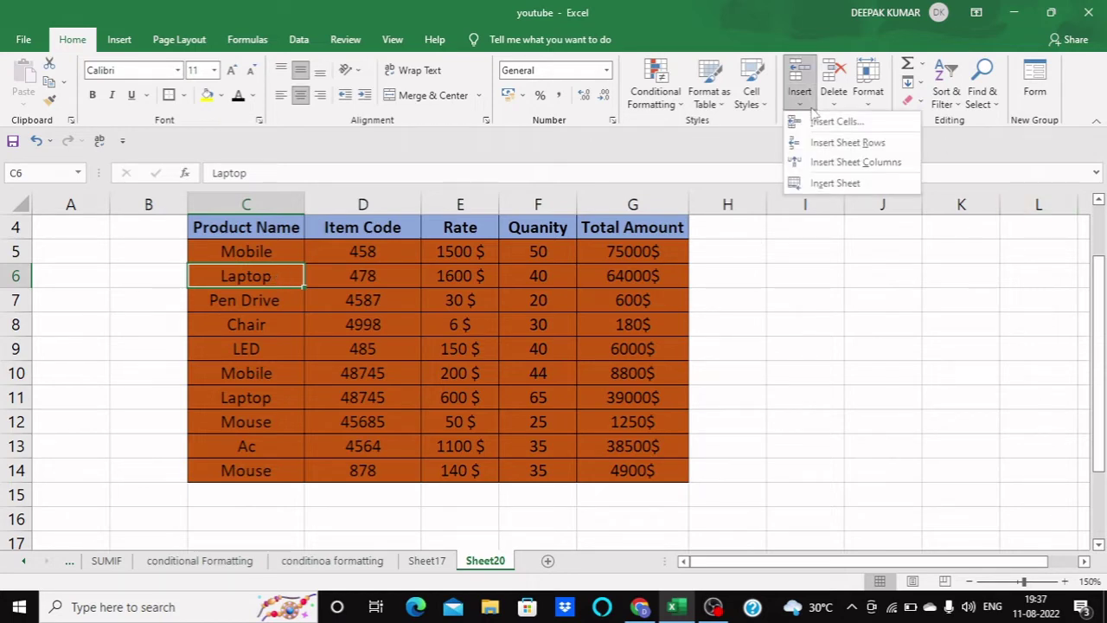
{"action": "left_click", "coordinate": [847, 143]}
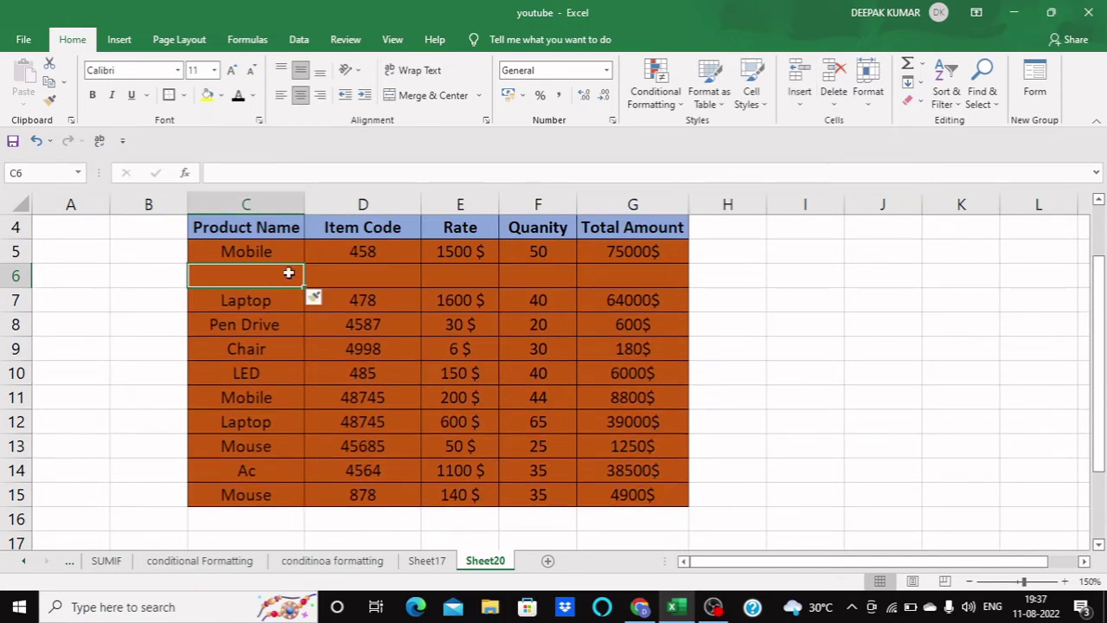
{"action": "left_click_drag", "start_coordinate": [250, 300], "coordinate": [208, 324]}
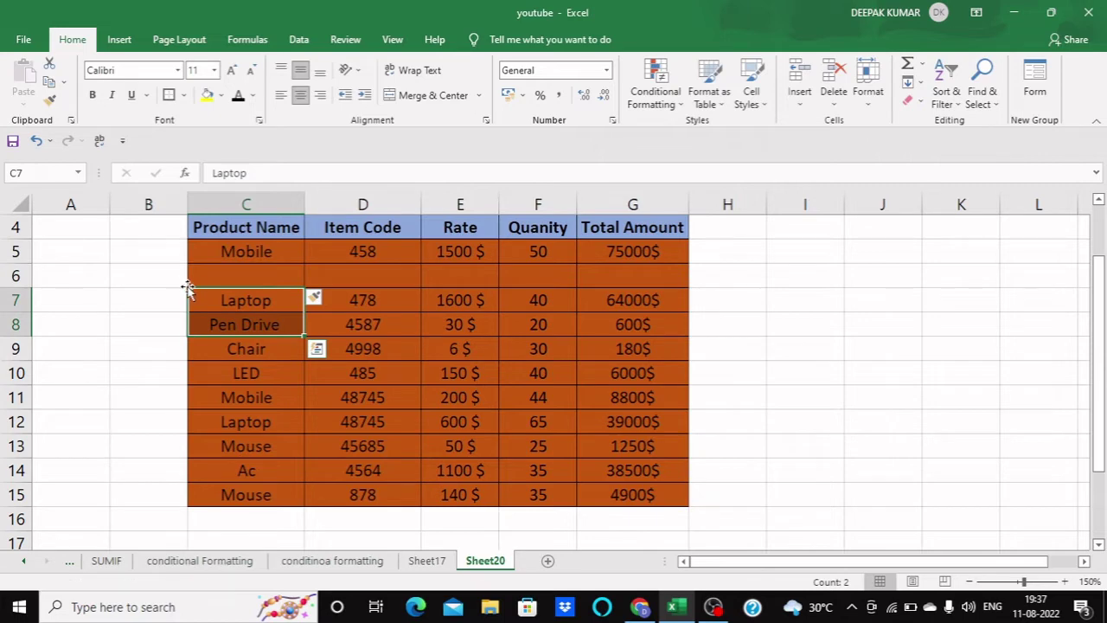
{"action": "left_click", "coordinate": [154, 275]}
{"action": "left_click", "coordinate": [15, 275]}
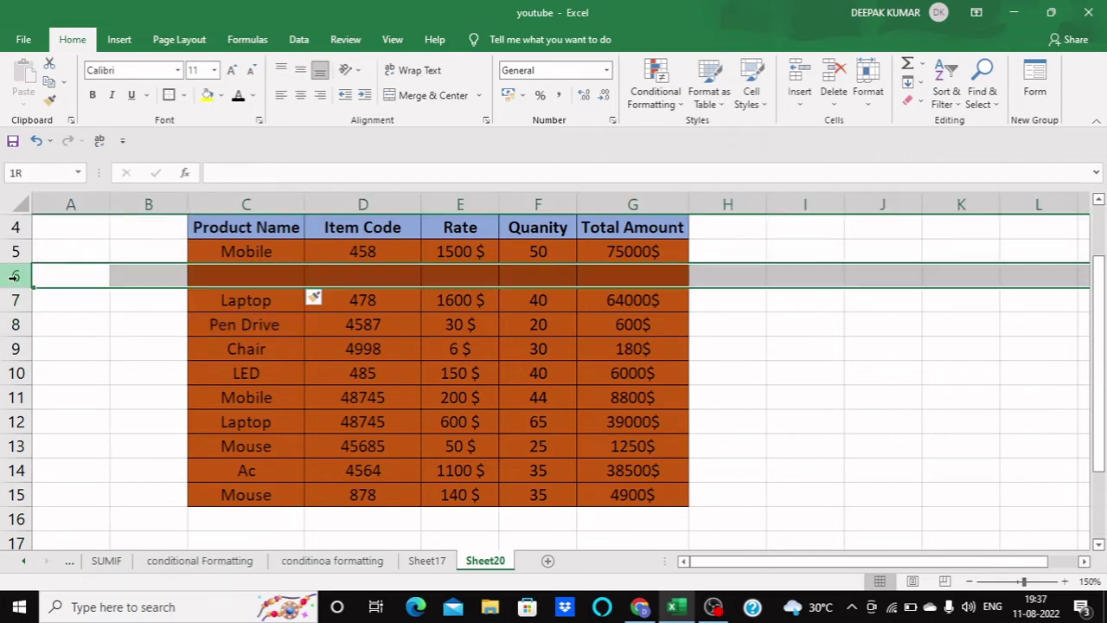
Undo the height change of row 5 and the row insertion above Laptop
{"action": "left_click", "coordinate": [74, 307]}
{"action": "left_click_drag", "start_coordinate": [4, 264], "coordinate": [4, 269]}
{"action": "left_click", "coordinate": [6, 278]}
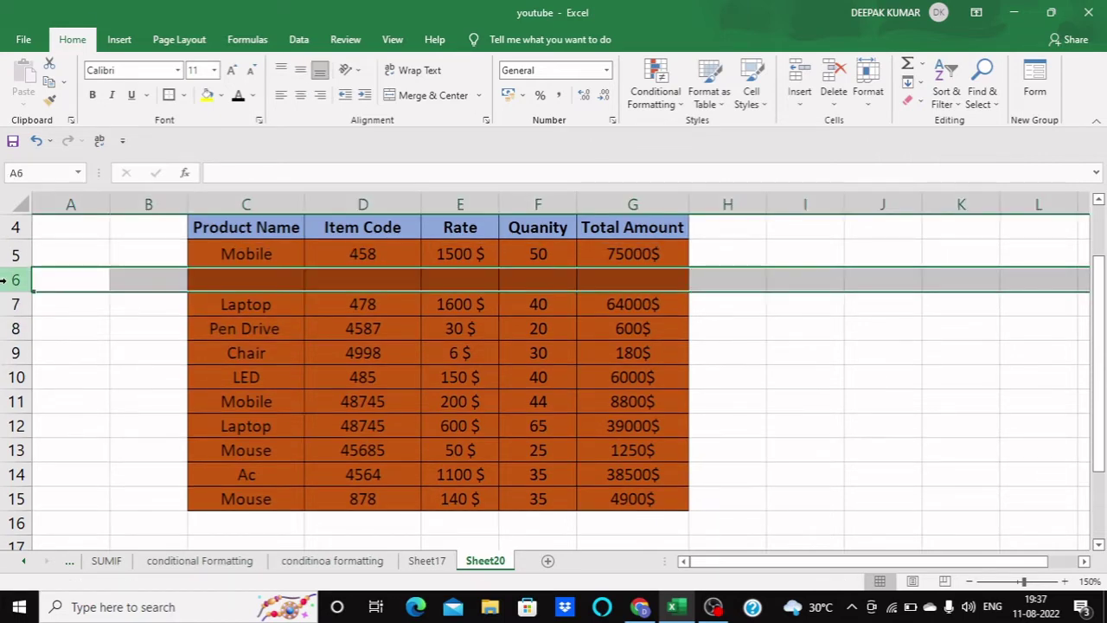
{"action": "left_click", "coordinate": [126, 344]}
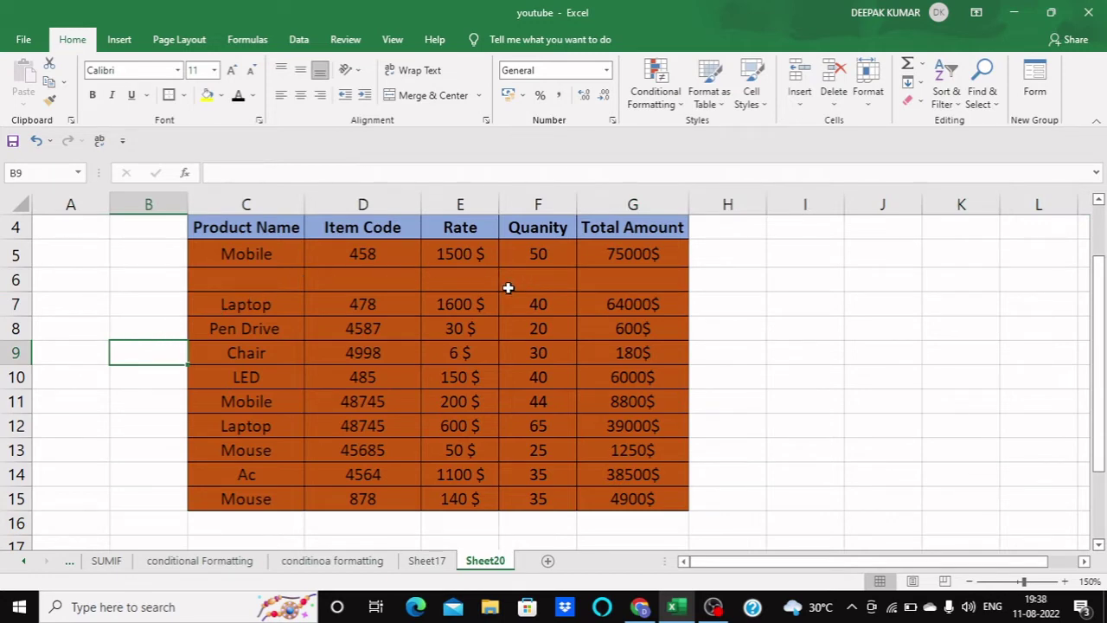
{"action": "key", "text": "ctrl+z"}
{"action": "key", "text": "ctrl+z"}
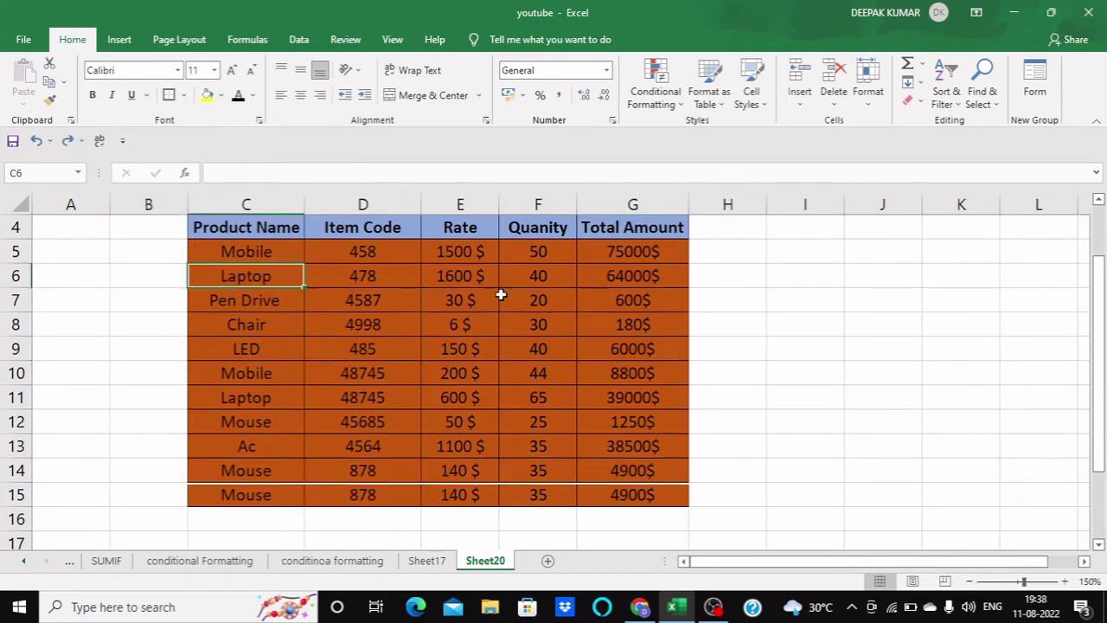
{"action": "left_click", "coordinate": [490, 303]}
Insert a new worksheet into the workbook and return to the product table on Sheet20
{"action": "scroll", "coordinate": [511, 327], "scroll_direction": "up", "scroll_amount": 1}
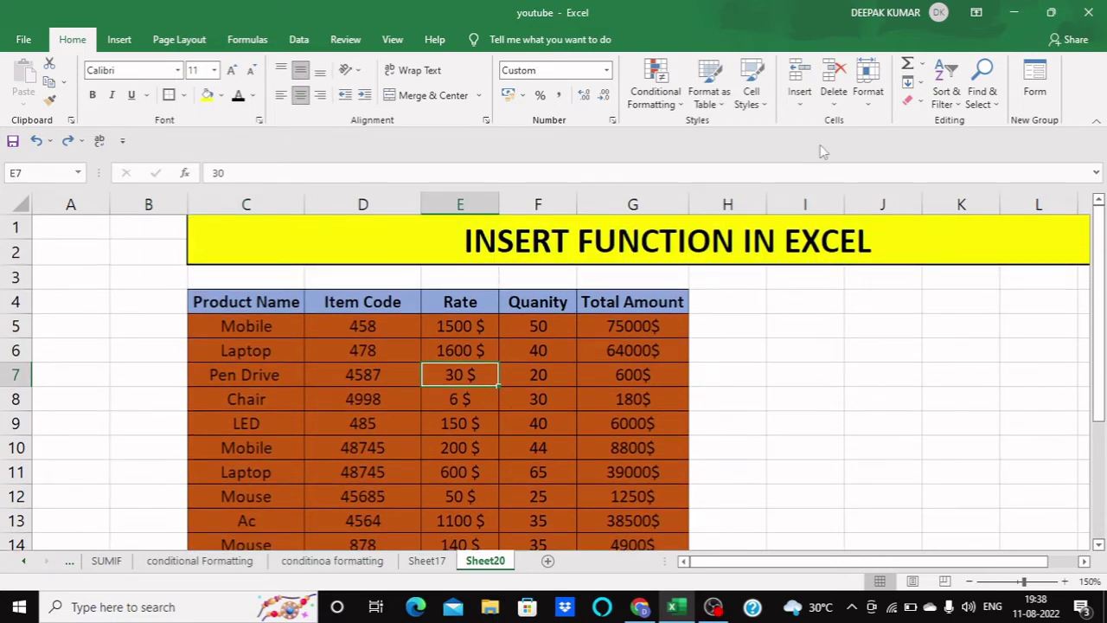
{"action": "key", "text": "alt+n"}
{"action": "key", "text": "alt+p"}
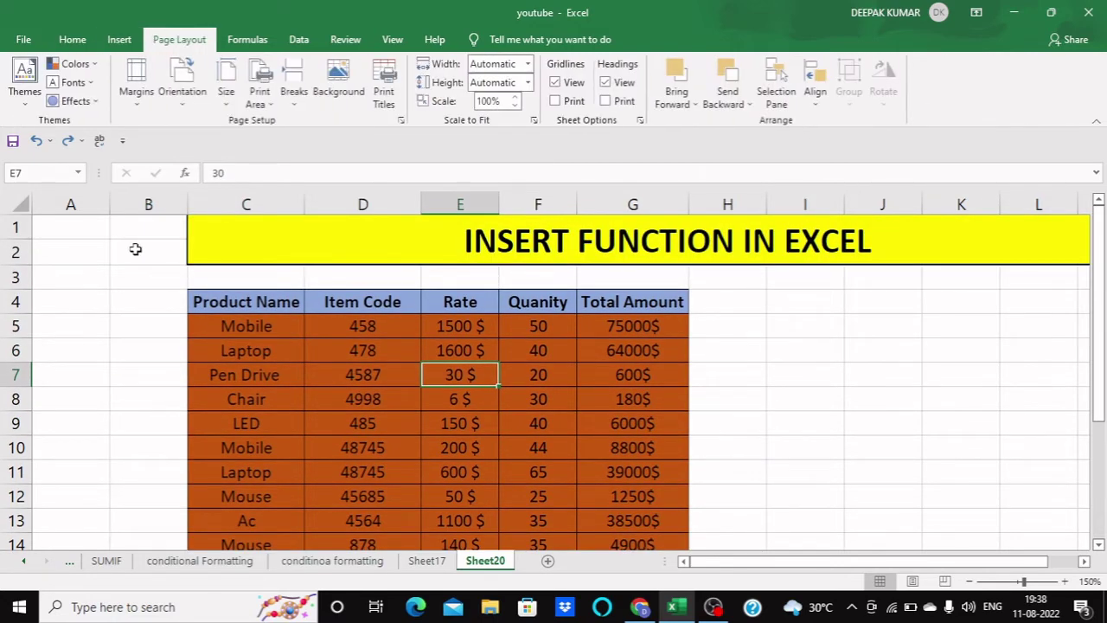
{"action": "left_click", "coordinate": [73, 39]}
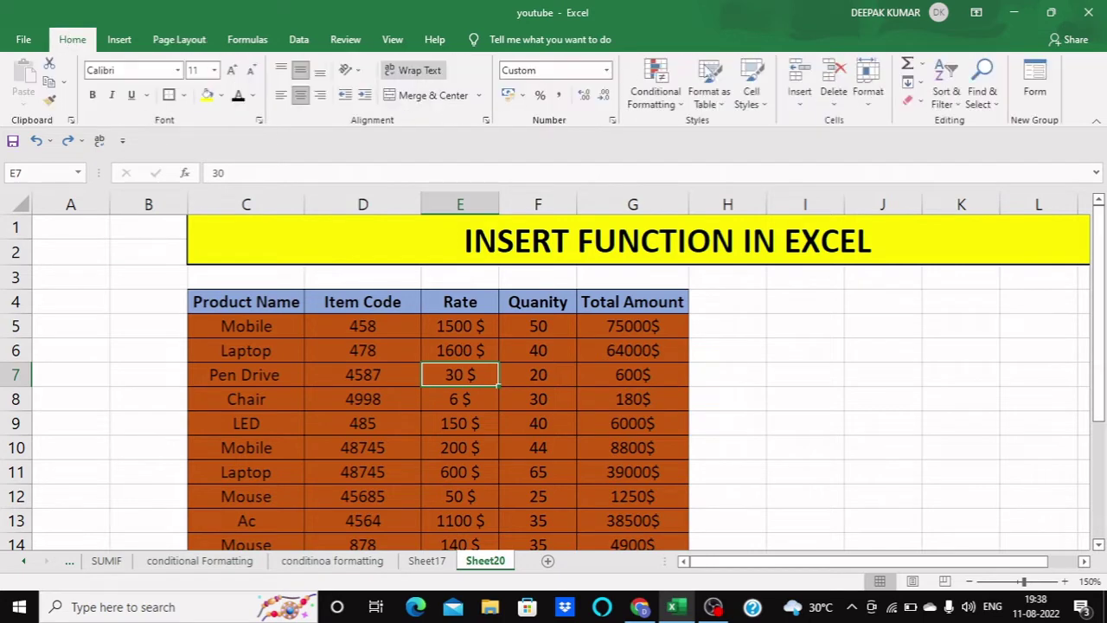
{"action": "left_click", "coordinate": [799, 97]}
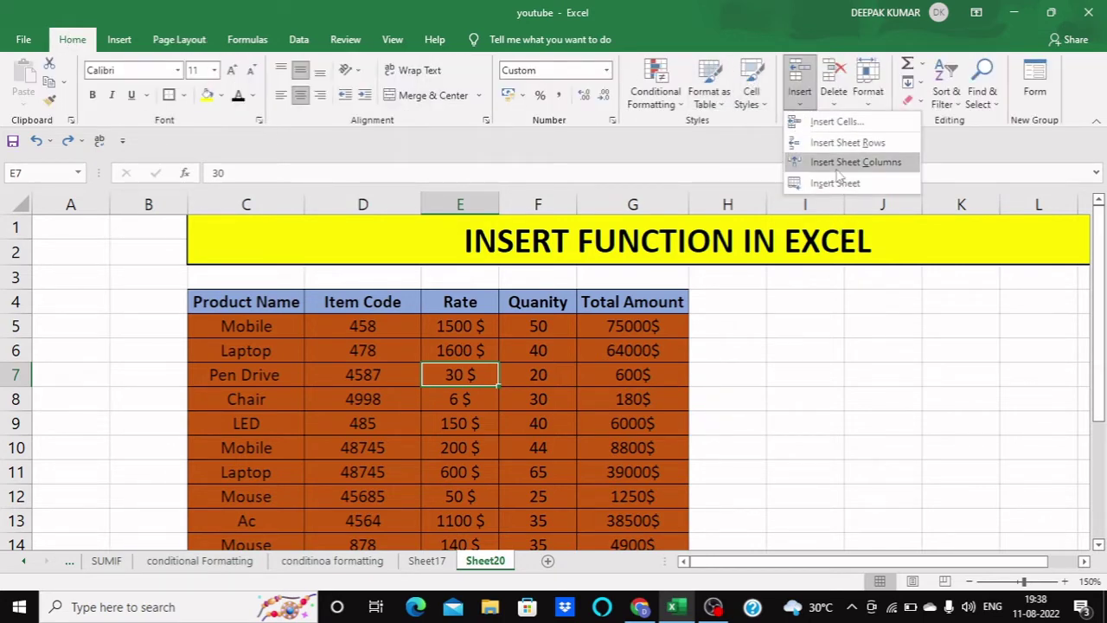
{"action": "left_click", "coordinate": [753, 339]}
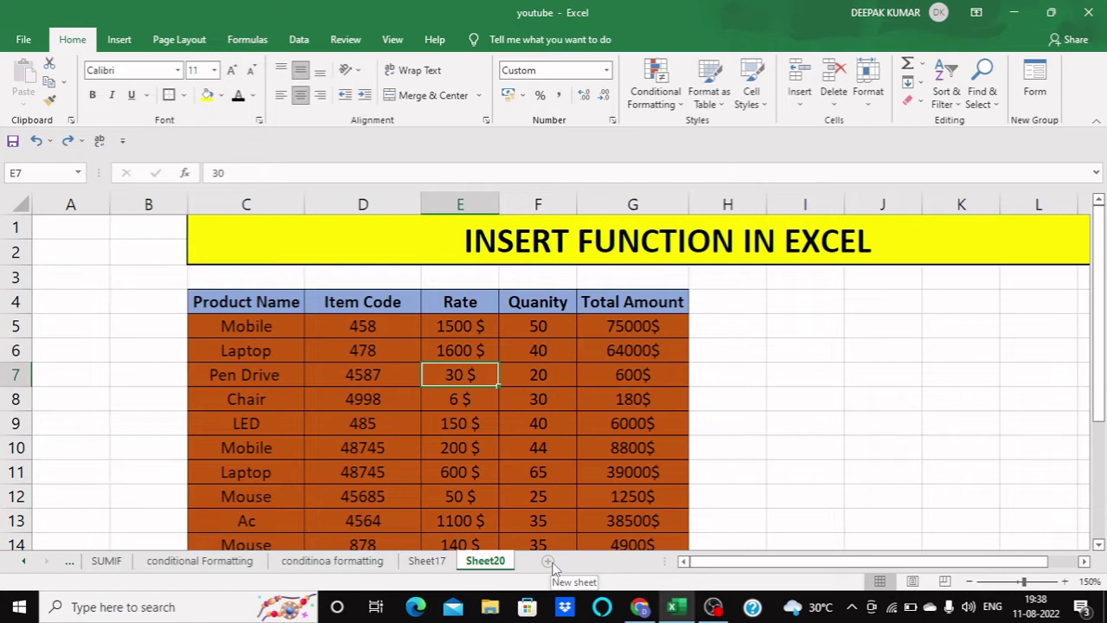
{"action": "left_click", "coordinate": [814, 106]}
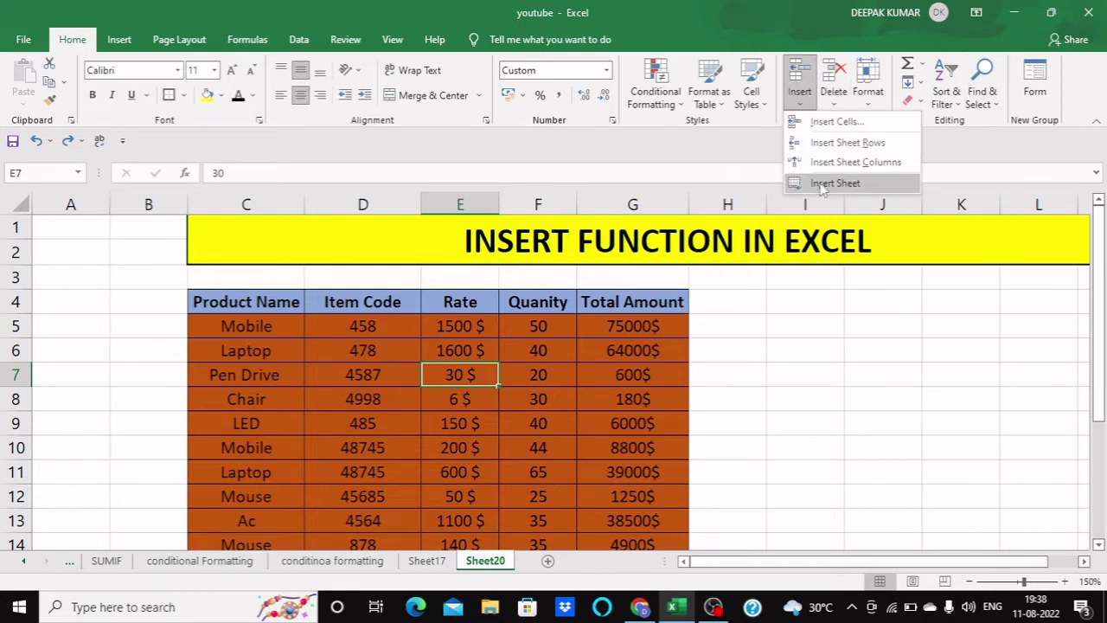
{"action": "left_click", "coordinate": [822, 183]}
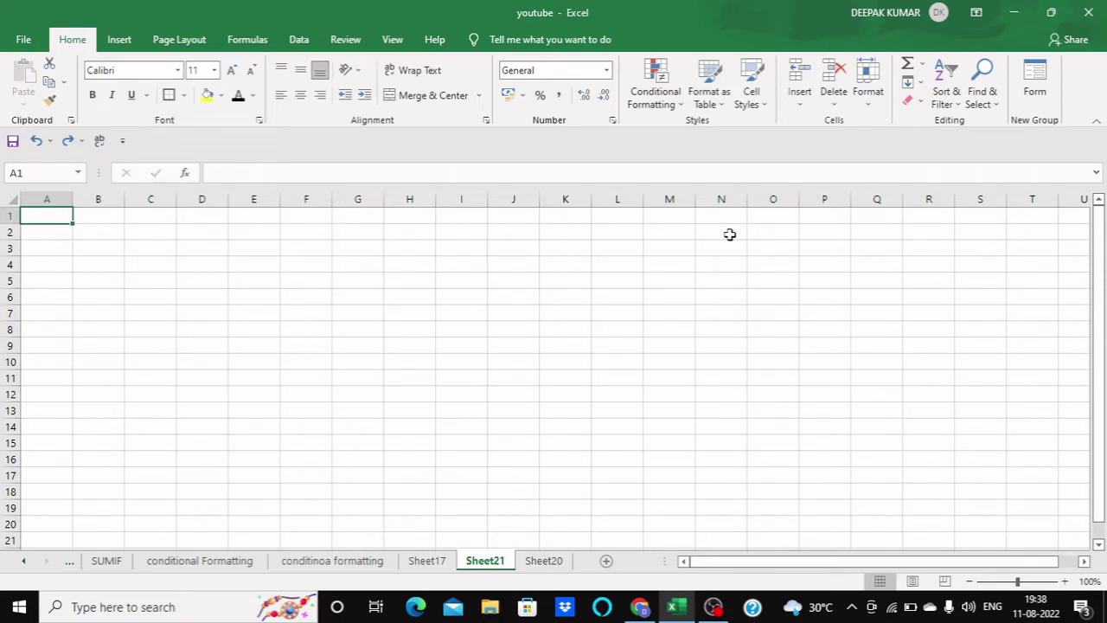
{"action": "left_click", "coordinate": [531, 561]}
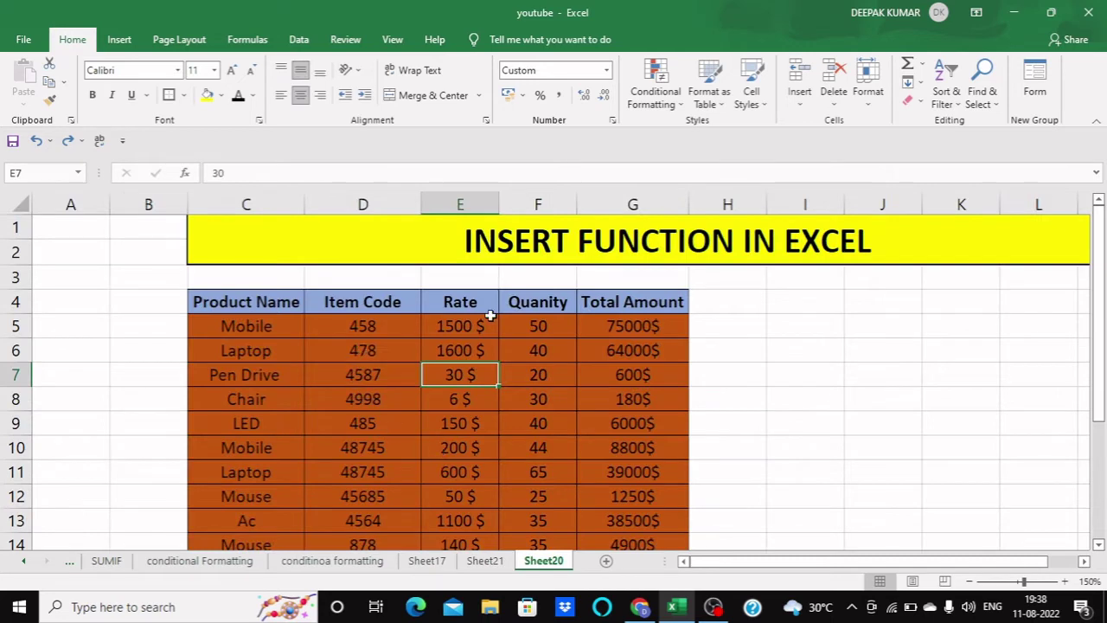
{"action": "left_click", "coordinate": [627, 297]}
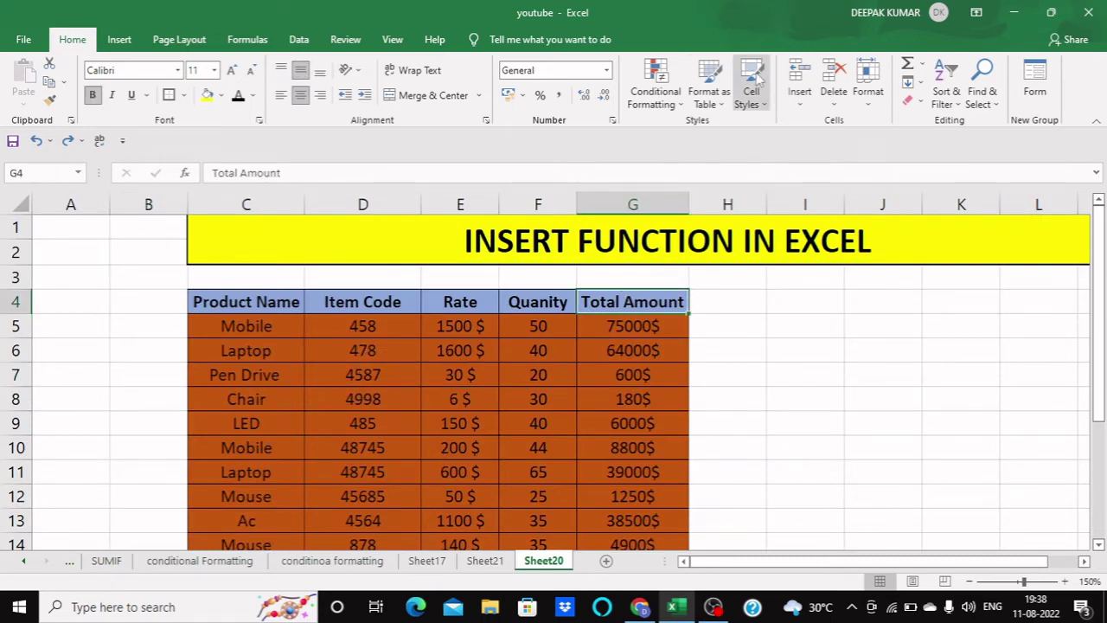
{"action": "left_click", "coordinate": [801, 101]}
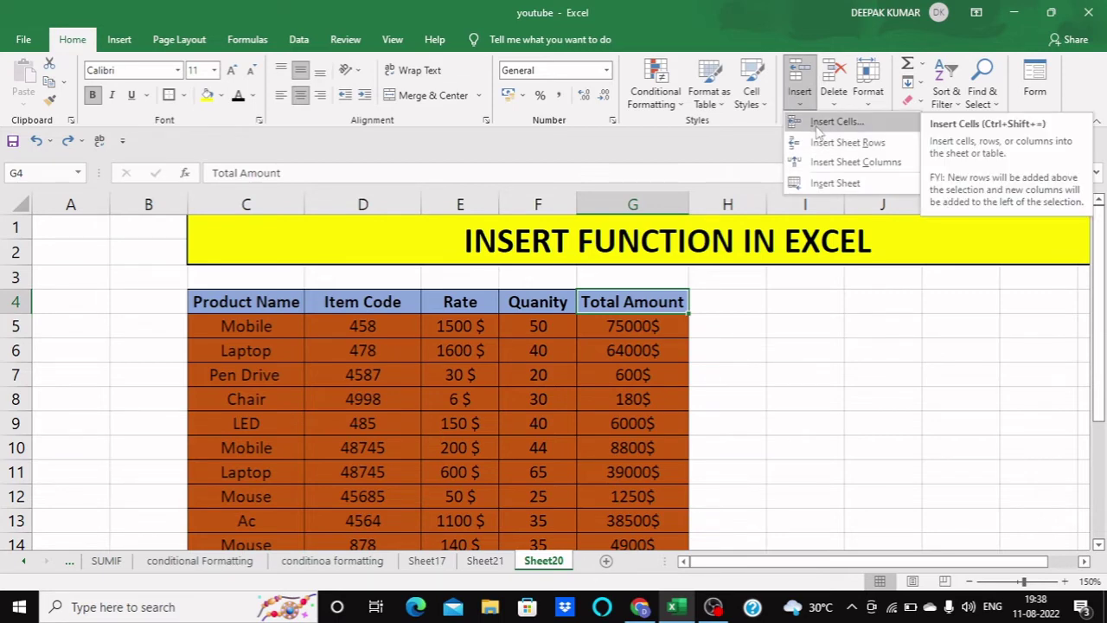
{"action": "left_click", "coordinate": [543, 378]}
{"action": "scroll", "coordinate": [793, 321], "scroll_direction": "down", "scroll_amount": 1}
{"action": "scroll", "coordinate": [793, 321], "scroll_direction": "up", "scroll_amount": 1}
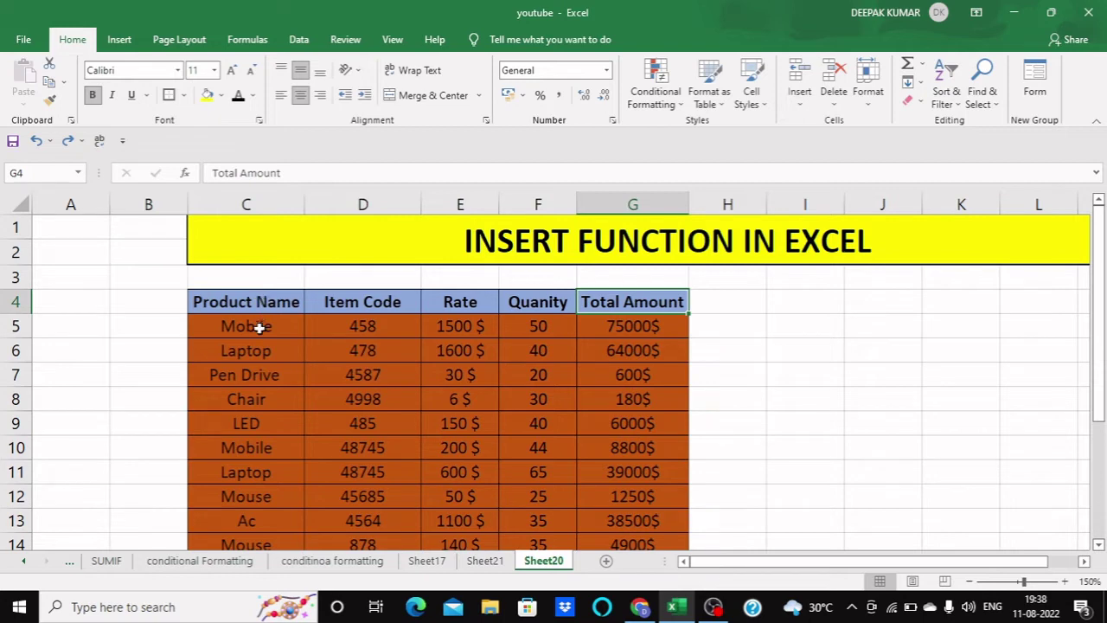
Copy the Mobile cell C5 and paste it into the empty cell I5 beside the table
{"action": "left_click", "coordinate": [258, 328]}
{"action": "key", "text": "ctrl+c"}
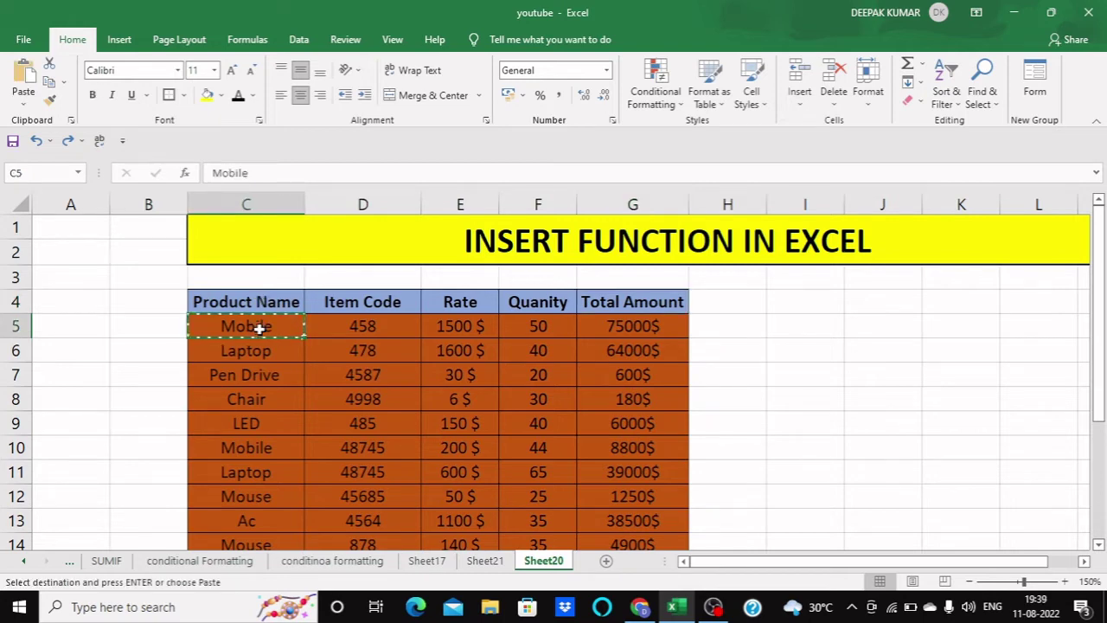
{"action": "left_click", "coordinate": [788, 326]}
{"action": "key", "text": "ctrl+v"}
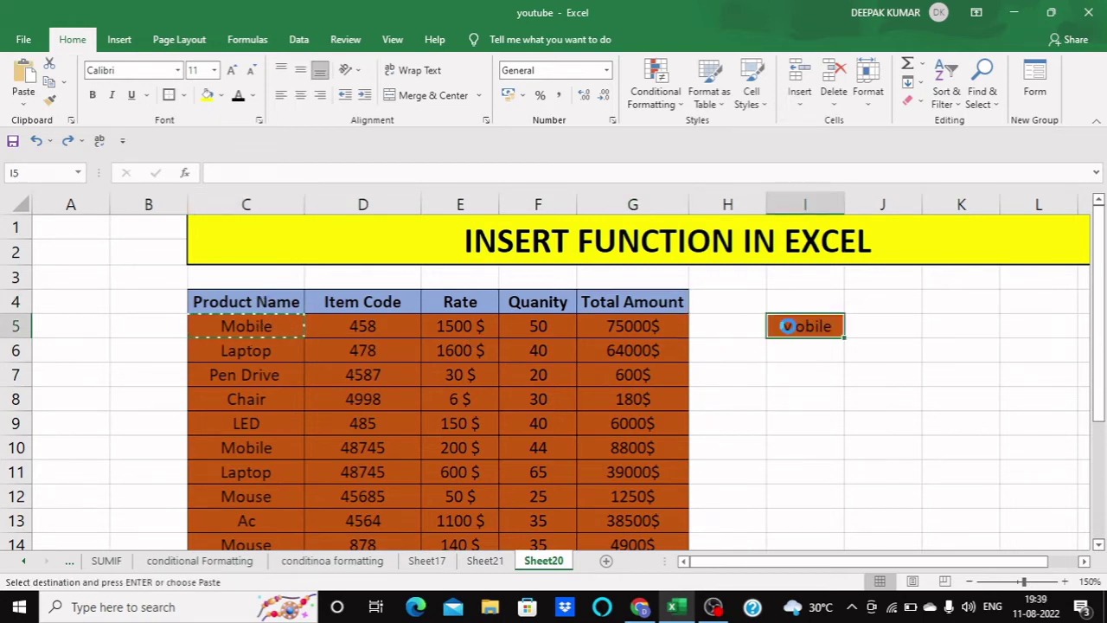
{"action": "left_click", "coordinate": [784, 353]}
Insert a blank cell at I5, shifting the copied Mobile cell to the right
{"action": "left_click", "coordinate": [806, 320]}
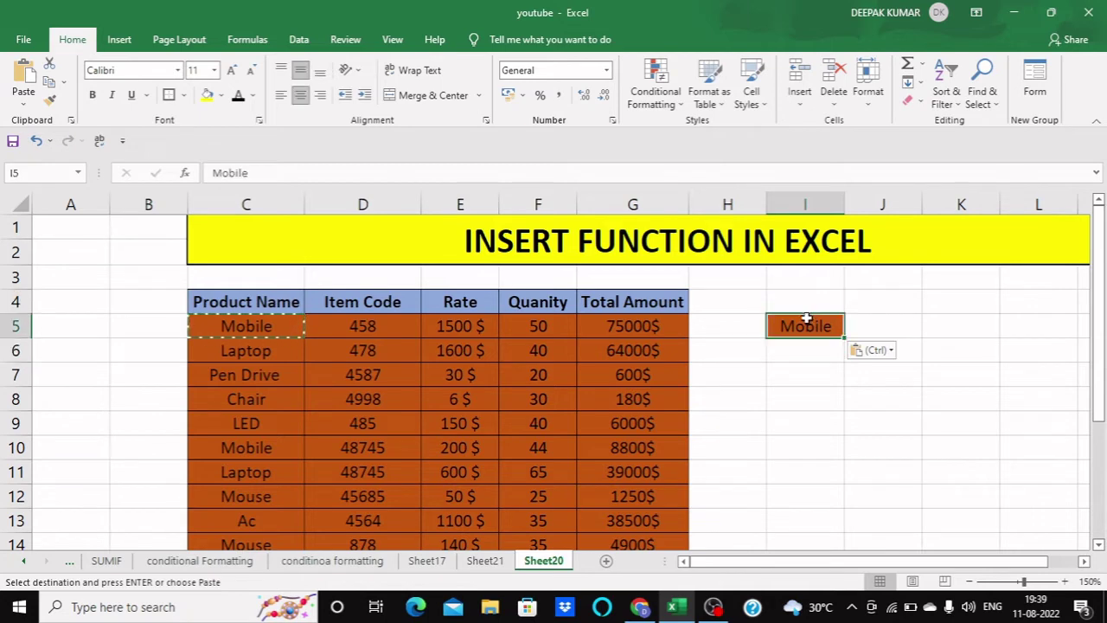
{"action": "left_click", "coordinate": [799, 102]}
{"action": "left_click", "coordinate": [839, 122]}
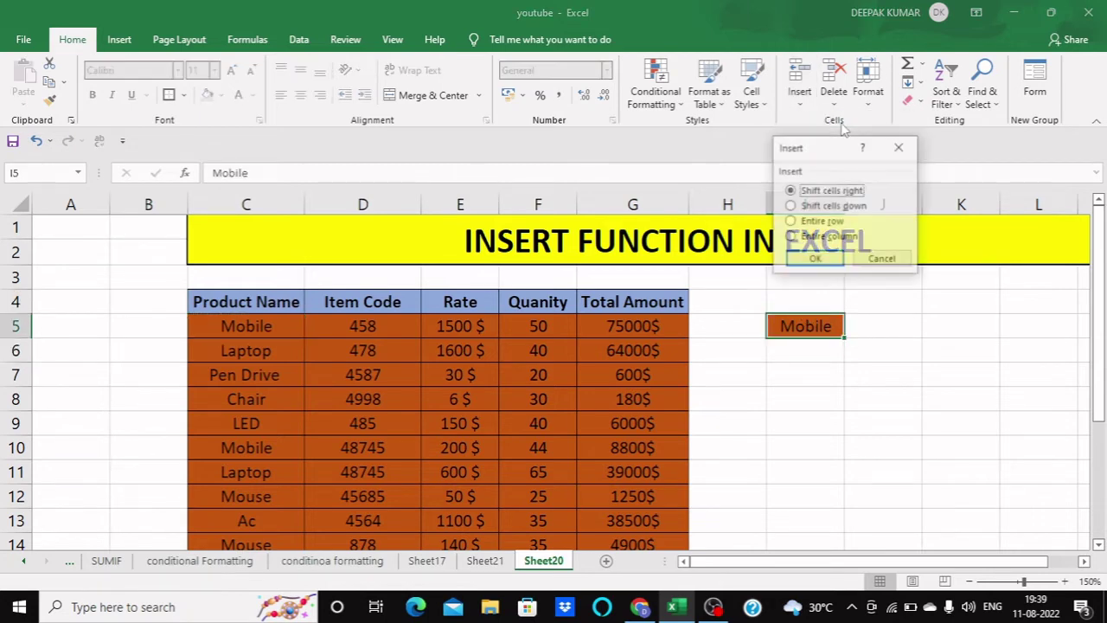
{"action": "left_click_drag", "start_coordinate": [856, 149], "coordinate": [993, 130]}
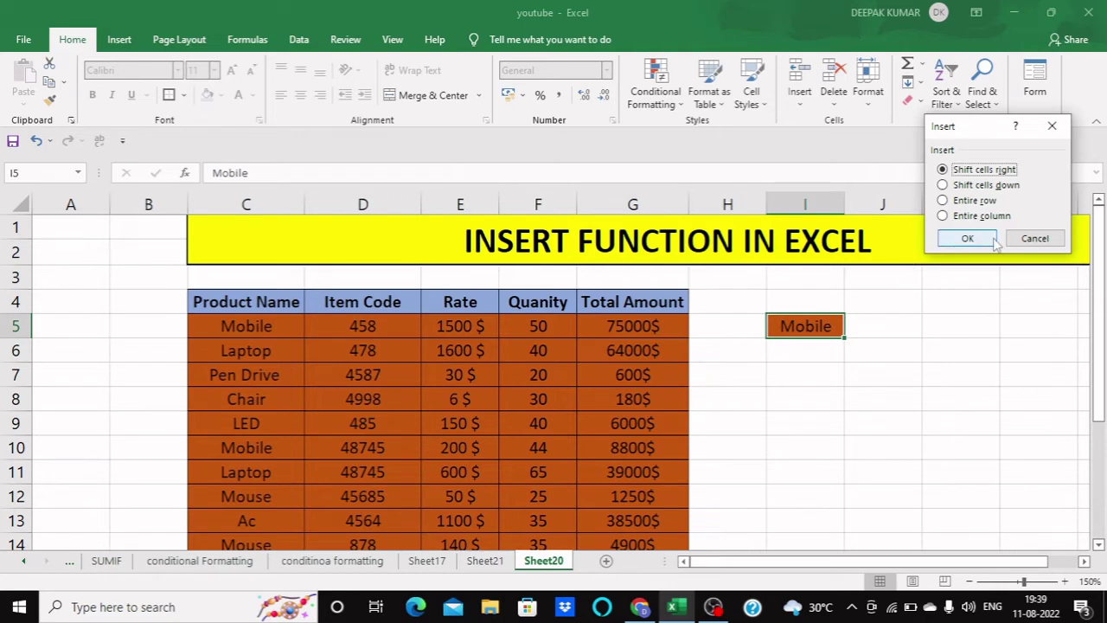
{"action": "left_click", "coordinate": [967, 238]}
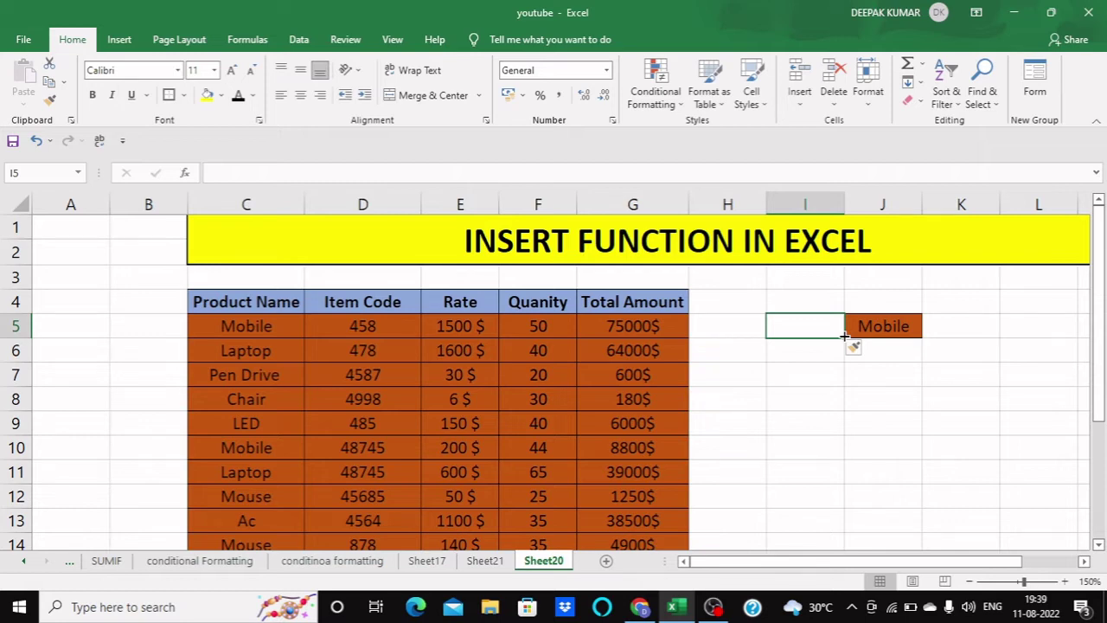
Insert blank cells at G4:G14, shifting the Total Amount cells right, and autofit the width of column H
{"action": "left_click", "coordinate": [596, 279]}
{"action": "left_click", "coordinate": [606, 298]}
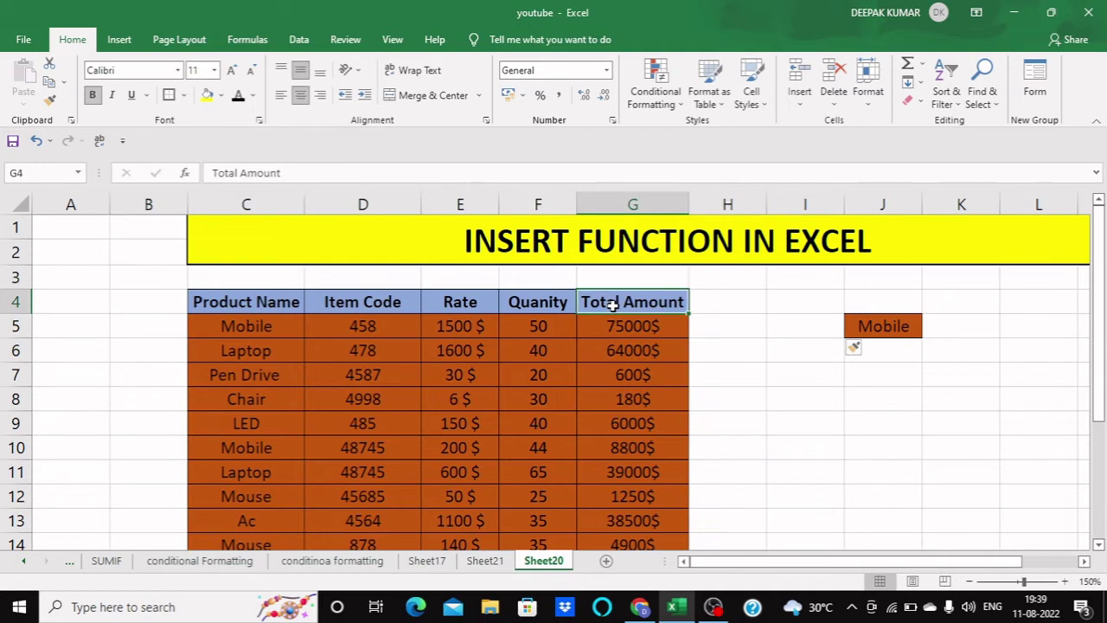
{"action": "key", "text": "shift+Down"}
{"action": "key", "text": "ctrl+shift+Down"}
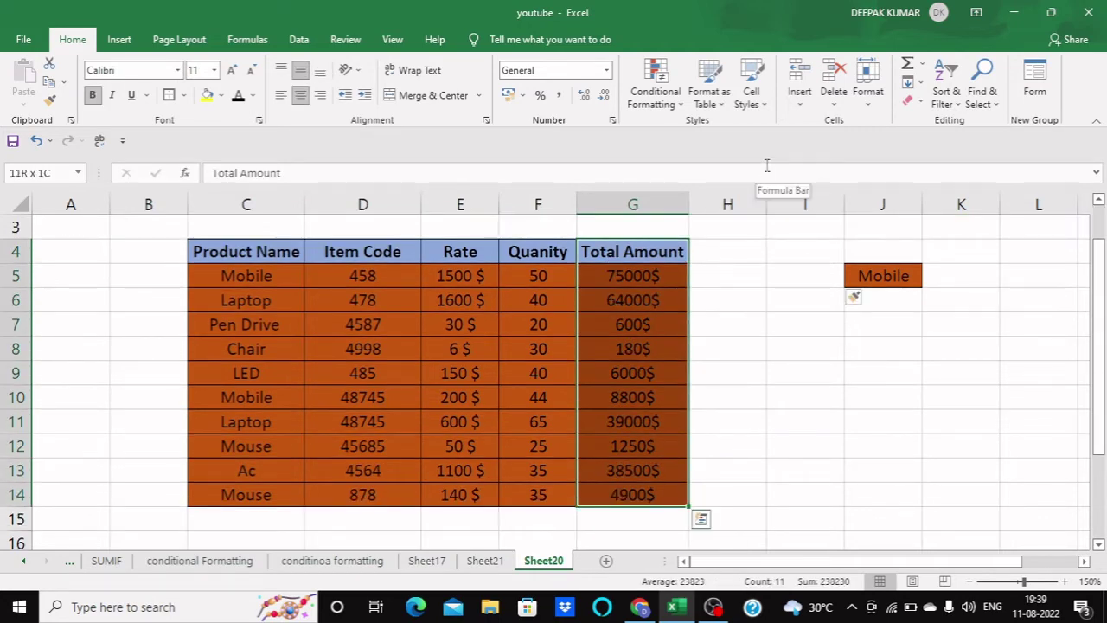
{"action": "left_click", "coordinate": [812, 102]}
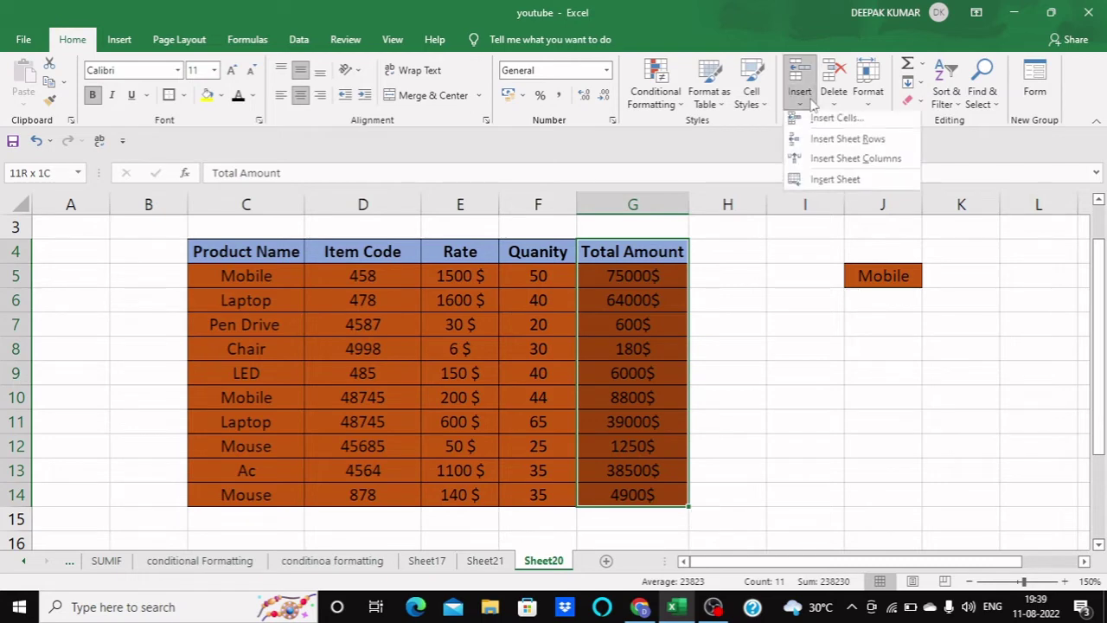
{"action": "key", "text": "Escape"}
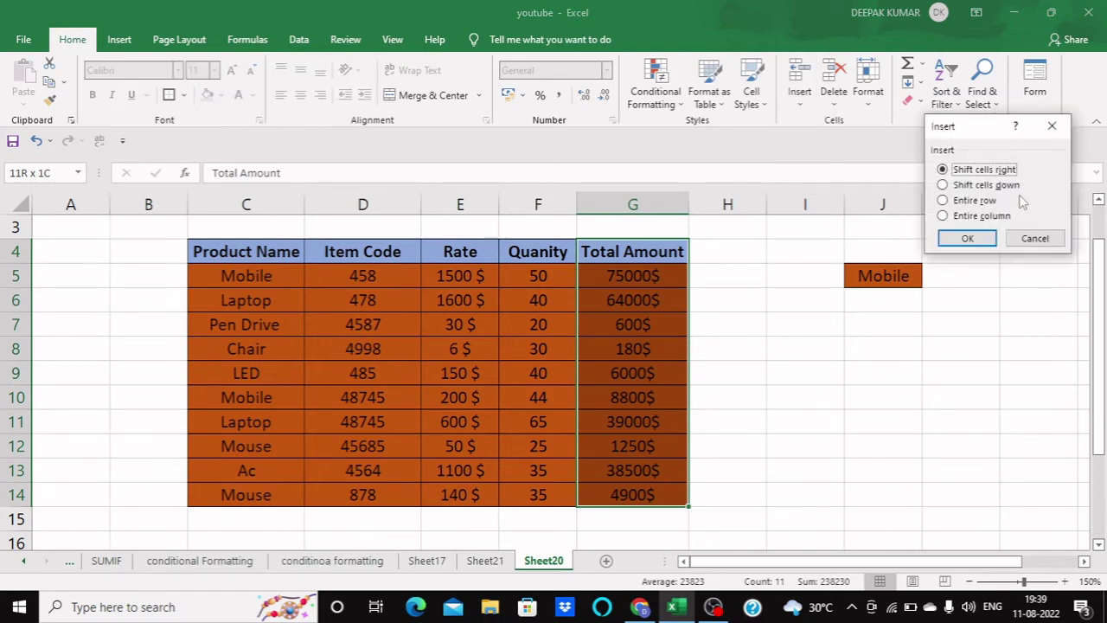
{"action": "left_click", "coordinate": [961, 239]}
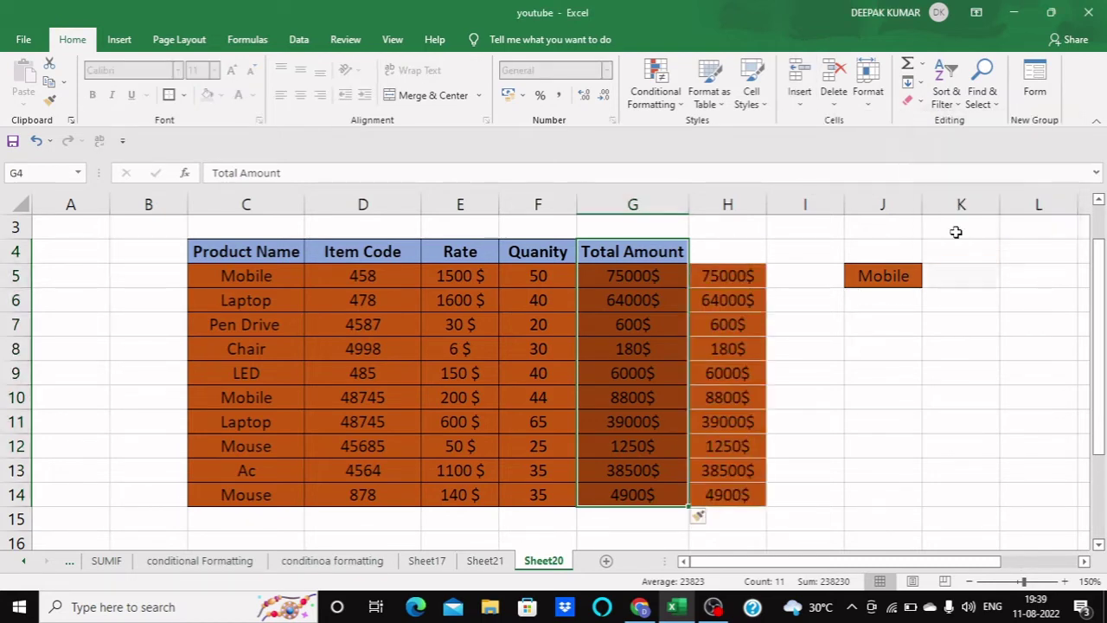
{"action": "left_click", "coordinate": [847, 344]}
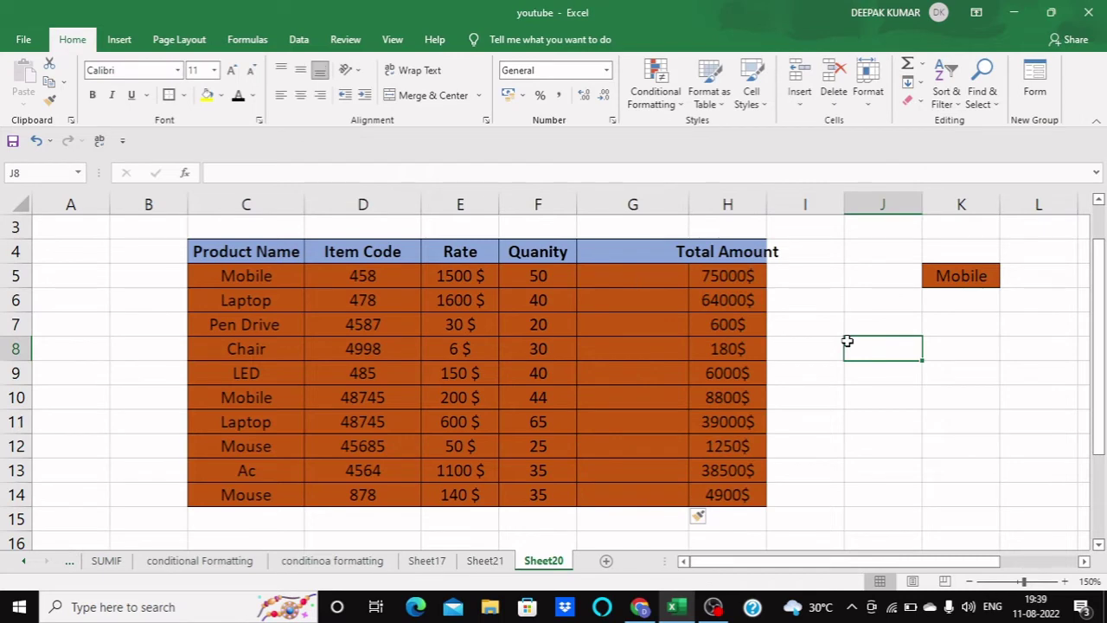
{"action": "double_click", "coordinate": [766, 206]}
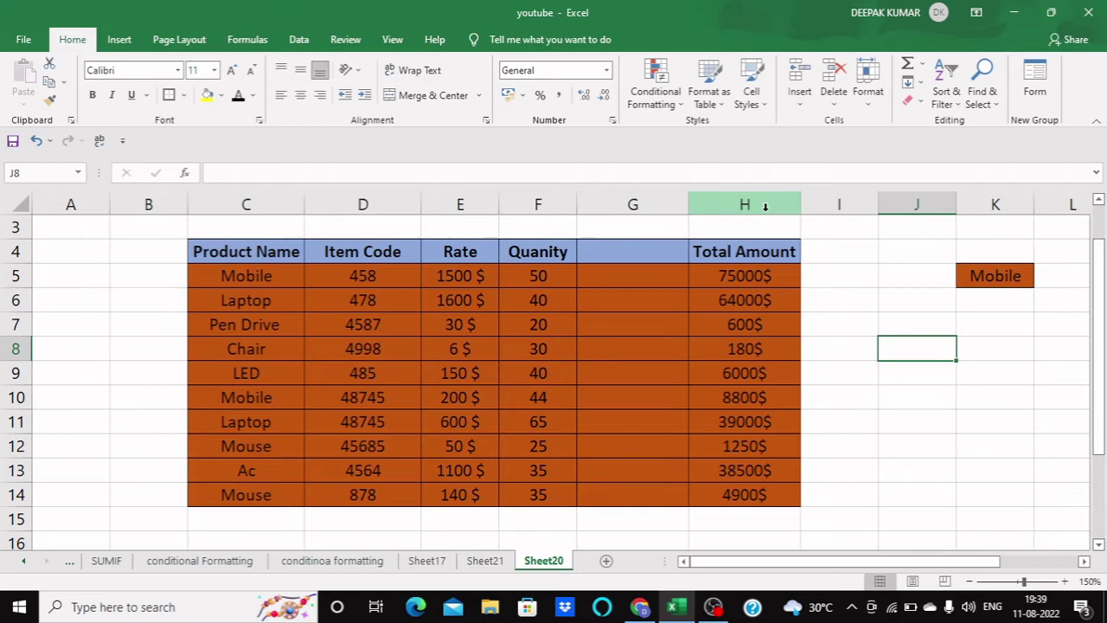
{"action": "left_click", "coordinate": [808, 269]}
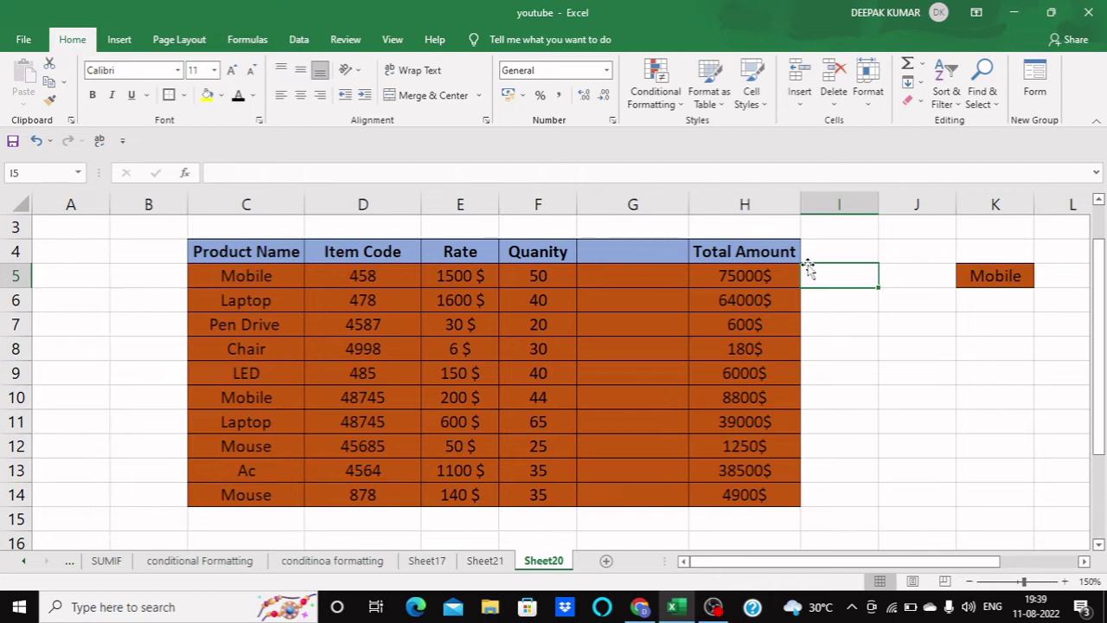
{"action": "scroll", "coordinate": [808, 269], "scroll_direction": "up", "scroll_amount": 1}
{"action": "scroll", "coordinate": [808, 265], "scroll_direction": "down", "scroll_amount": 1}
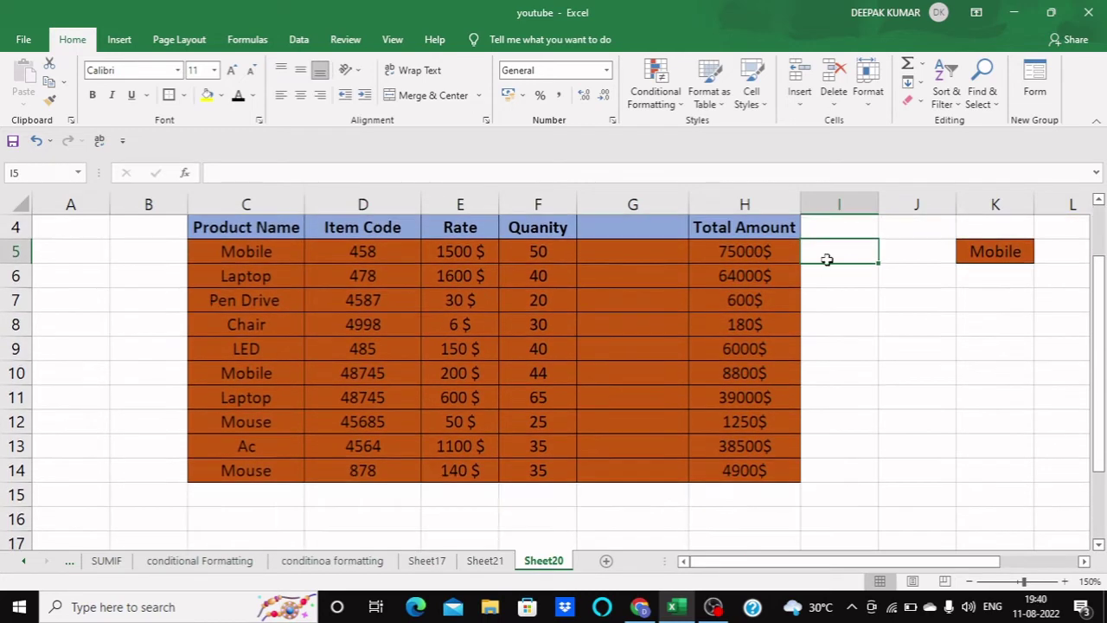
{"action": "scroll", "coordinate": [877, 262], "scroll_direction": "up", "scroll_amount": 1}
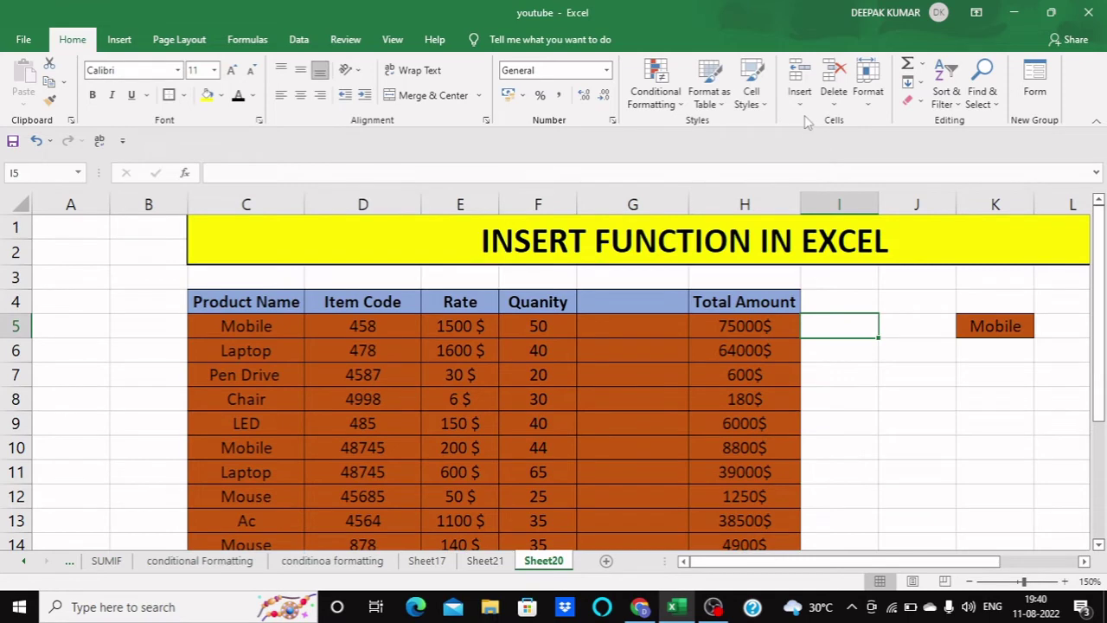
{"action": "left_click", "coordinate": [801, 105]}
{"action": "left_click", "coordinate": [824, 122]}
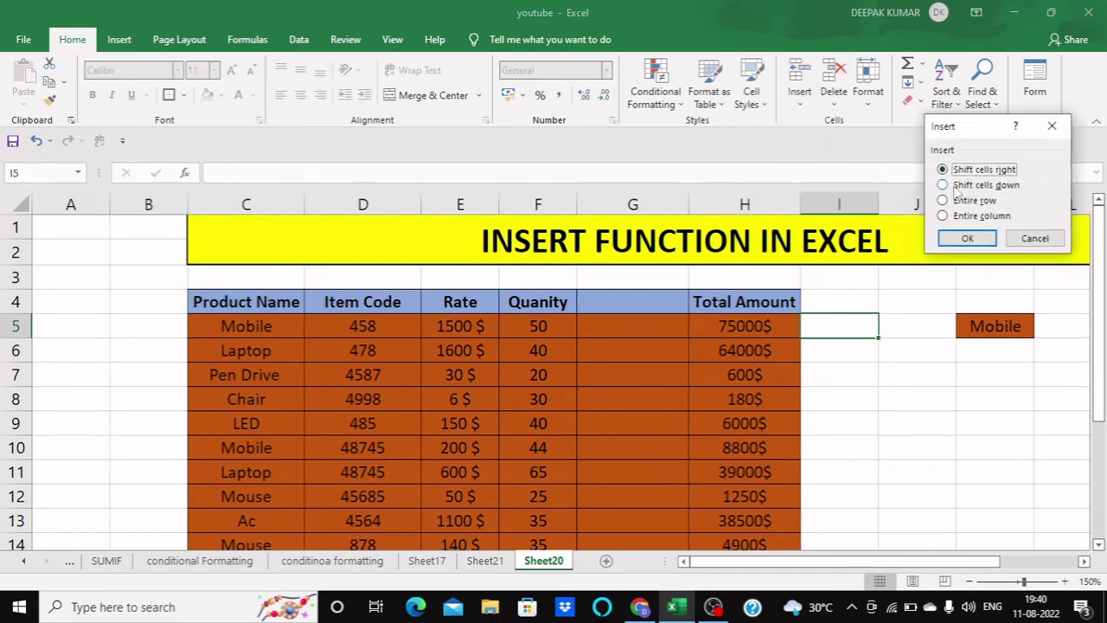
{"action": "left_click", "coordinate": [1029, 238]}
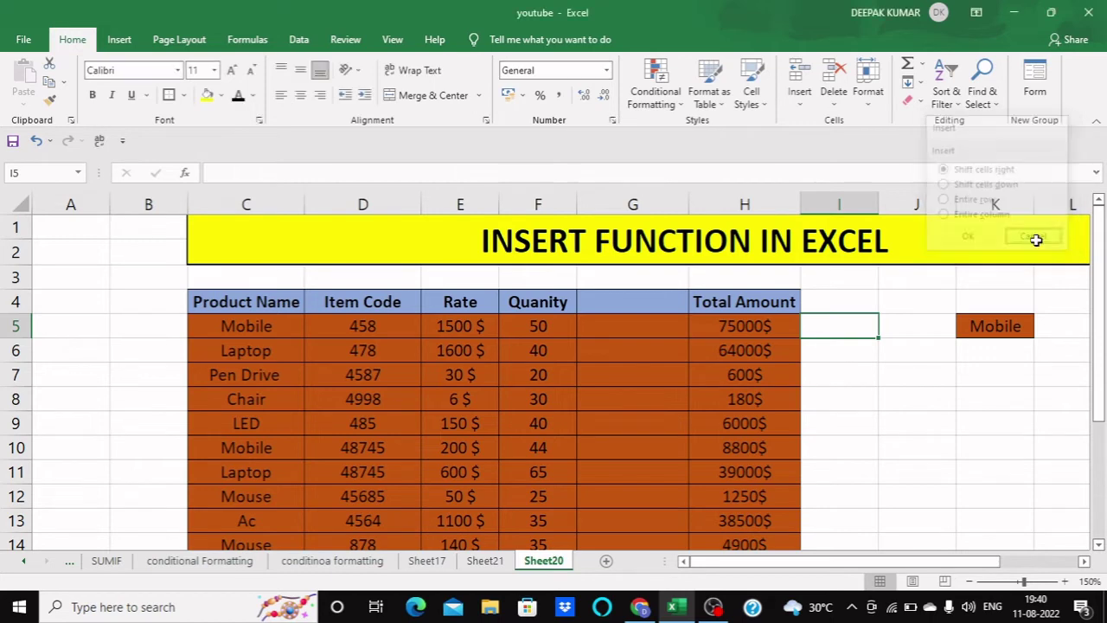
Insert a blank cell at K5, shifting the Mobile cell down
{"action": "left_click", "coordinate": [972, 323]}
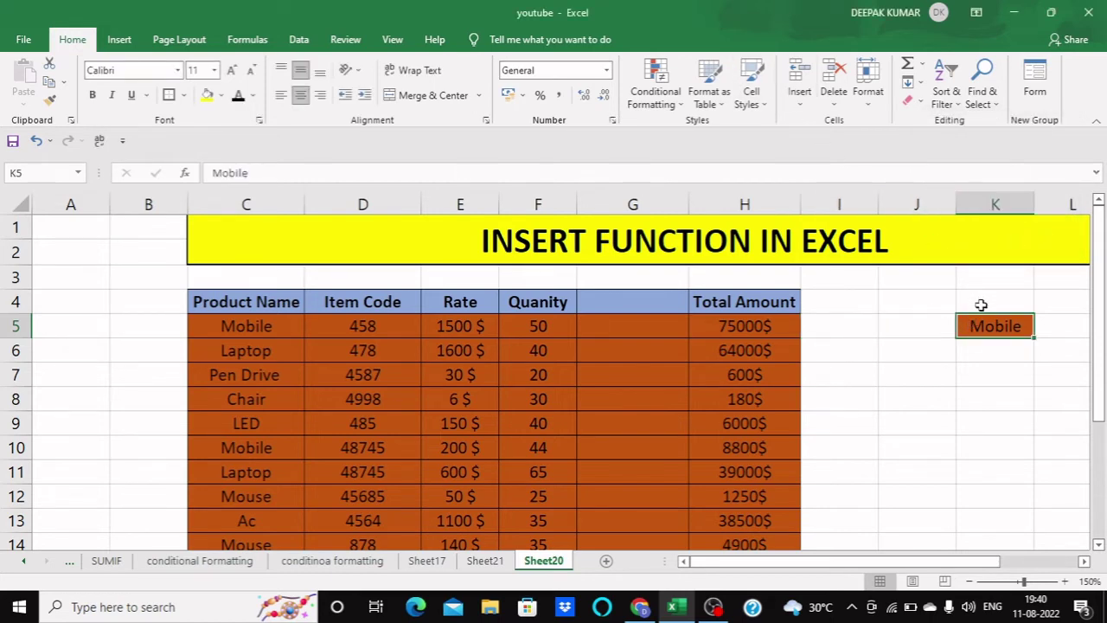
{"action": "left_click", "coordinate": [800, 100]}
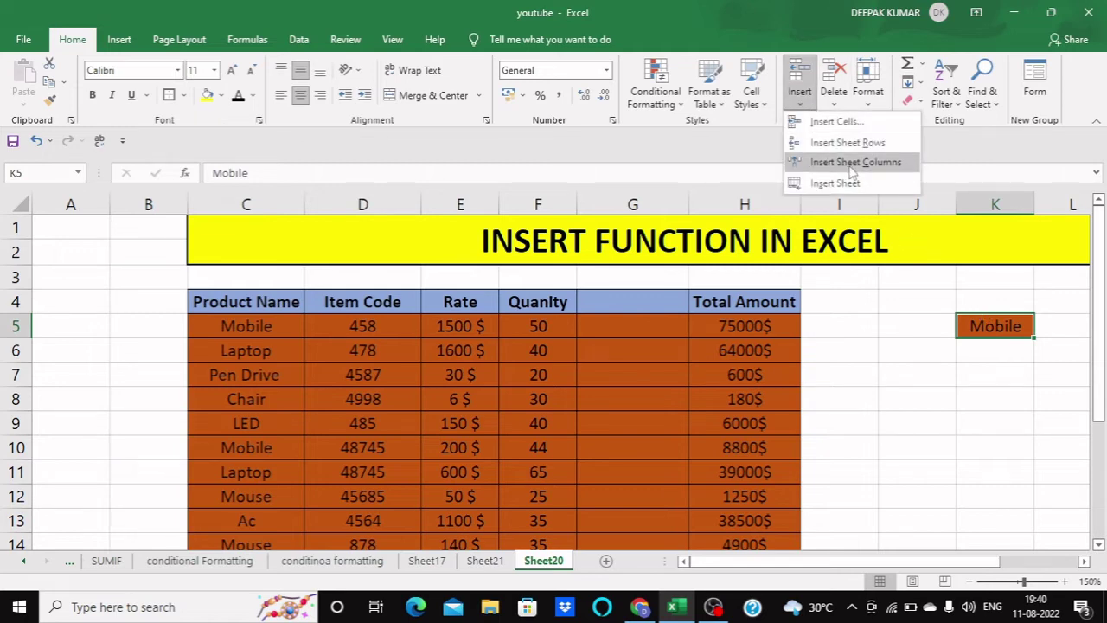
{"action": "left_click", "coordinate": [861, 122]}
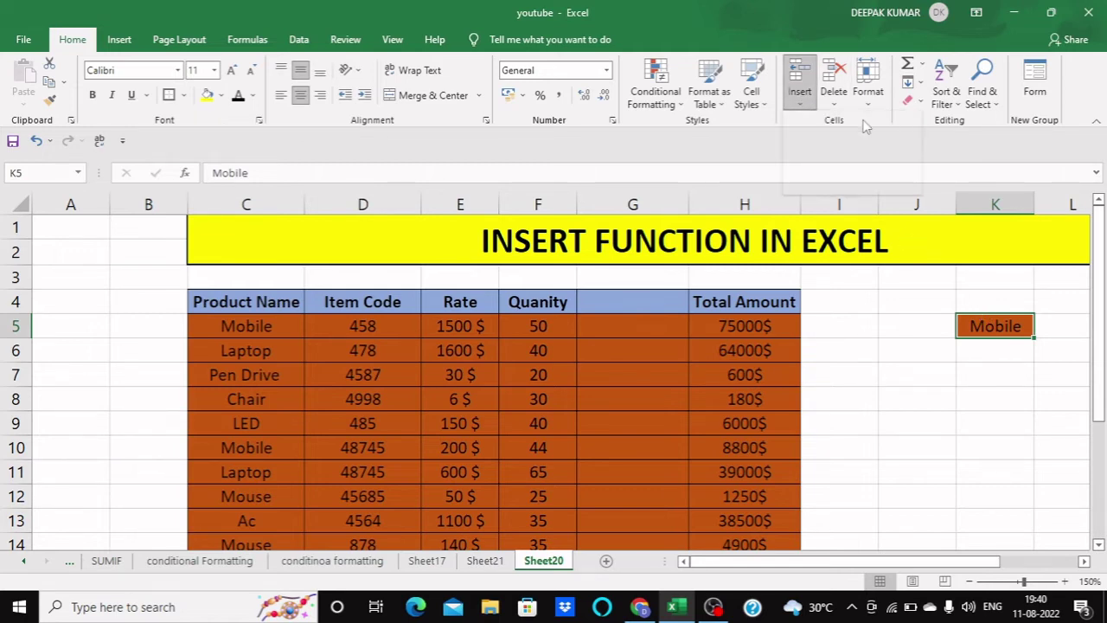
{"action": "left_click", "coordinate": [945, 185]}
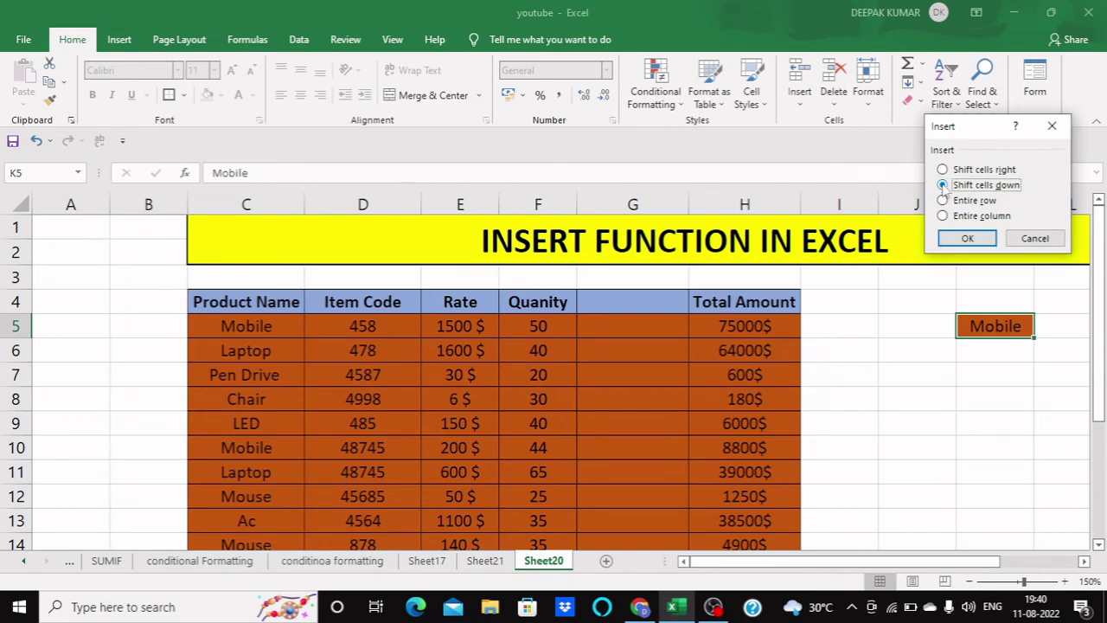
{"action": "left_click", "coordinate": [969, 239]}
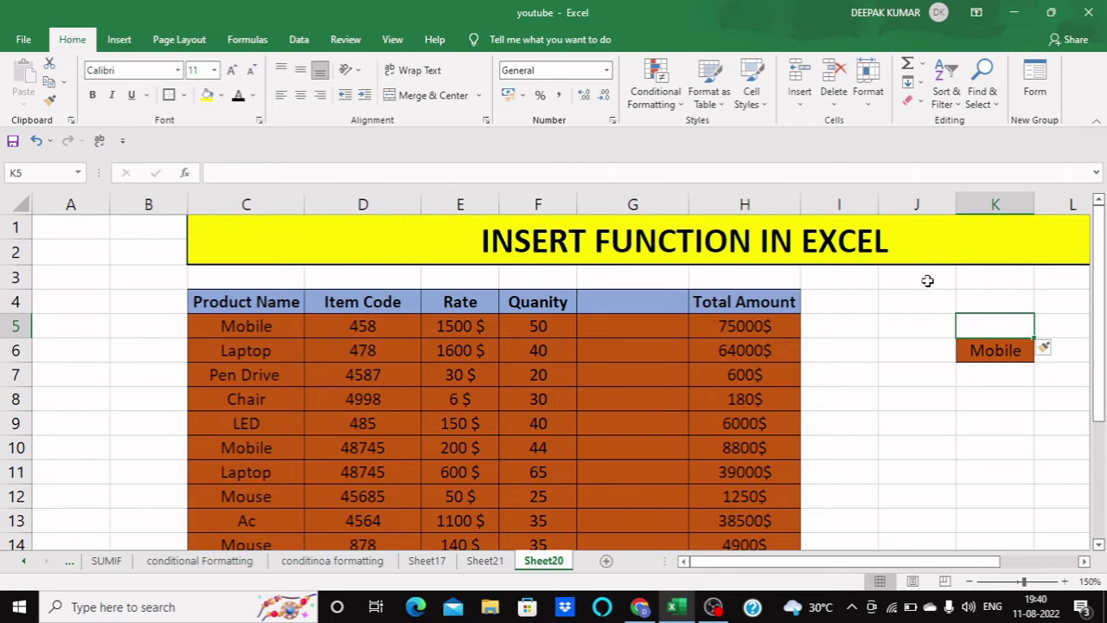
Insert blank cells at H4:H14, shifting the Total Amount cells down
{"action": "scroll", "coordinate": [891, 290], "scroll_direction": "down", "scroll_amount": 2}
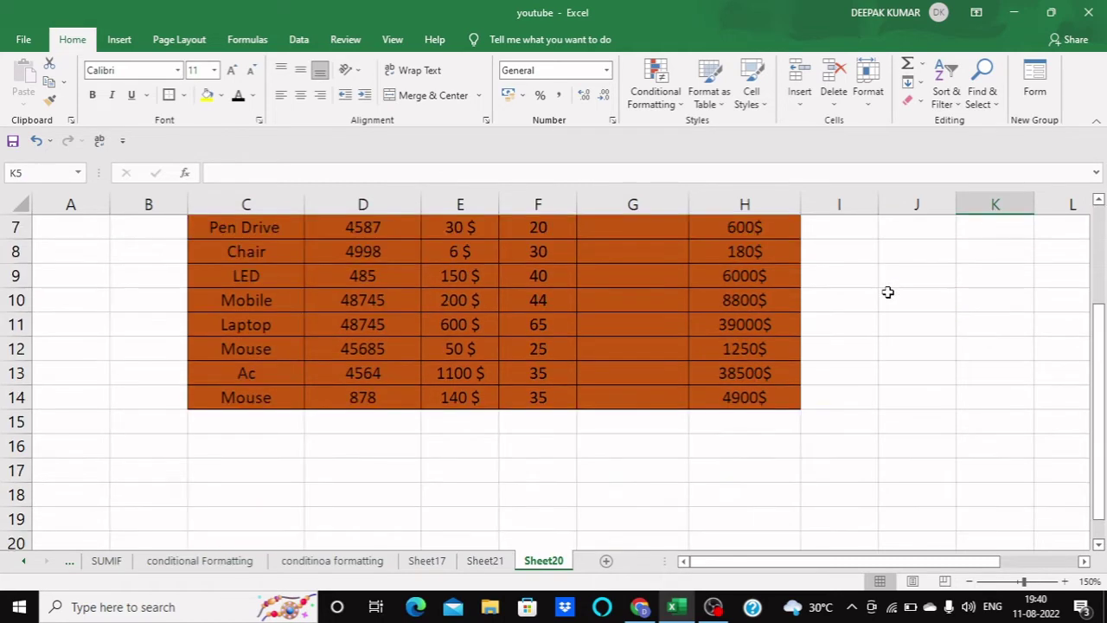
{"action": "scroll", "coordinate": [856, 282], "scroll_direction": "up", "scroll_amount": 1}
{"action": "left_click_drag", "start_coordinate": [745, 227], "coordinate": [746, 468]}
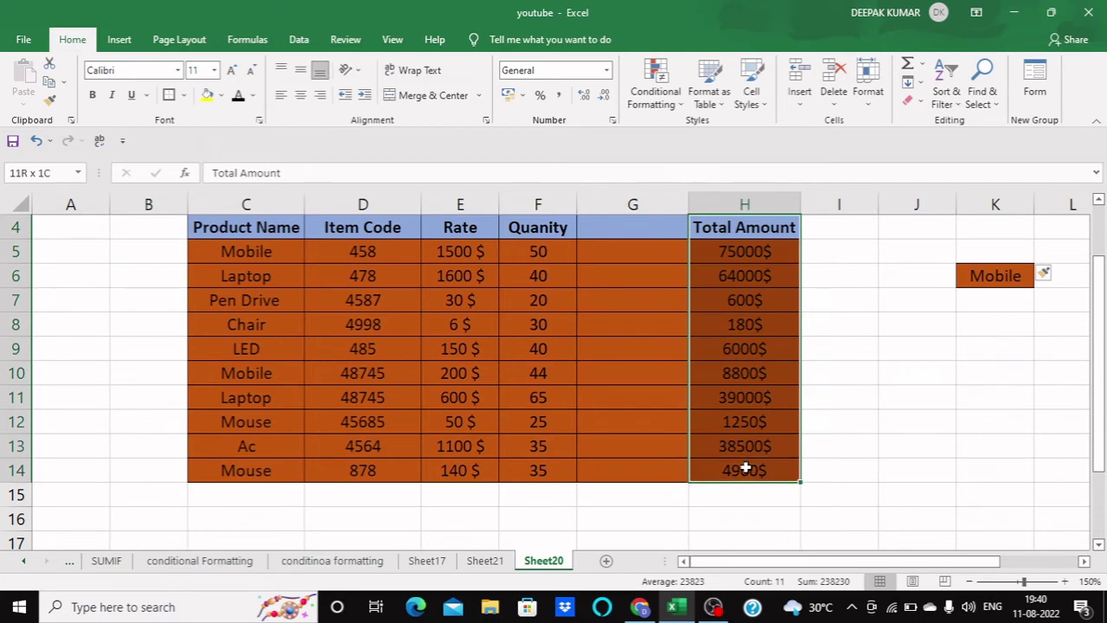
{"action": "left_click", "coordinate": [796, 103]}
{"action": "left_click", "coordinate": [836, 121]}
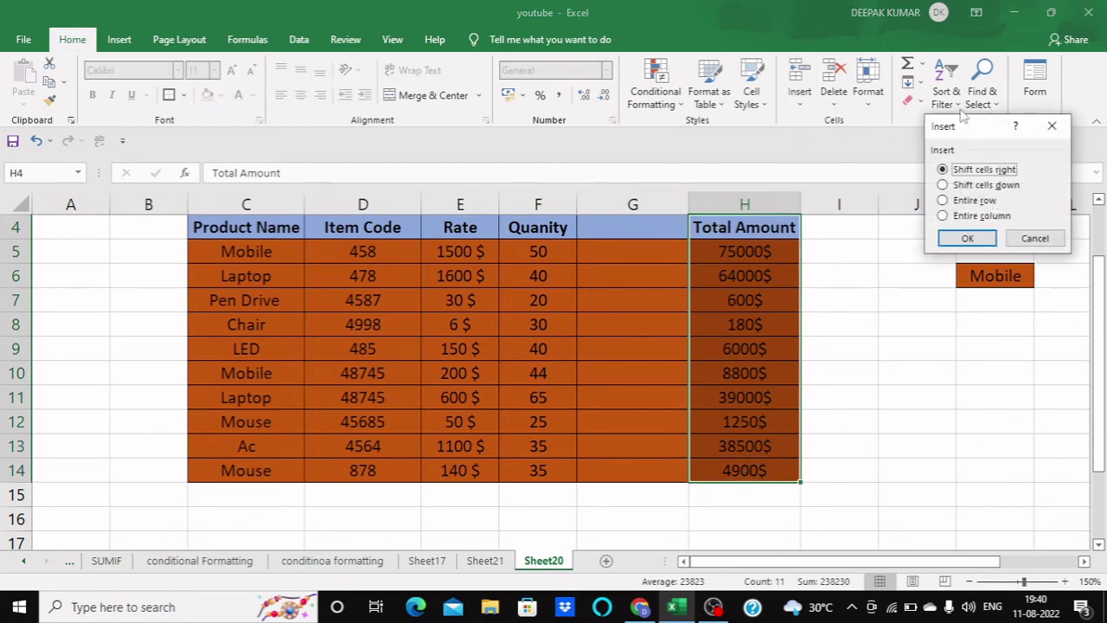
{"action": "left_click_drag", "start_coordinate": [965, 130], "coordinate": [949, 115]}
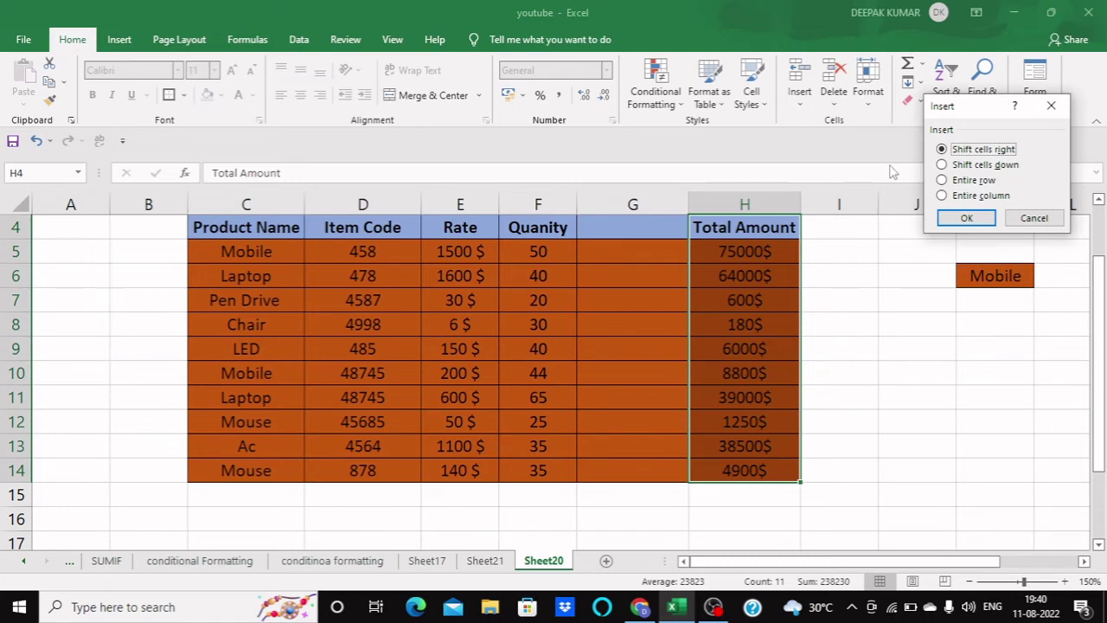
{"action": "left_click", "coordinate": [943, 165]}
{"action": "left_click", "coordinate": [962, 219]}
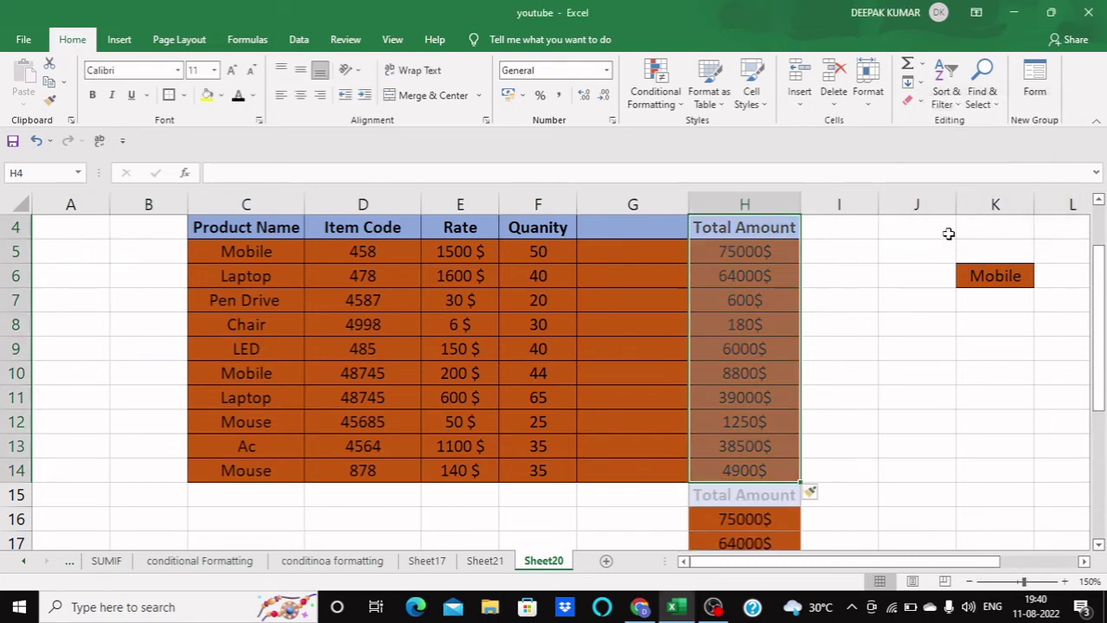
Examine where the Total Amount cells sit relative to the rest of the product table
{"action": "scroll", "coordinate": [926, 245], "scroll_direction": "down", "scroll_amount": 3}
{"action": "scroll", "coordinate": [926, 247], "scroll_direction": "up", "scroll_amount": 3}
{"action": "left_click", "coordinate": [828, 248]}
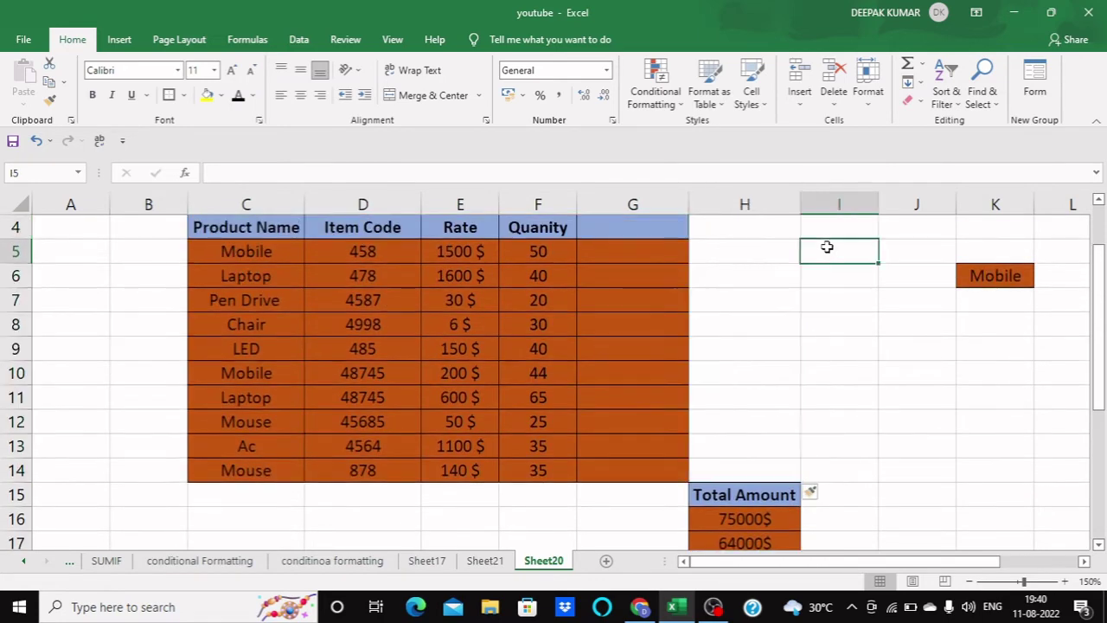
{"action": "scroll", "coordinate": [767, 256], "scroll_direction": "up", "scroll_amount": 1}
{"action": "scroll", "coordinate": [767, 256], "scroll_direction": "down", "scroll_amount": 4}
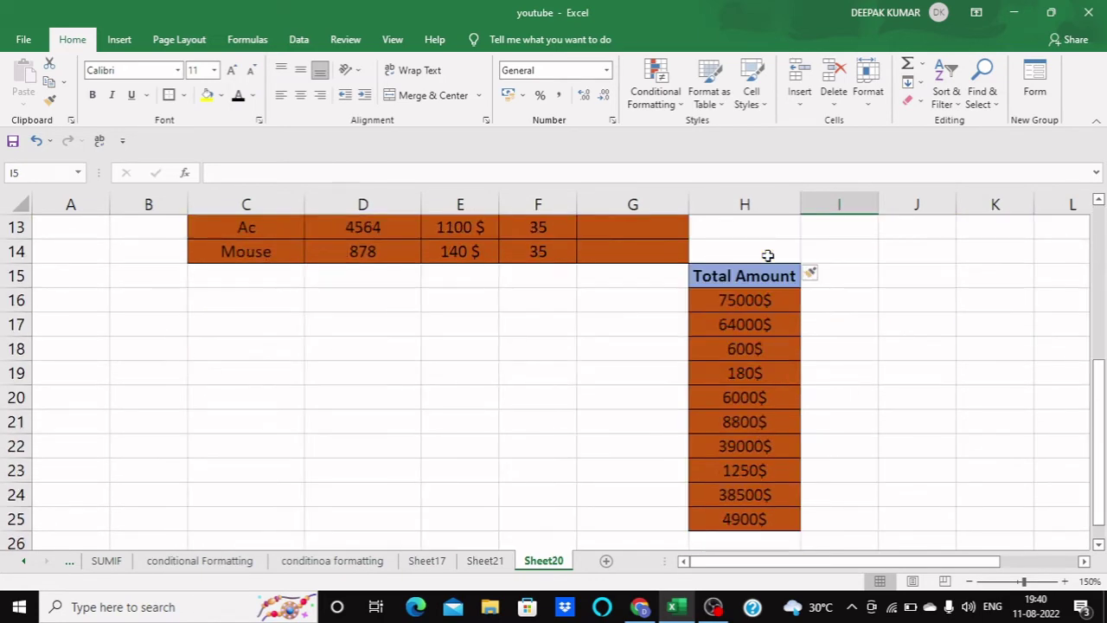
{"action": "scroll", "coordinate": [767, 257], "scroll_direction": "up", "scroll_amount": 4}
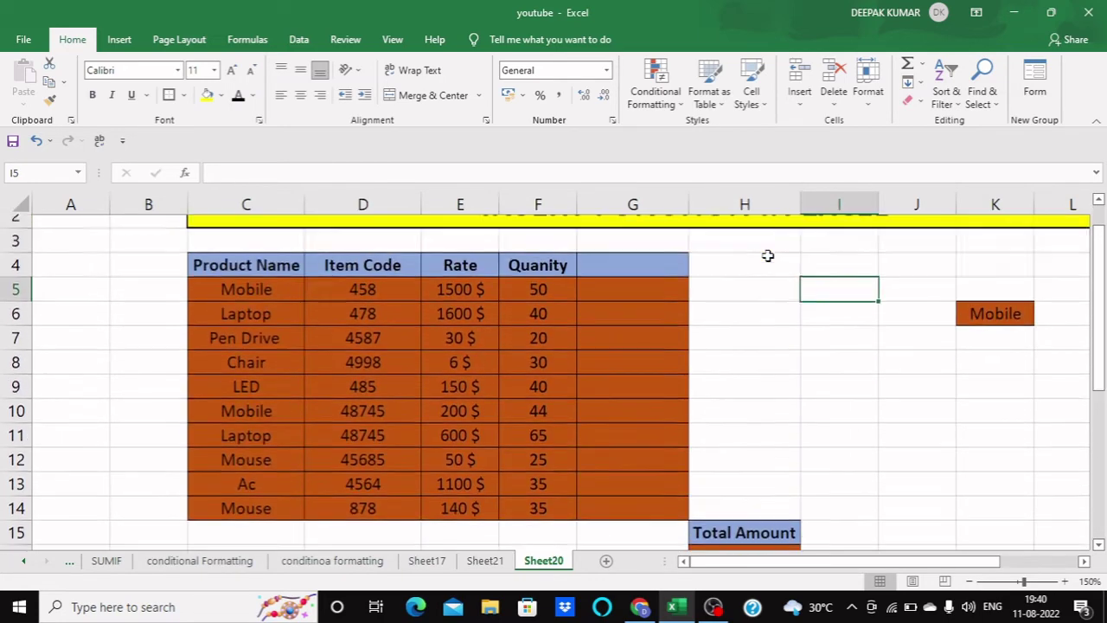
{"action": "left_click", "coordinate": [767, 256]}
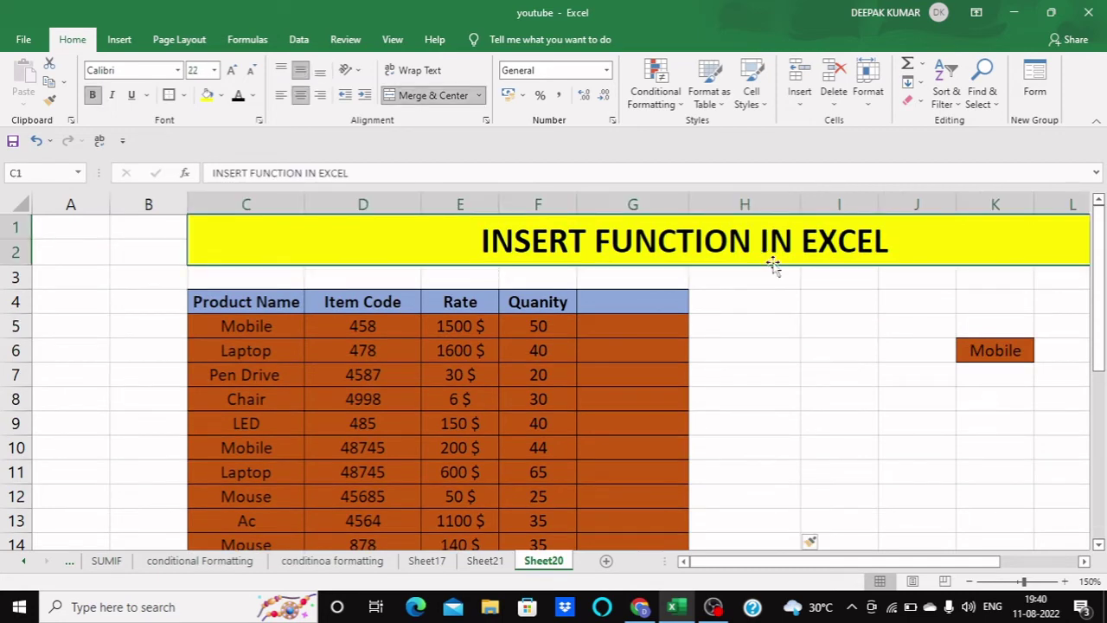
{"action": "left_click", "coordinate": [731, 373]}
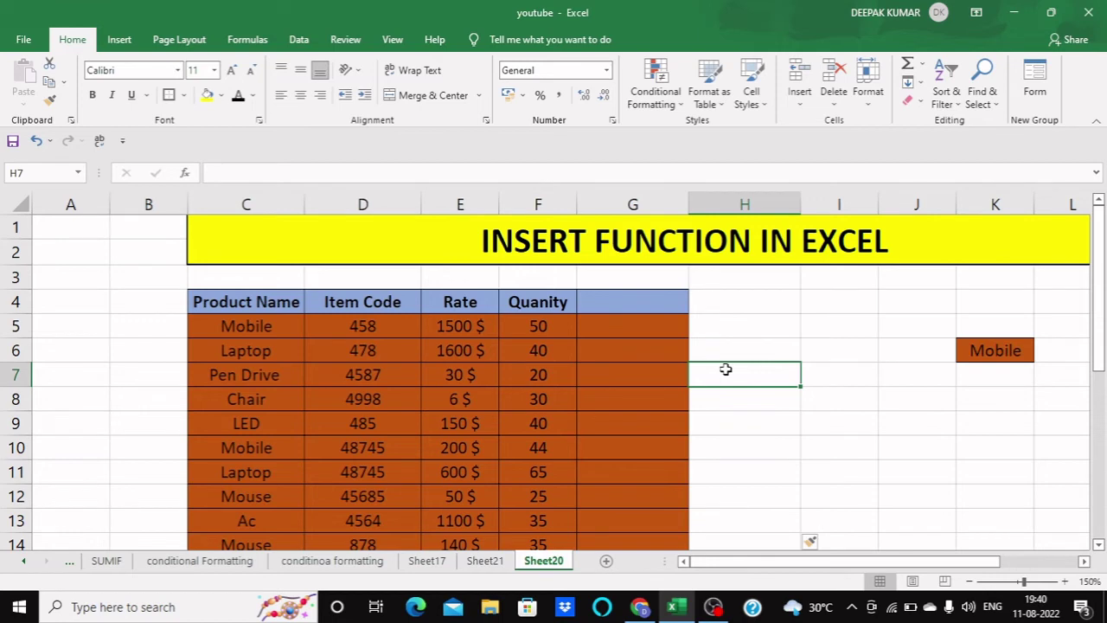
Undo the cell insertions at H4:H14, K5 and G4:G14 together with the column H width change
{"action": "key", "text": "ctrl+z"}
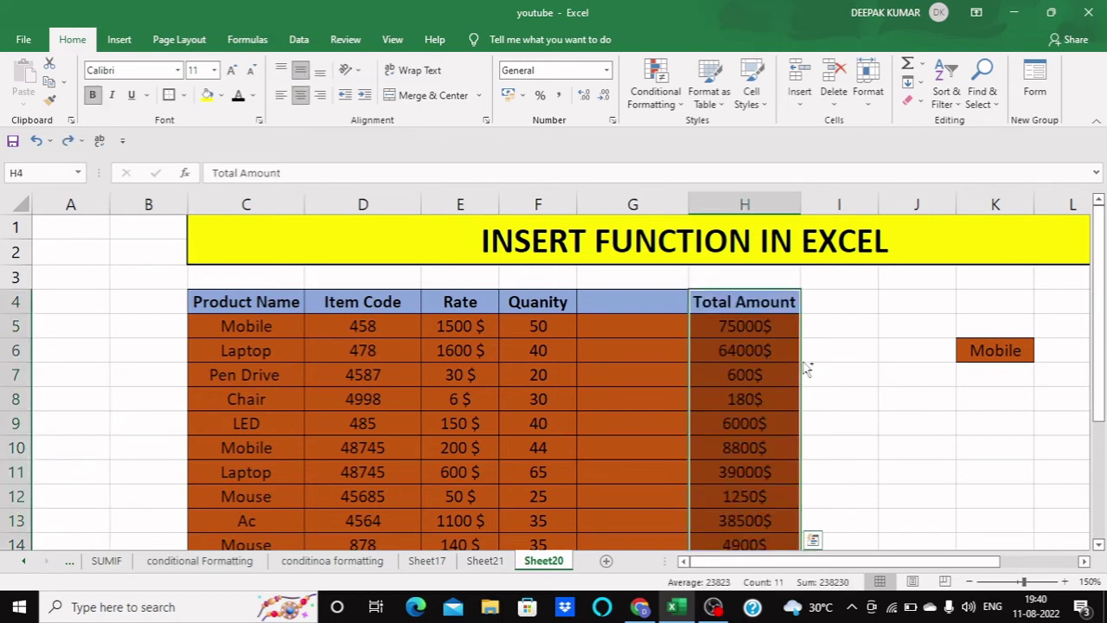
{"action": "key", "text": "ctrl+z"}
{"action": "left_click", "coordinate": [848, 367]}
{"action": "key", "text": "ctrl+z"}
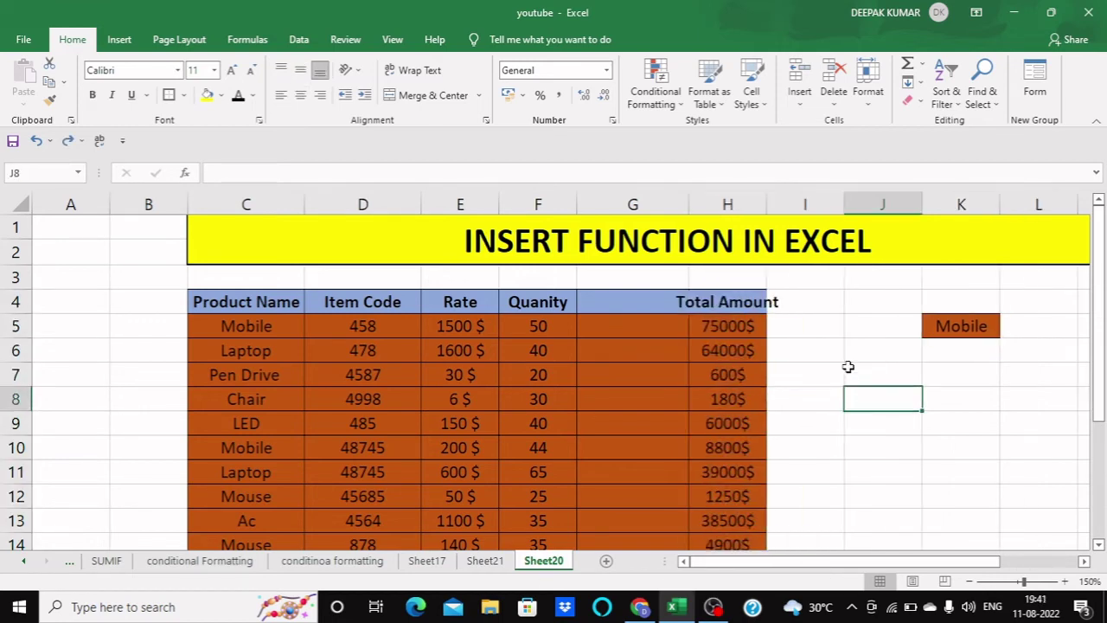
{"action": "key", "text": "ctrl+z"}
{"action": "key", "text": "ctrl+z"}
Insert an entire column at cell H7, directly after the Total Amount column
{"action": "left_click", "coordinate": [739, 372]}
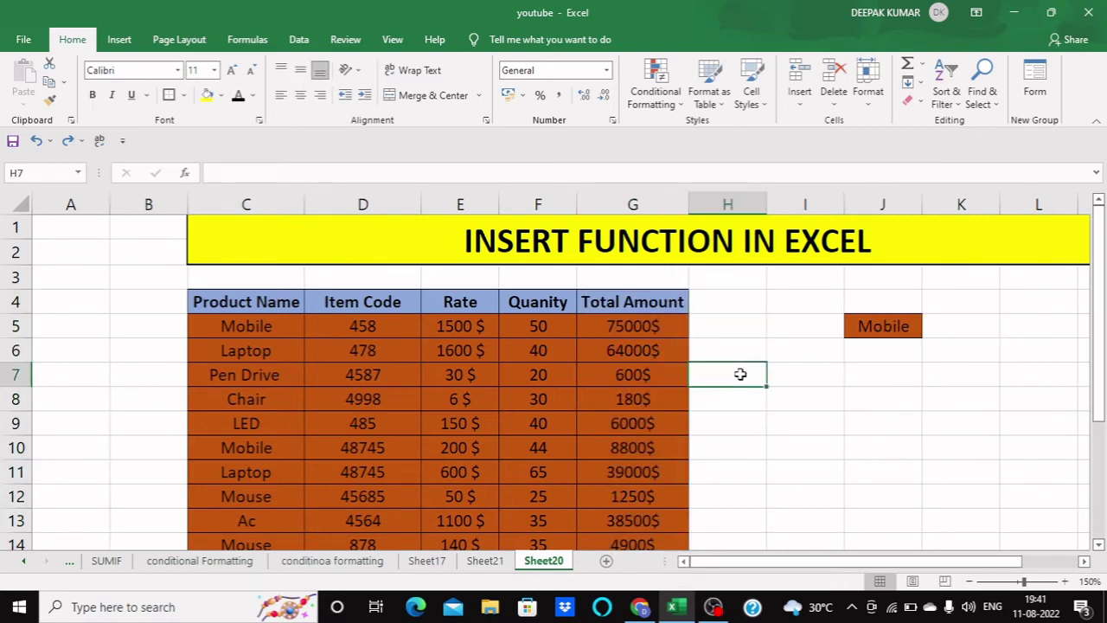
{"action": "left_click", "coordinate": [800, 102]}
{"action": "left_click", "coordinate": [809, 125]}
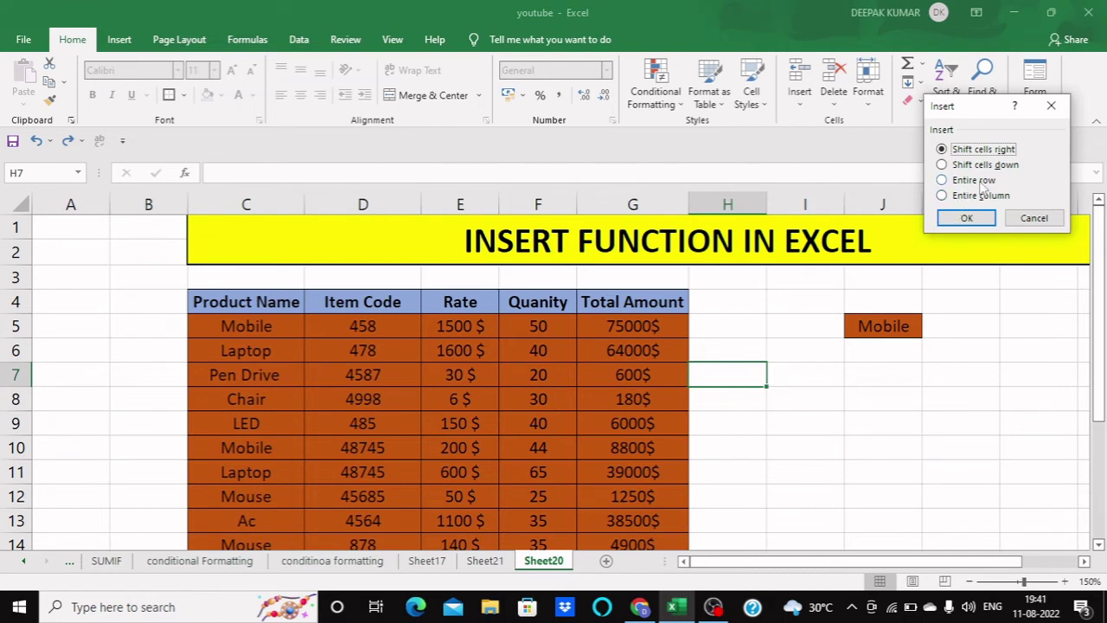
{"action": "left_click", "coordinate": [975, 180]}
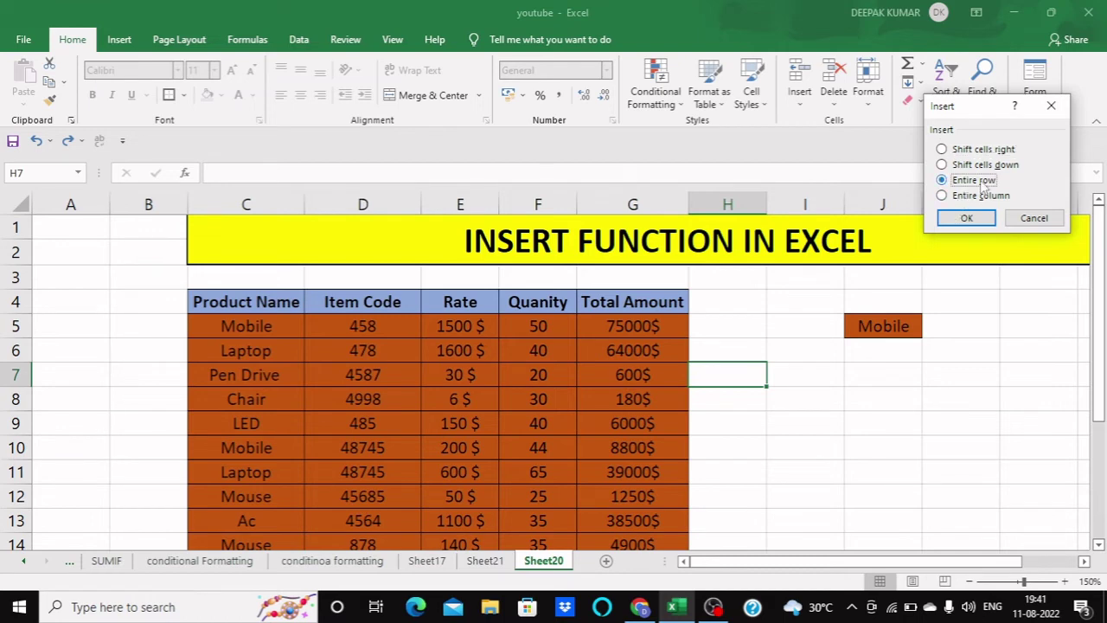
{"action": "left_click", "coordinate": [958, 196]}
{"action": "left_click", "coordinate": [965, 218]}
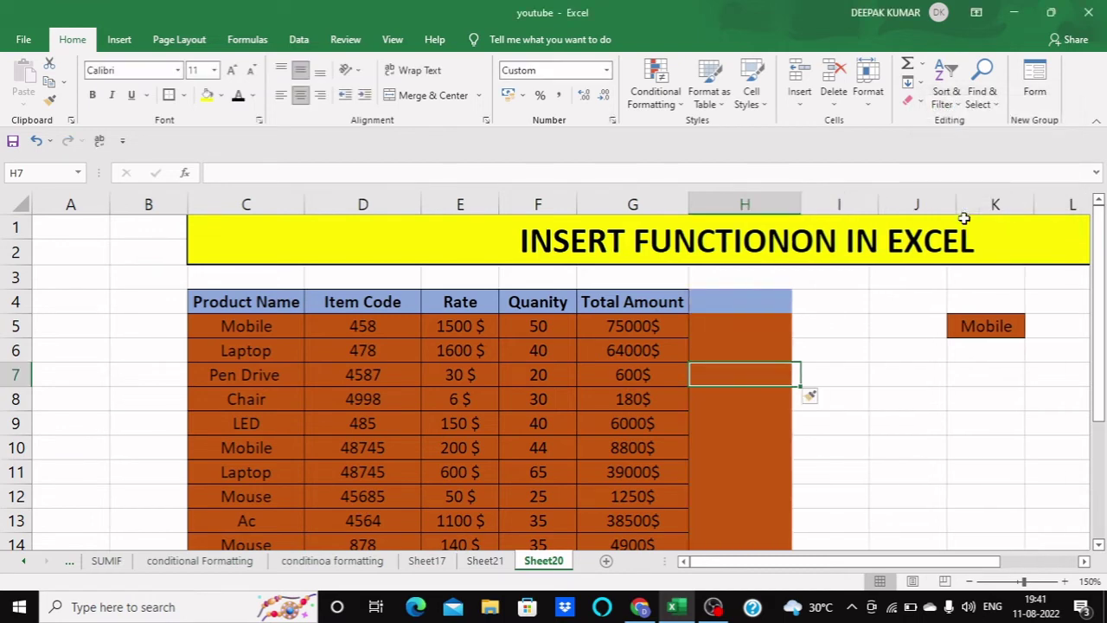
Examine the inserted column H and its formatting beside the Total Amount column
{"action": "left_click", "coordinate": [792, 350]}
{"action": "left_click", "coordinate": [761, 393]}
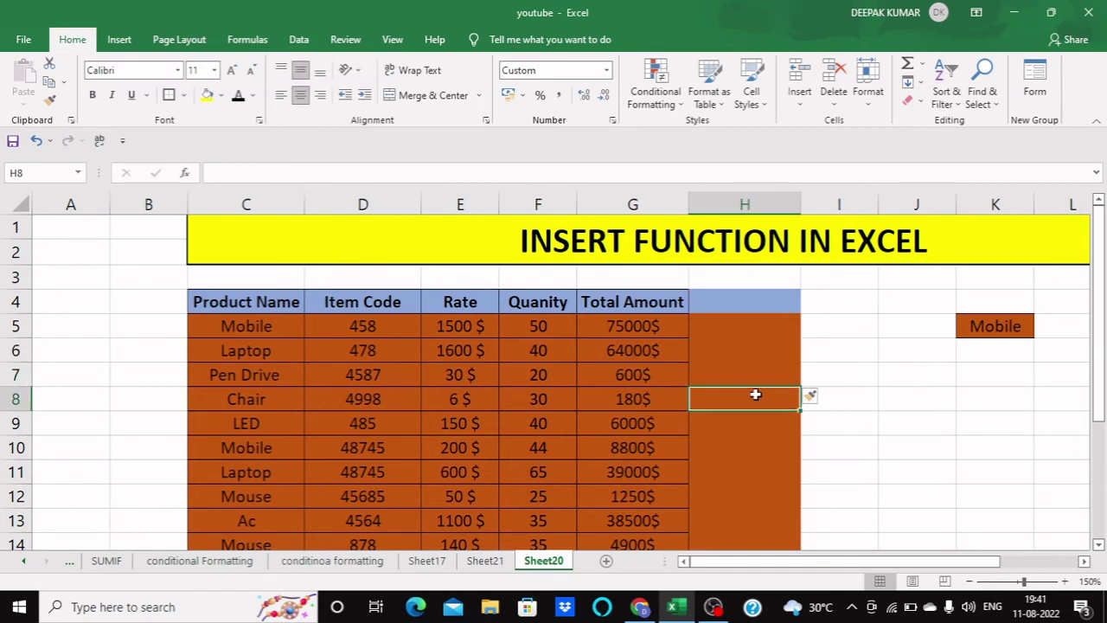
{"action": "left_click", "coordinate": [615, 350]}
{"action": "left_click", "coordinate": [752, 350]}
{"action": "left_click", "coordinate": [761, 301]}
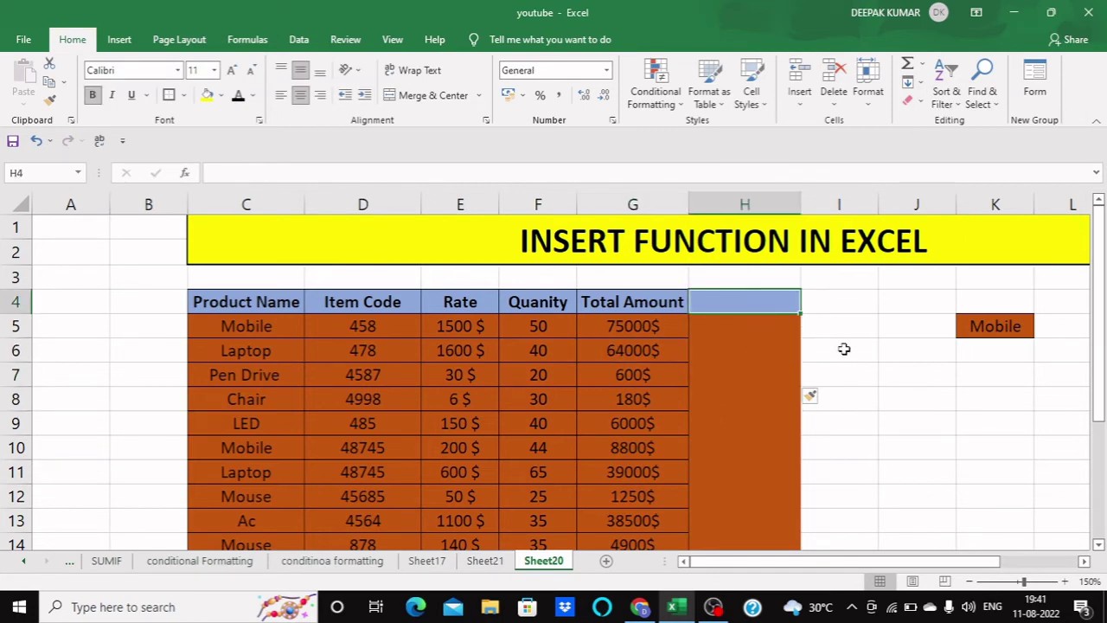
{"action": "left_click", "coordinate": [761, 361]}
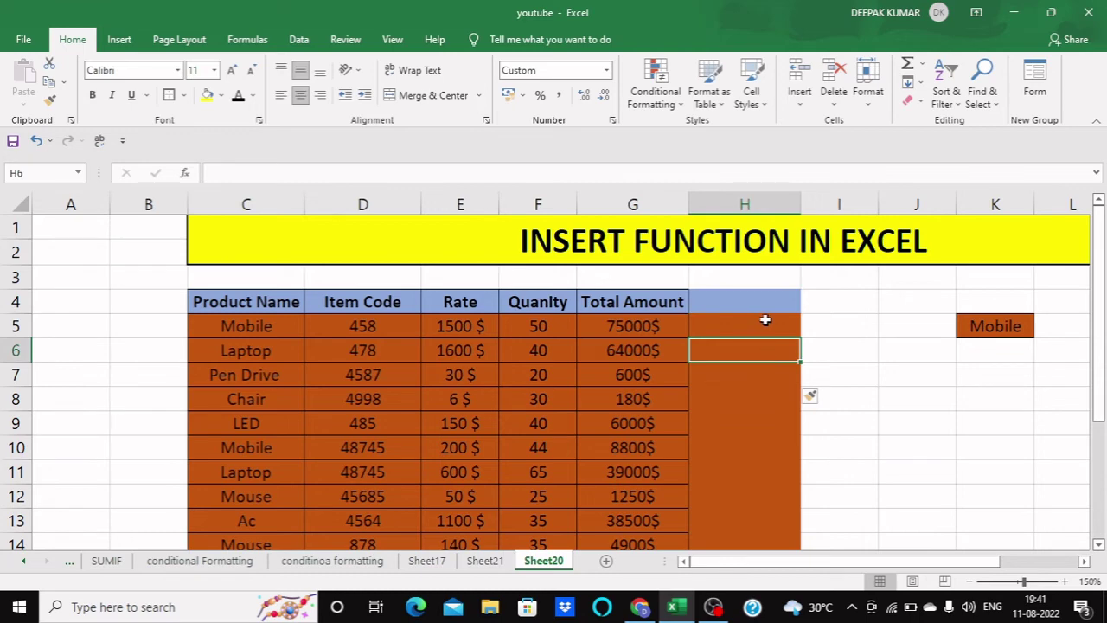
{"action": "left_click", "coordinate": [765, 325]}
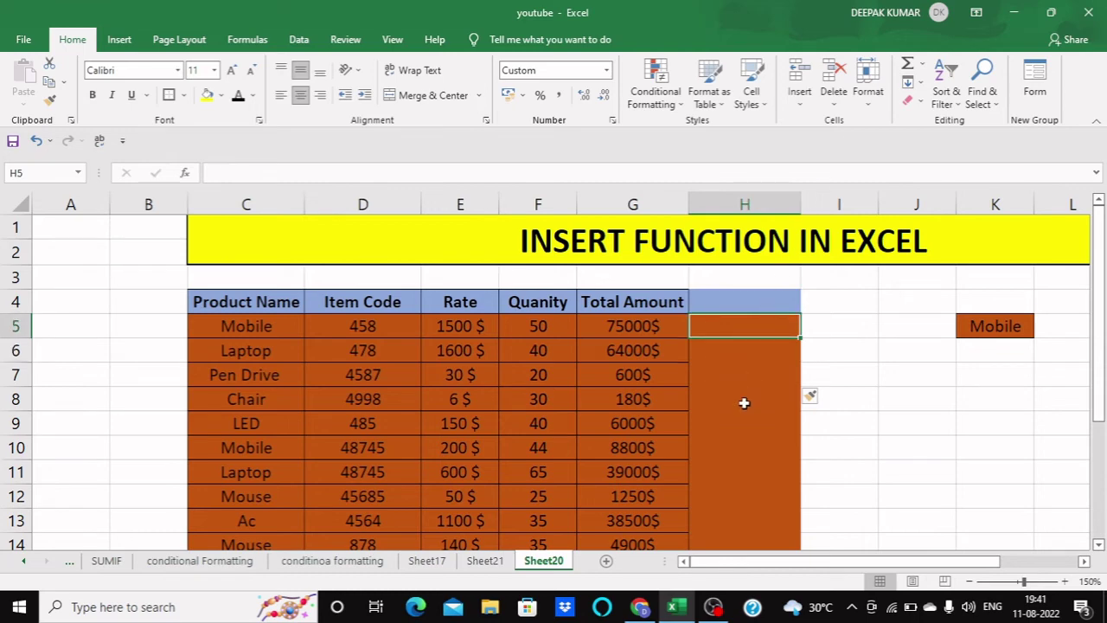
{"action": "scroll", "coordinate": [705, 379], "scroll_direction": "down", "scroll_amount": 2}
{"action": "scroll", "coordinate": [535, 370], "scroll_direction": "up", "scroll_amount": 2}
{"action": "left_click", "coordinate": [732, 448]}
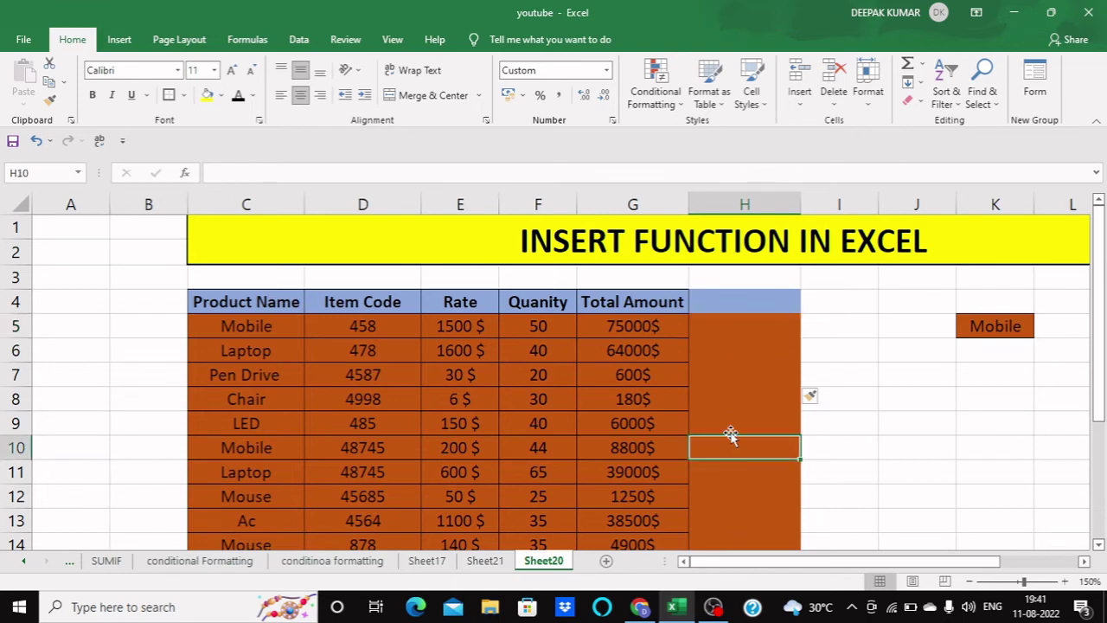
{"action": "left_click", "coordinate": [730, 372]}
{"action": "left_click", "coordinate": [631, 328]}
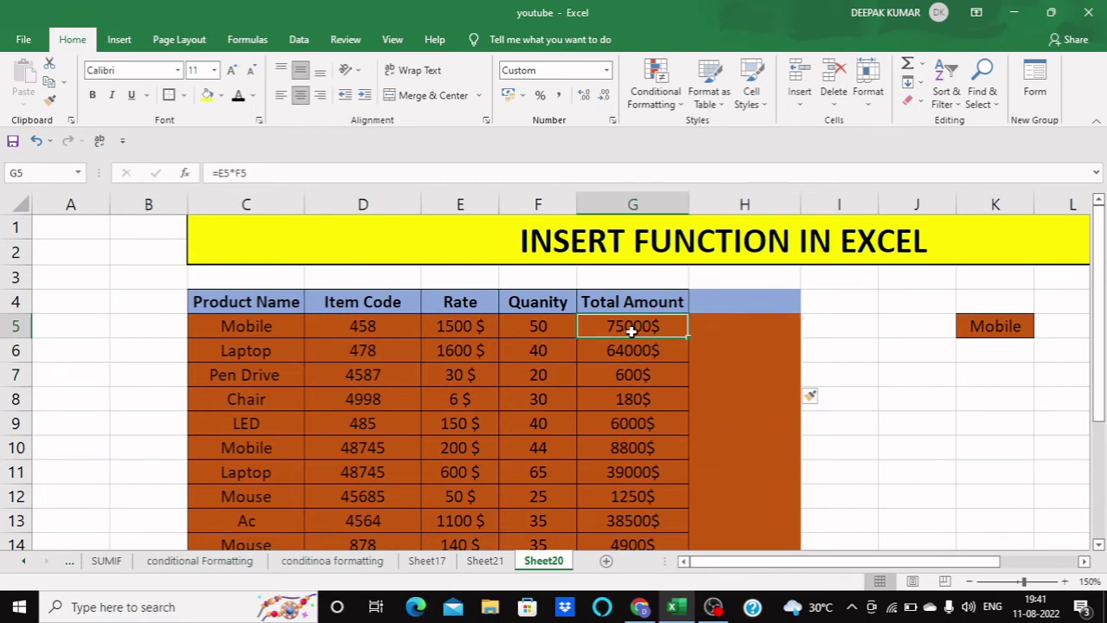
{"action": "left_click", "coordinate": [784, 308]}
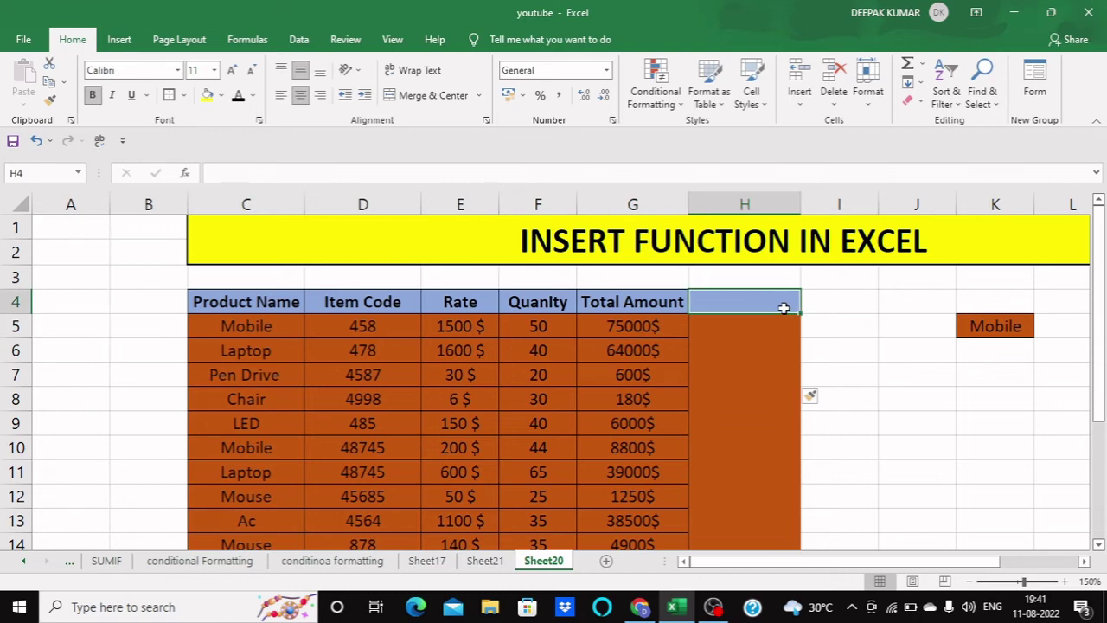
{"action": "left_click", "coordinate": [800, 95]}
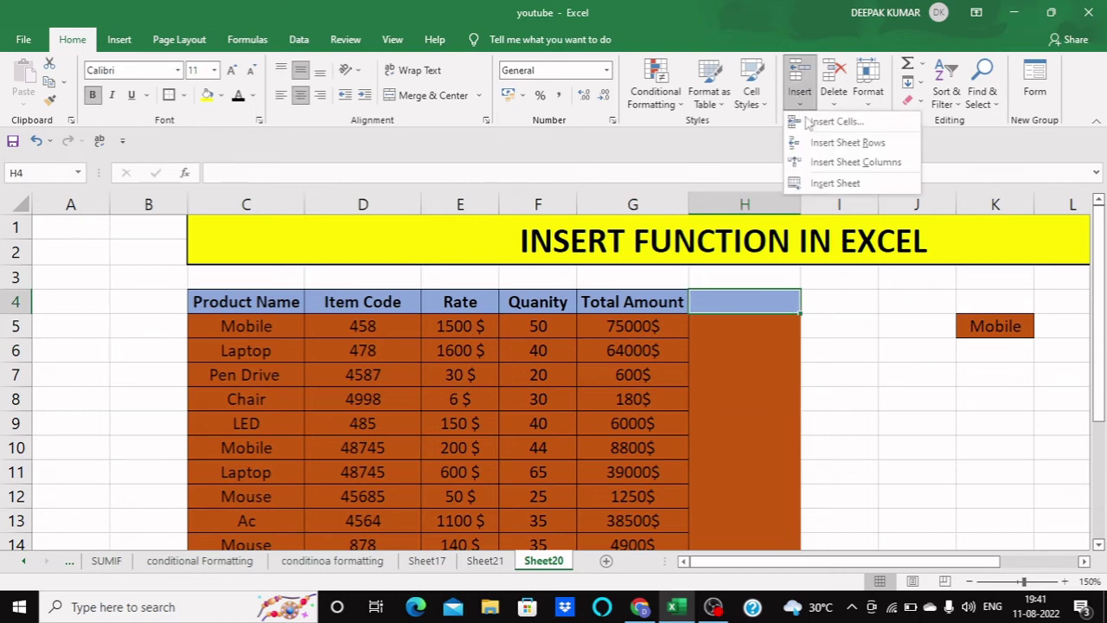
{"action": "left_click", "coordinate": [852, 122]}
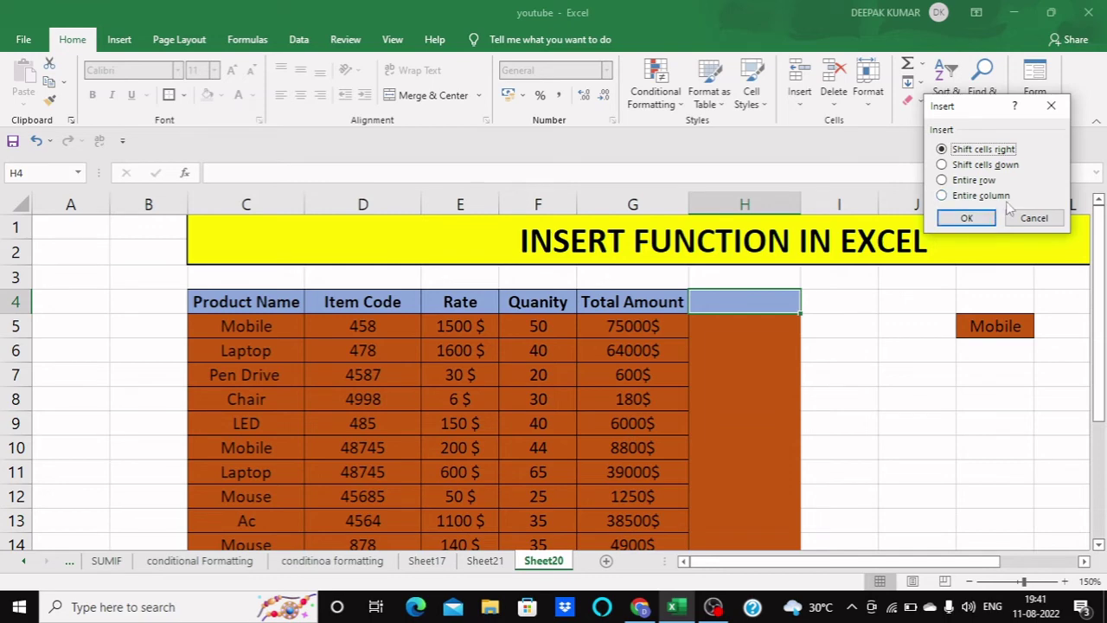
{"action": "left_click", "coordinate": [1035, 217]}
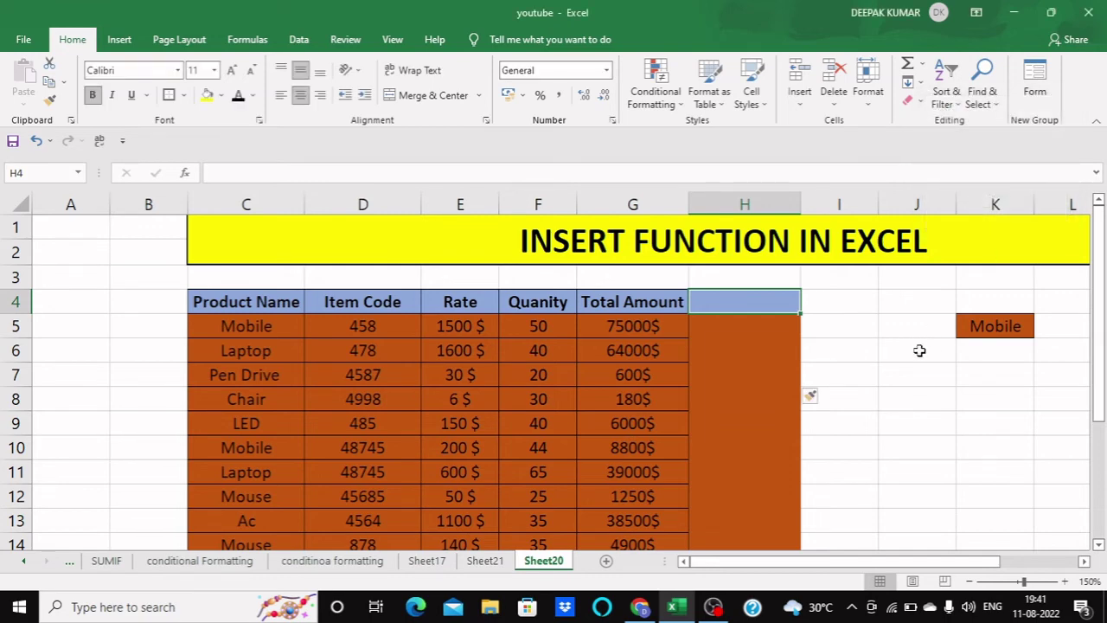
Undo the insertion of the entire column H and redo it
{"action": "left_click", "coordinate": [918, 350]}
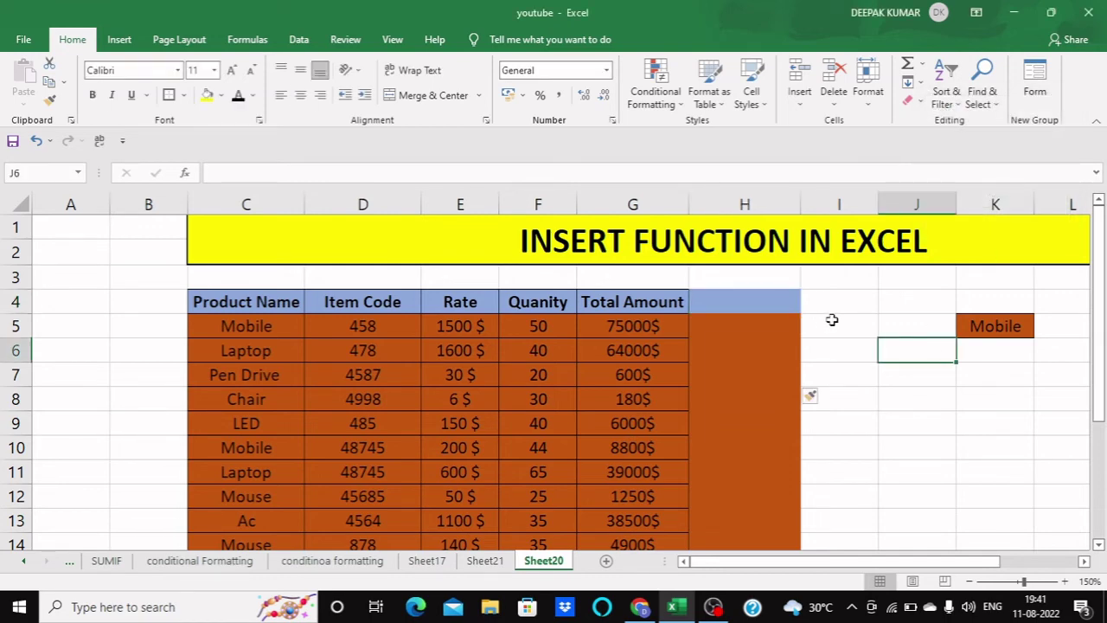
{"action": "key", "text": "ctrl+z"}
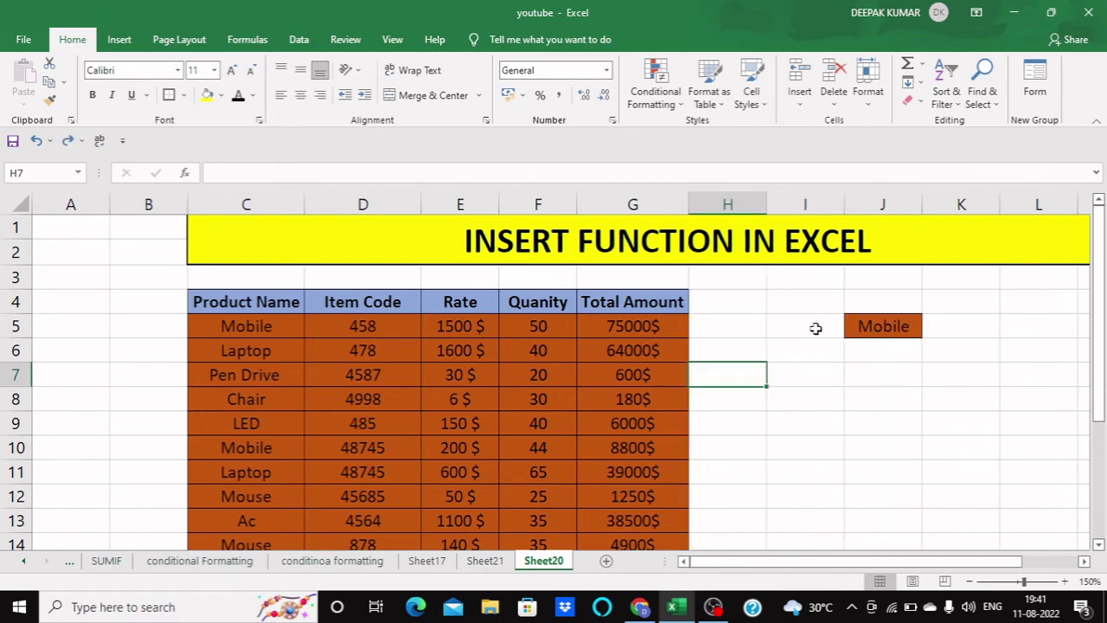
{"action": "left_click", "coordinate": [851, 325]}
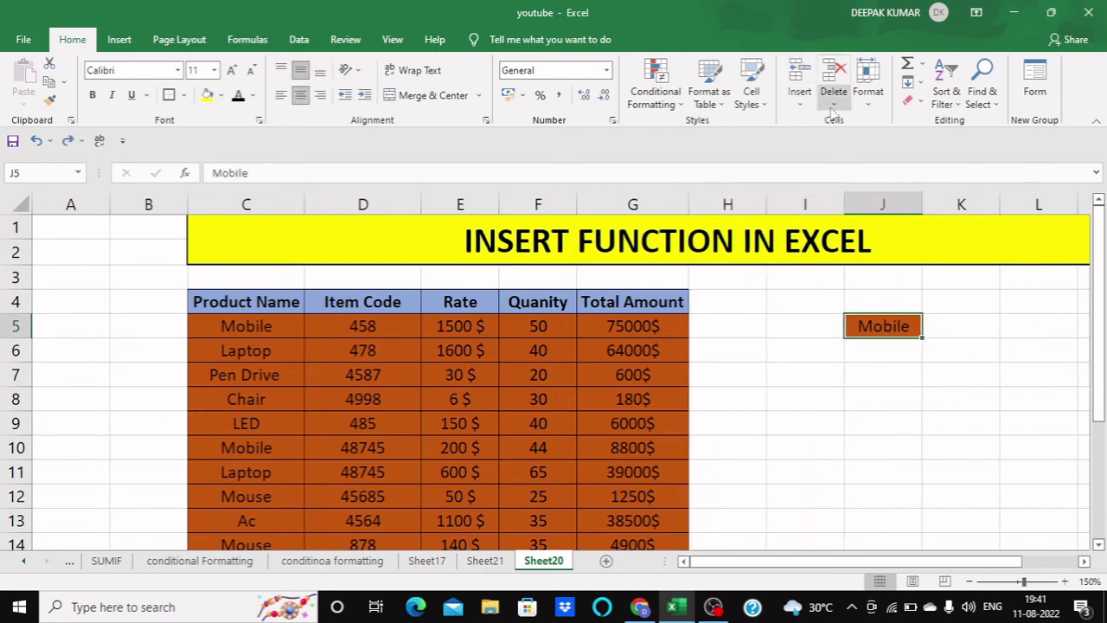
{"action": "left_click", "coordinate": [772, 333]}
{"action": "key", "text": "ctrl+z"}
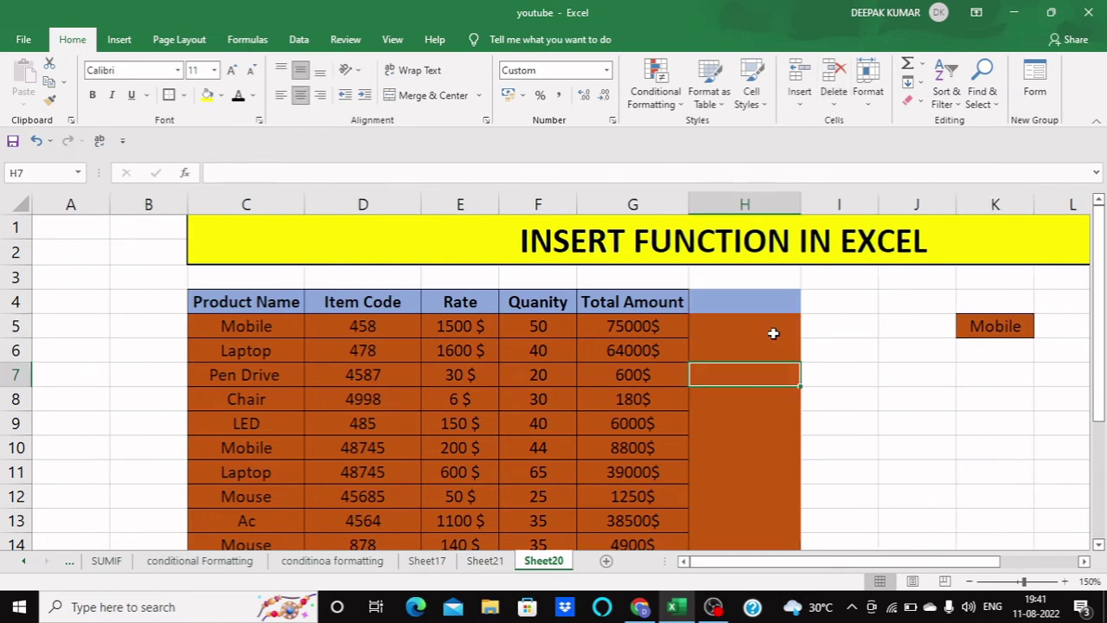
Delete the empty sheet column I using cell I4
{"action": "left_click", "coordinate": [826, 309]}
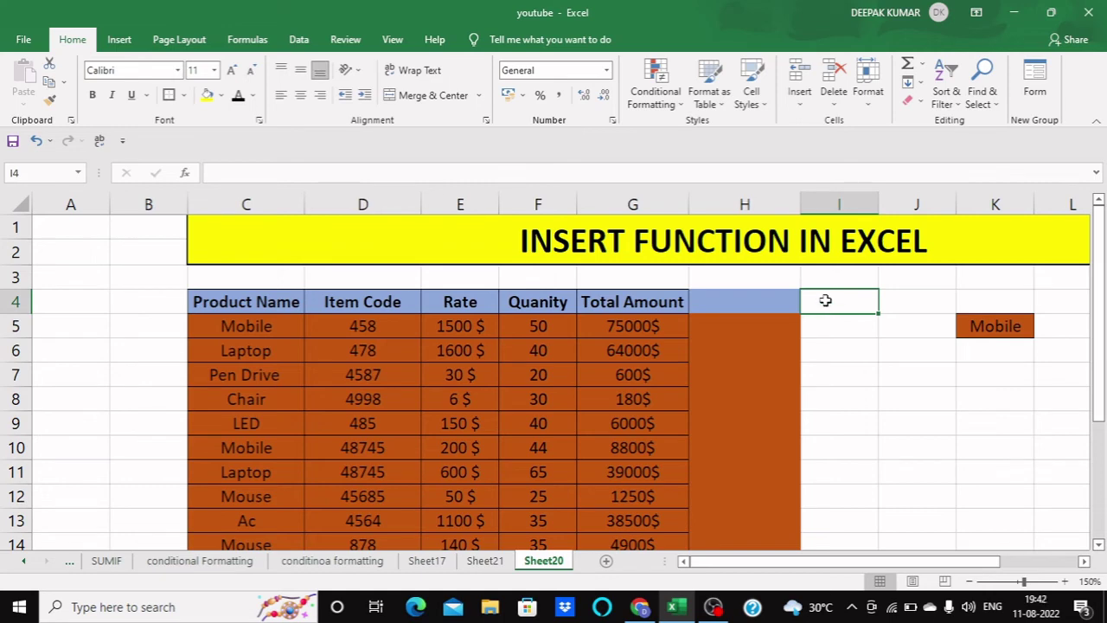
{"action": "left_click", "coordinate": [838, 104]}
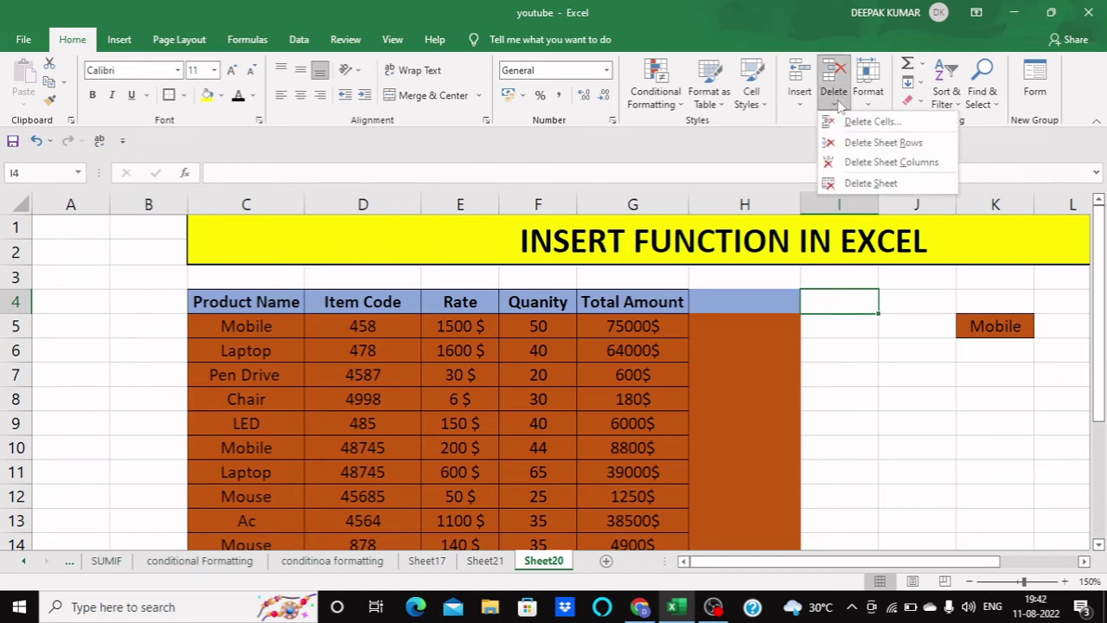
{"action": "left_click", "coordinate": [871, 162]}
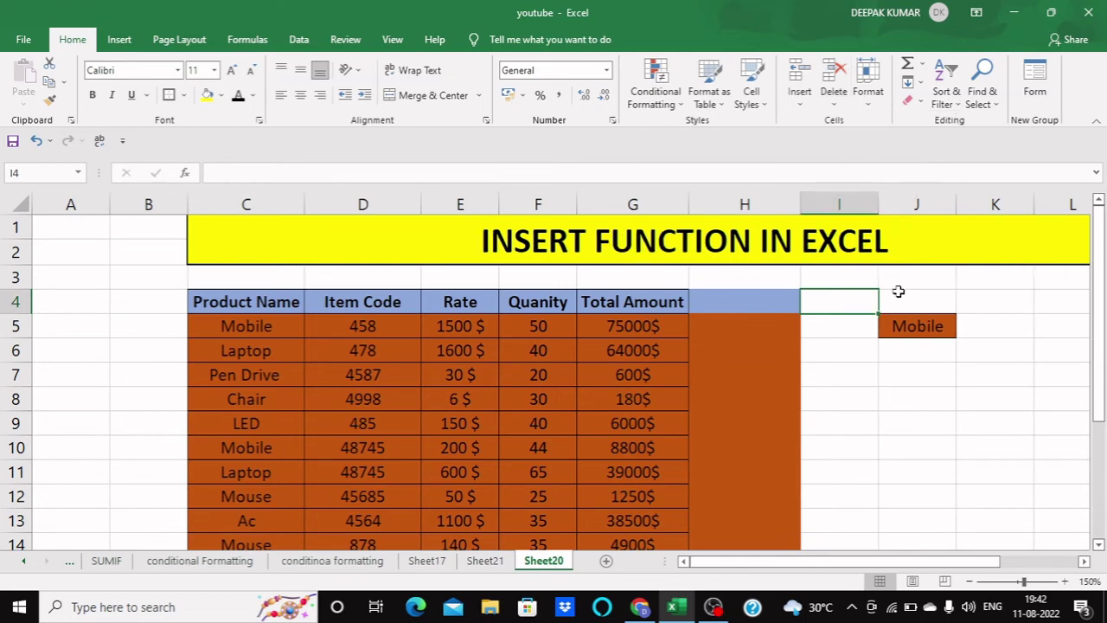
Delete the sheet column that holds the Total Amount values, using its header cell G4
{"action": "left_click", "coordinate": [754, 303]}
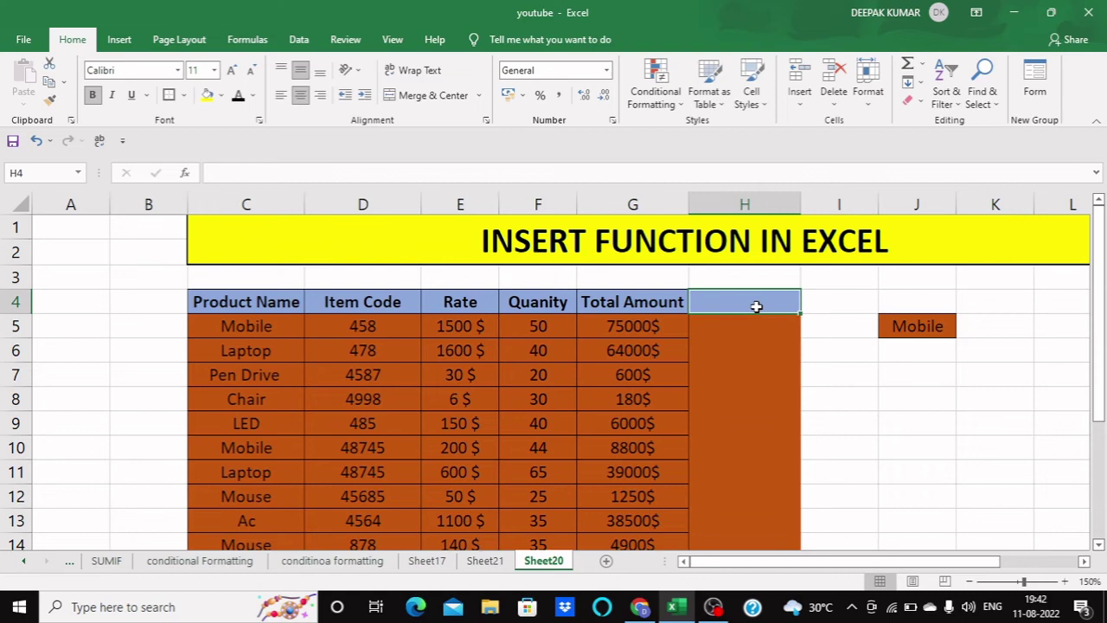
{"action": "left_click", "coordinate": [655, 304]}
{"action": "scroll", "coordinate": [654, 303], "scroll_direction": "down", "scroll_amount": 1}
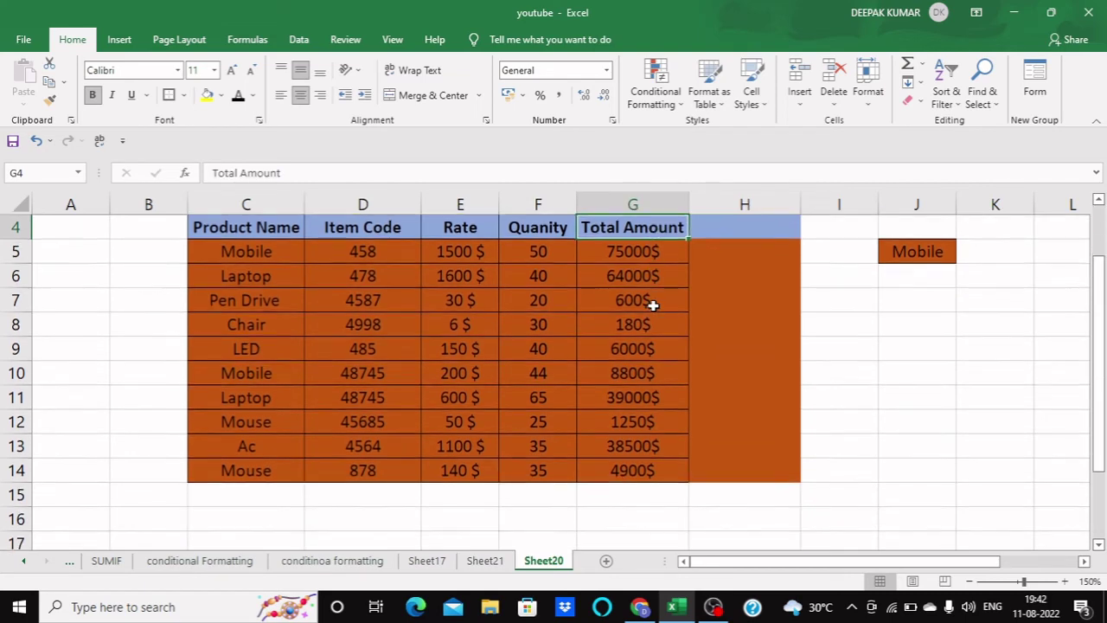
{"action": "scroll", "coordinate": [653, 303], "scroll_direction": "up", "scroll_amount": 1}
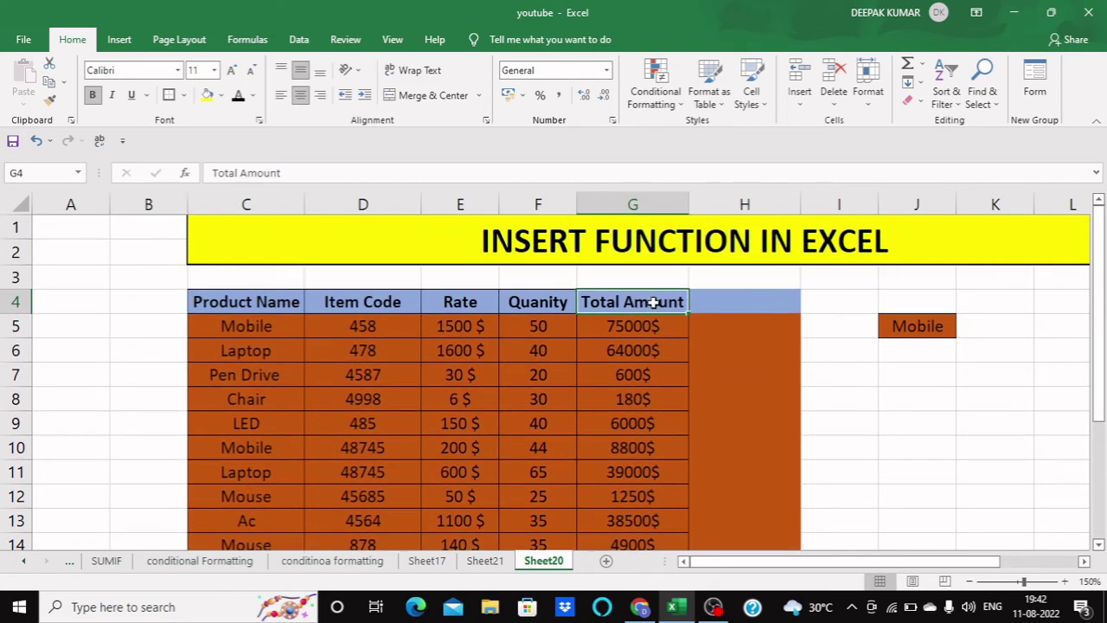
{"action": "left_click", "coordinate": [833, 102]}
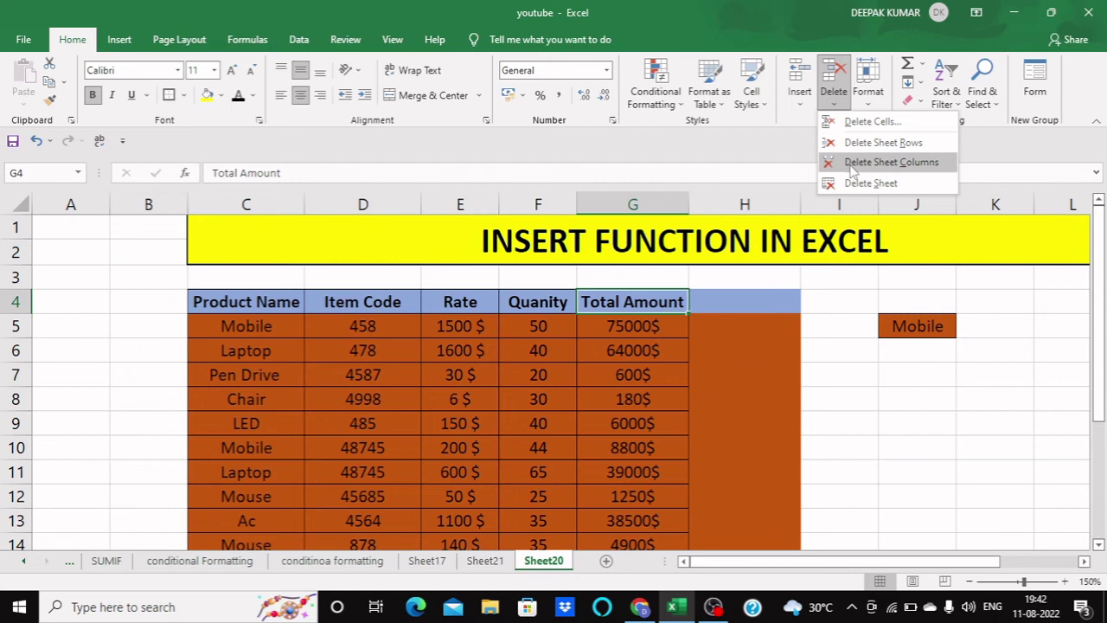
{"action": "left_click", "coordinate": [891, 162]}
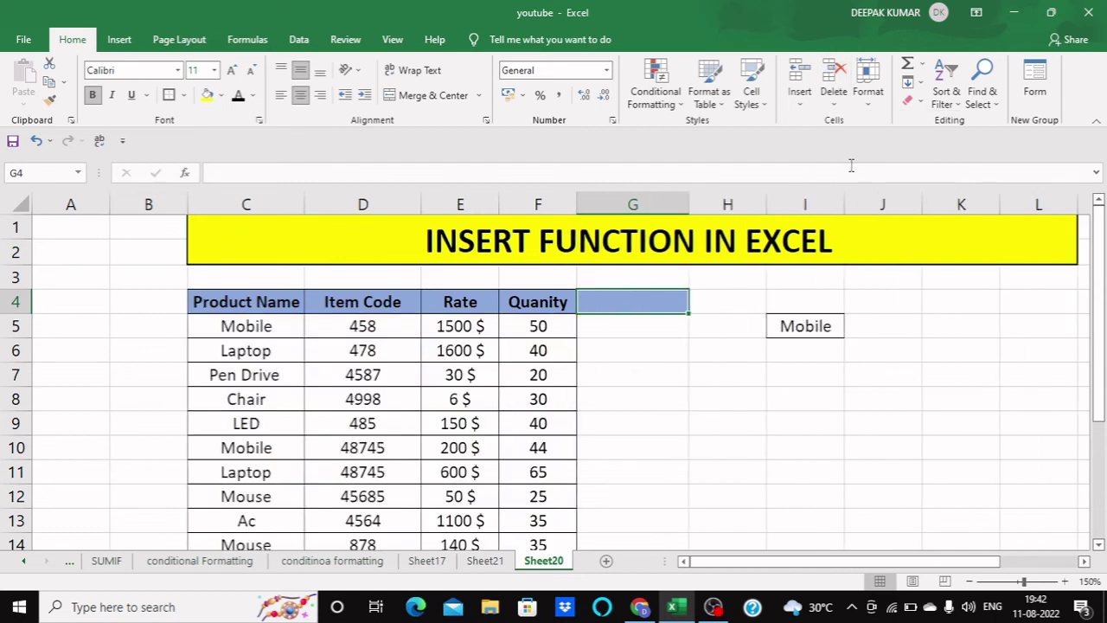
Examine the remaining product table columns and the blank column G beside Quanity
{"action": "scroll", "coordinate": [650, 303], "scroll_direction": "down", "scroll_amount": 1}
{"action": "scroll", "coordinate": [640, 317], "scroll_direction": "up", "scroll_amount": 1}
{"action": "left_click", "coordinate": [631, 332]}
{"action": "left_click", "coordinate": [632, 295]}
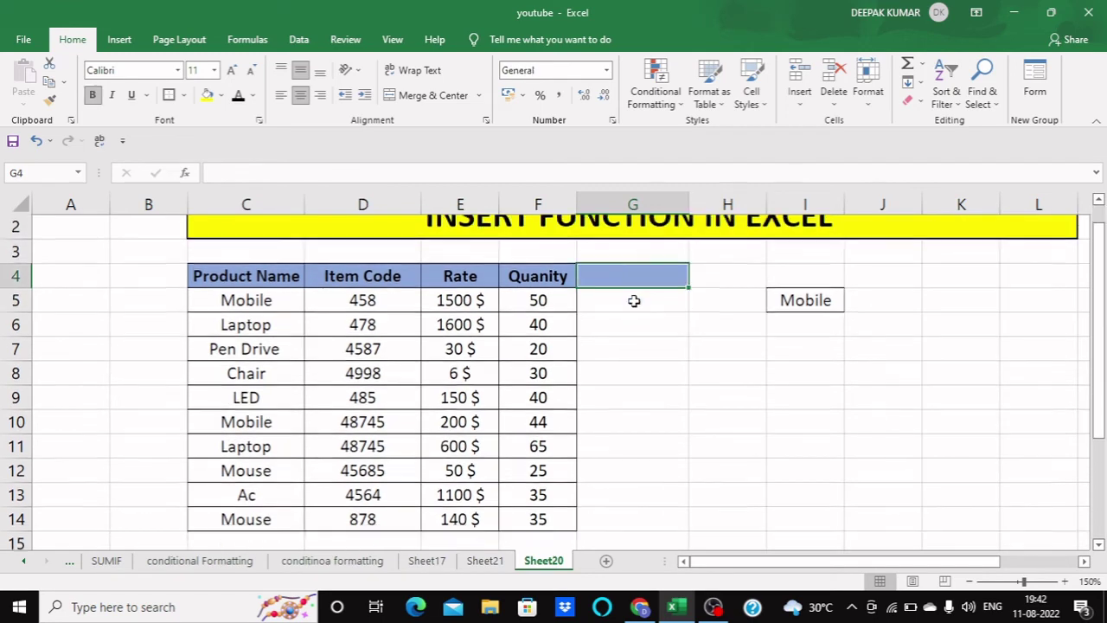
{"action": "scroll", "coordinate": [634, 298], "scroll_direction": "down", "scroll_amount": 1}
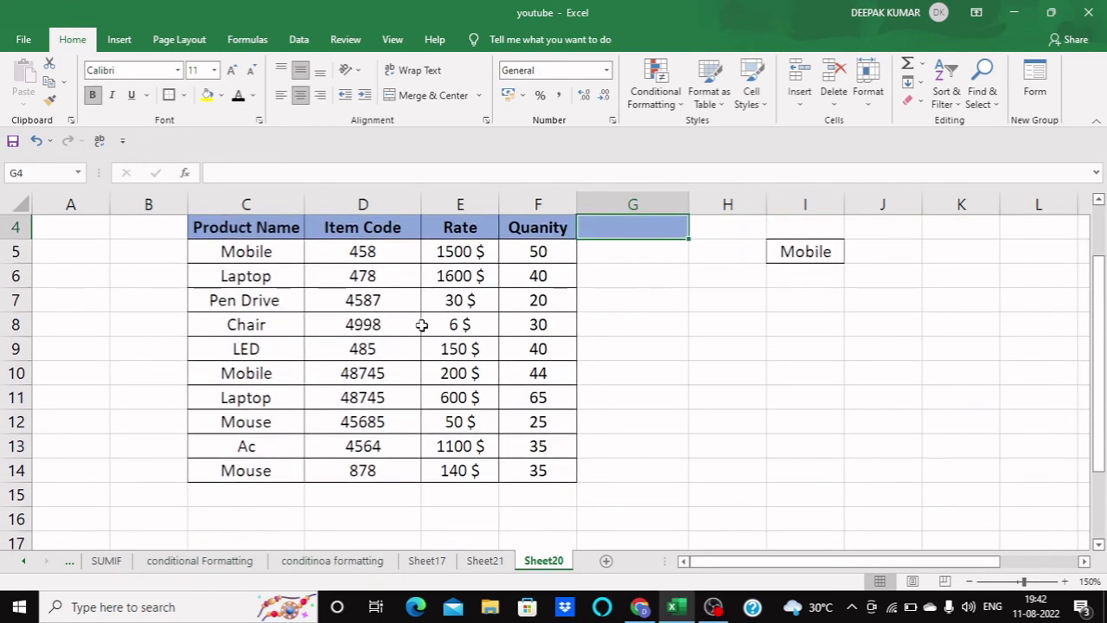
{"action": "scroll", "coordinate": [422, 325], "scroll_direction": "up", "scroll_amount": 1}
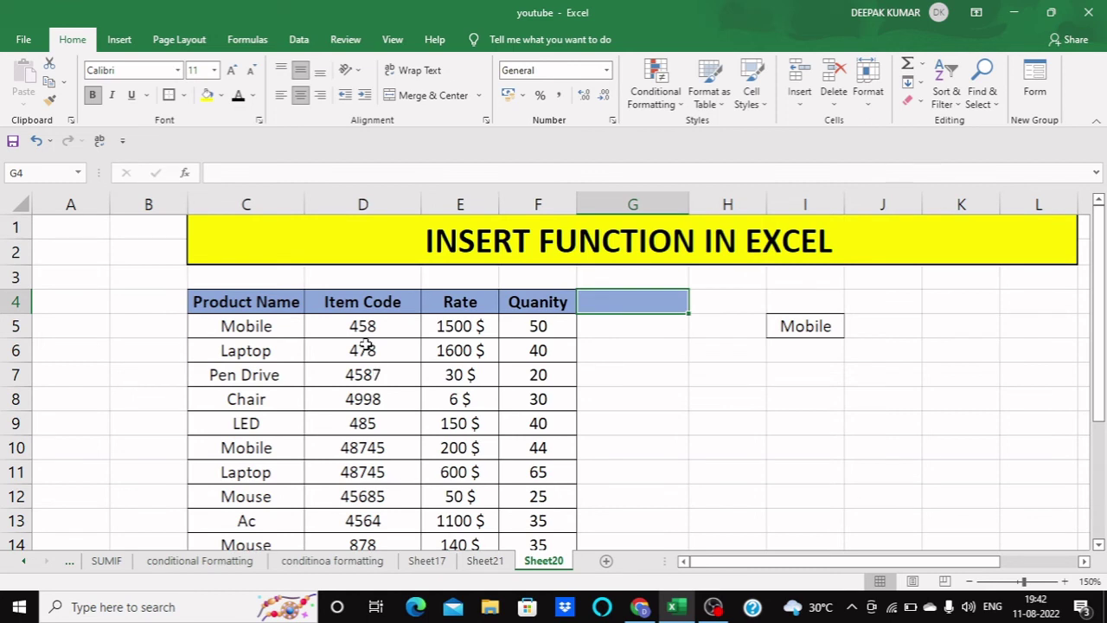
{"action": "left_click", "coordinate": [836, 102]}
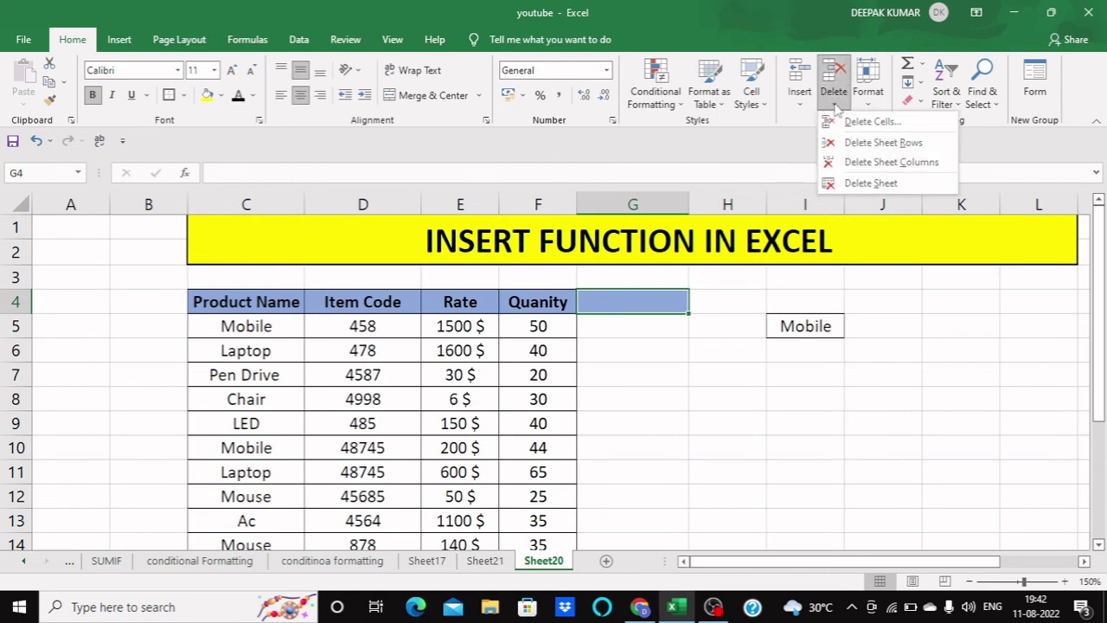
{"action": "left_click", "coordinate": [835, 104]}
{"action": "left_click", "coordinate": [684, 378]}
{"action": "scroll", "coordinate": [767, 398], "scroll_direction": "down", "scroll_amount": 1}
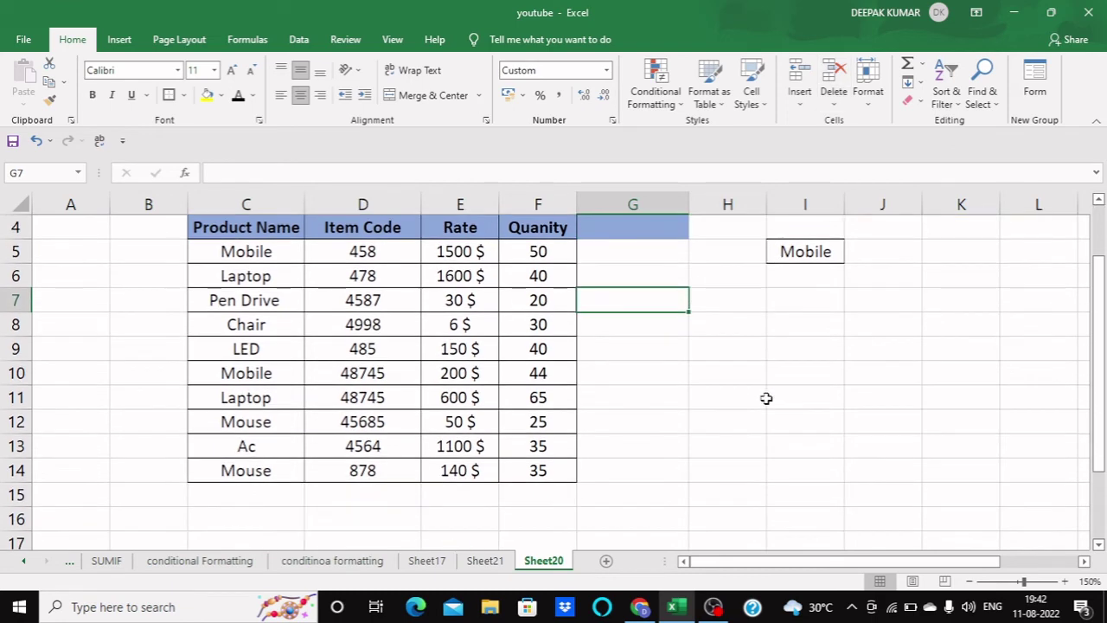
{"action": "scroll", "coordinate": [767, 398], "scroll_direction": "up", "scroll_amount": 1}
Delete the entire sheet row 5 using the separate Mobile cell I5
{"action": "left_click", "coordinate": [819, 326]}
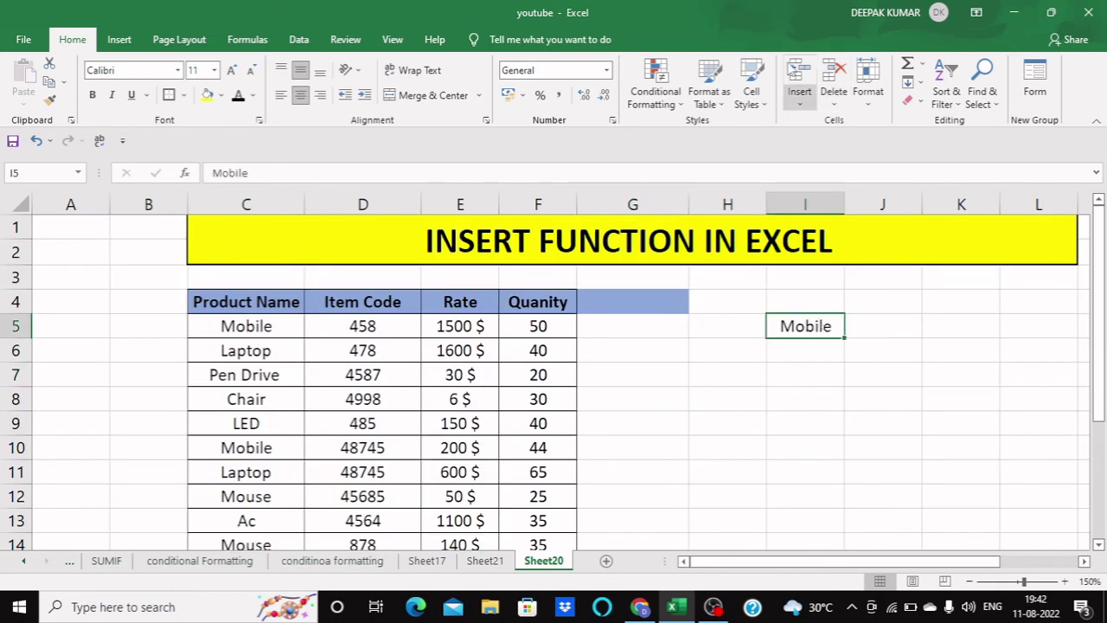
{"action": "left_click", "coordinate": [845, 103]}
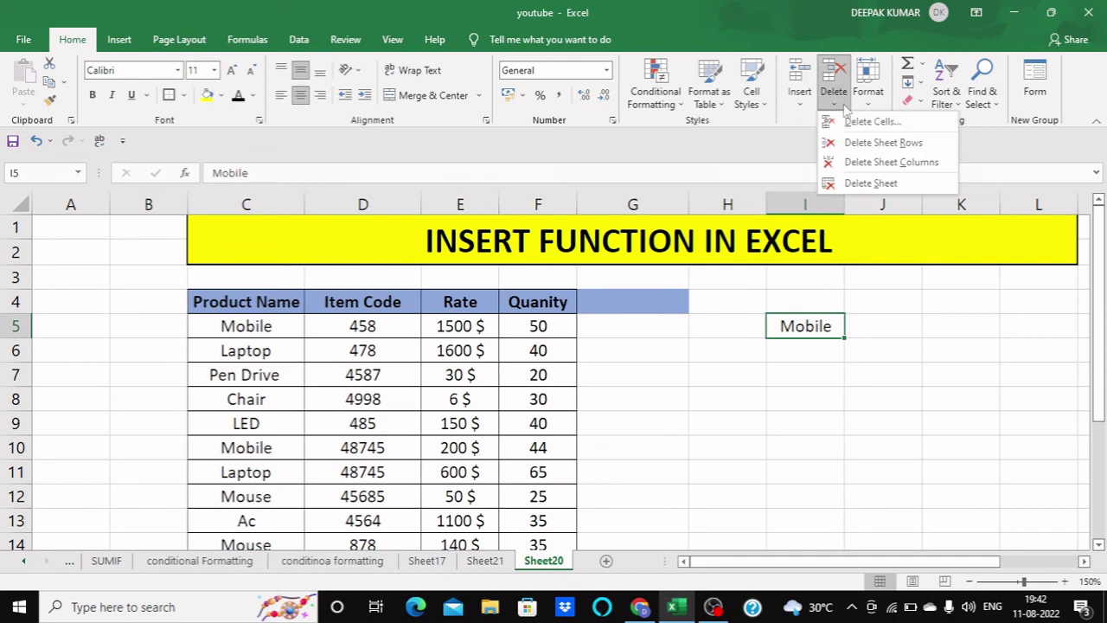
{"action": "left_click", "coordinate": [883, 143]}
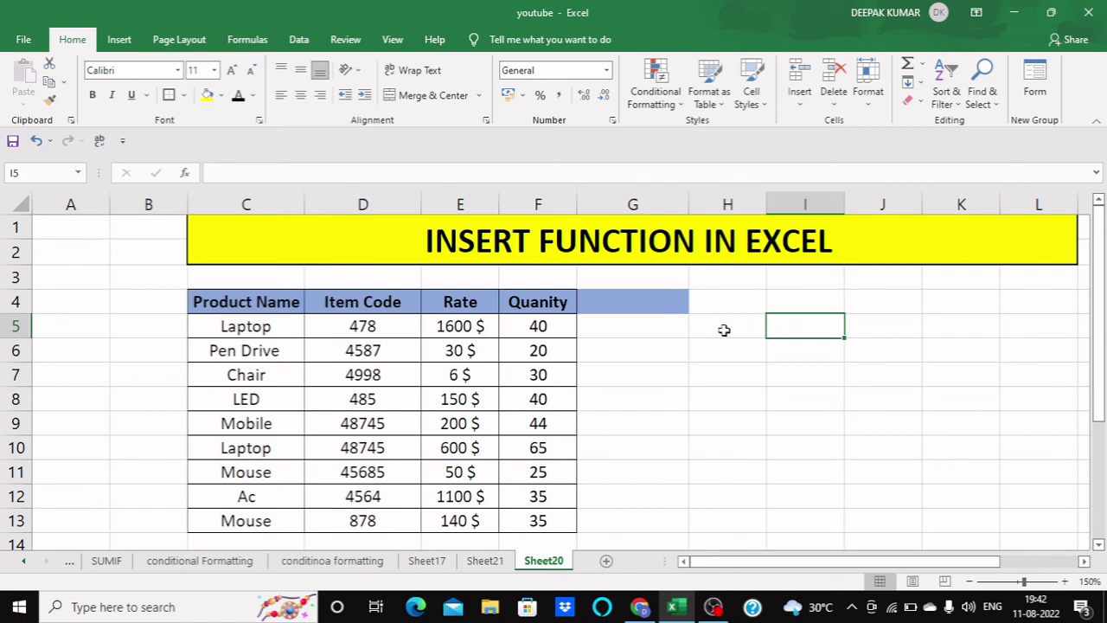
Delete the blank worksheet Sheet21 from the workbook
{"action": "left_click", "coordinate": [832, 102]}
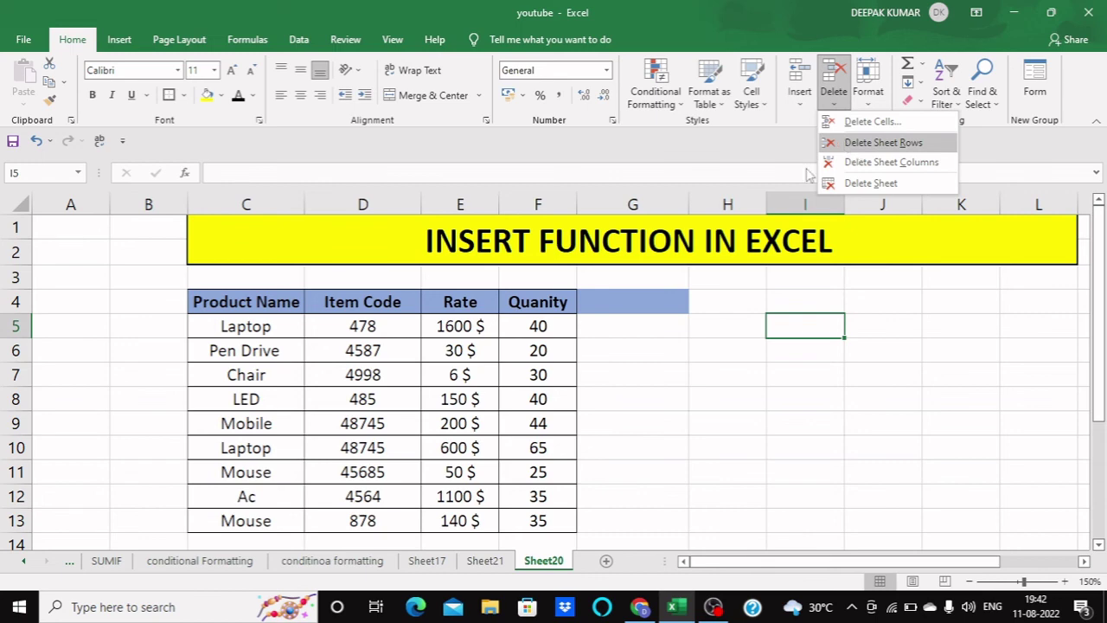
{"action": "left_click", "coordinate": [490, 567]}
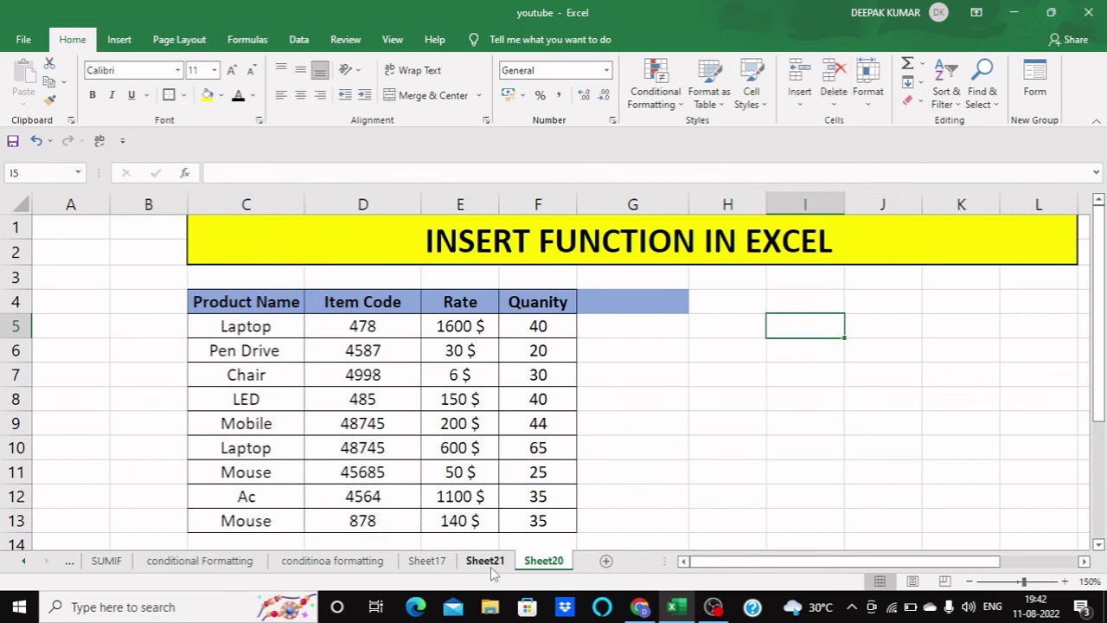
{"action": "left_click", "coordinate": [489, 562]}
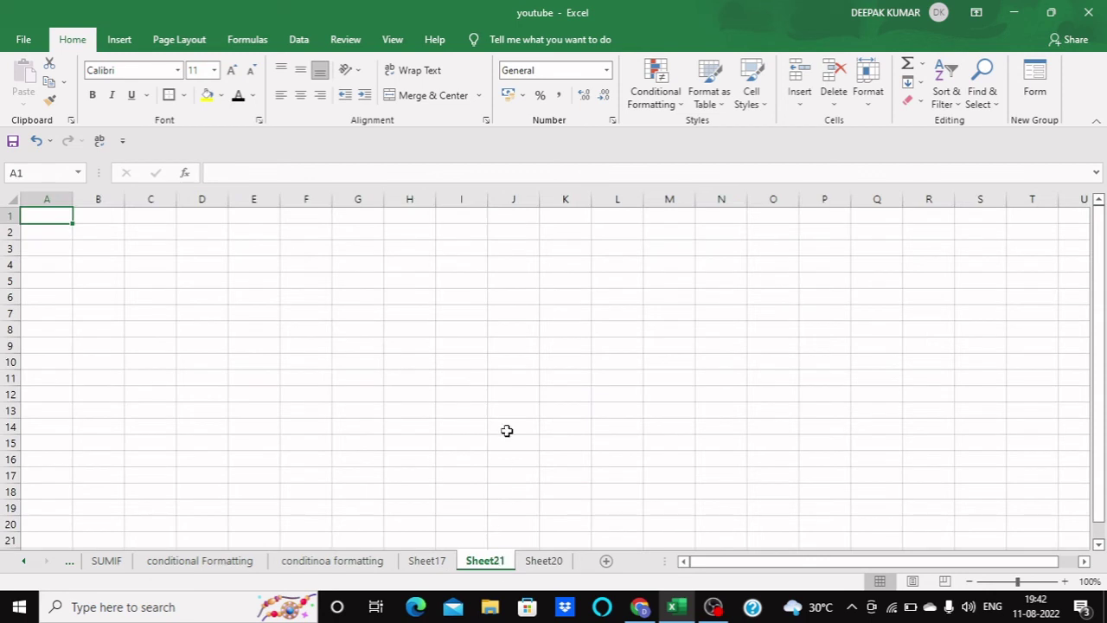
{"action": "left_click", "coordinate": [834, 104]}
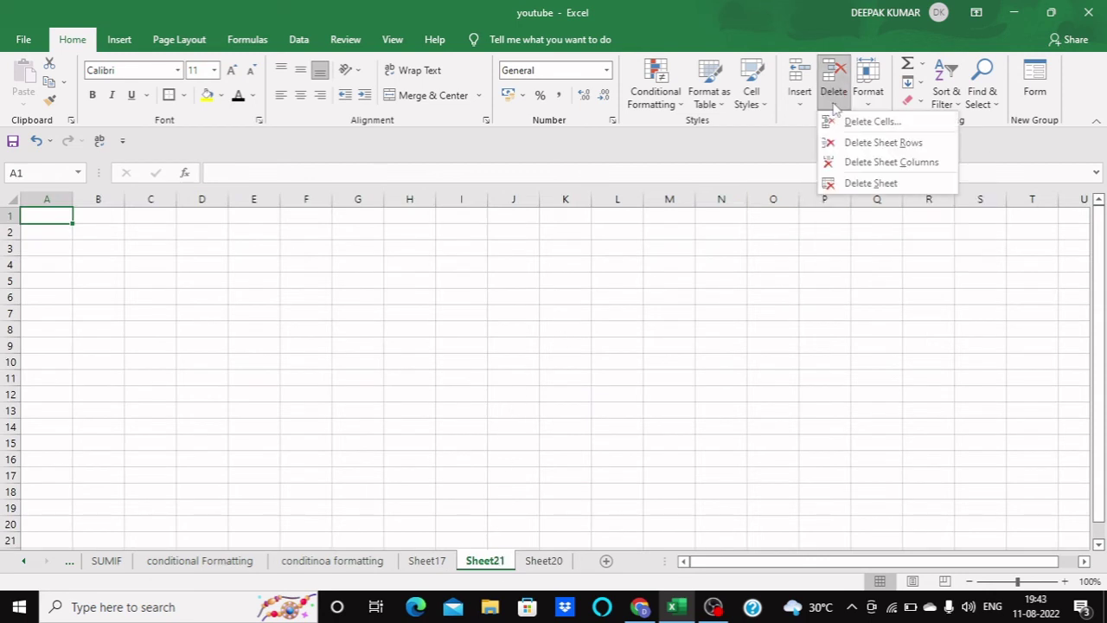
{"action": "left_click", "coordinate": [863, 183]}
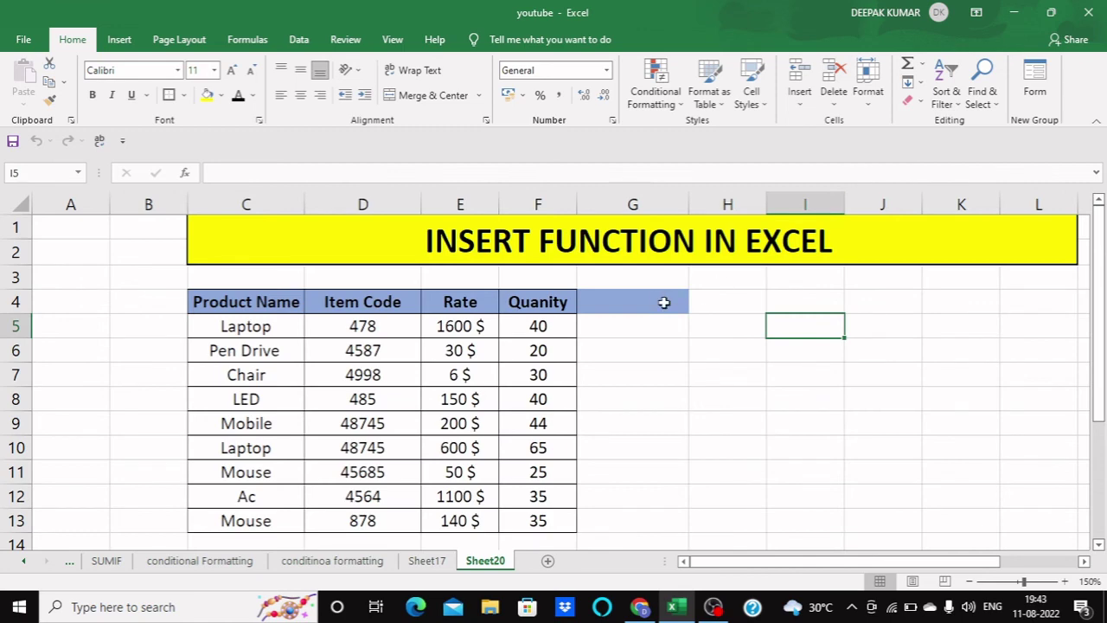
{"action": "left_click", "coordinate": [832, 99]}
{"action": "left_click", "coordinate": [846, 127]}
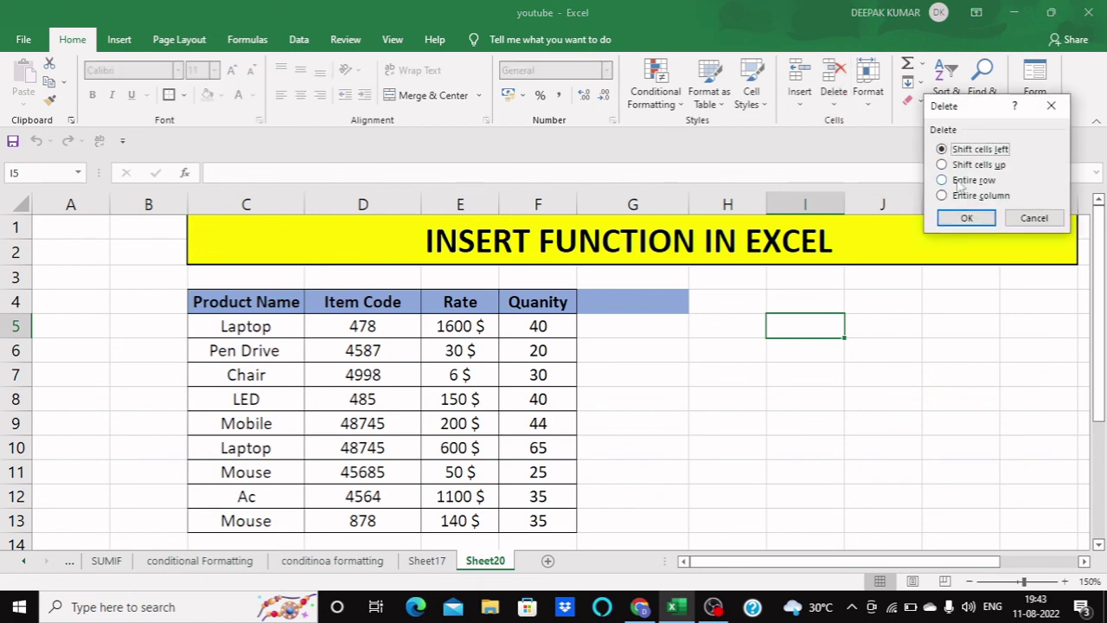
{"action": "left_click", "coordinate": [1035, 220]}
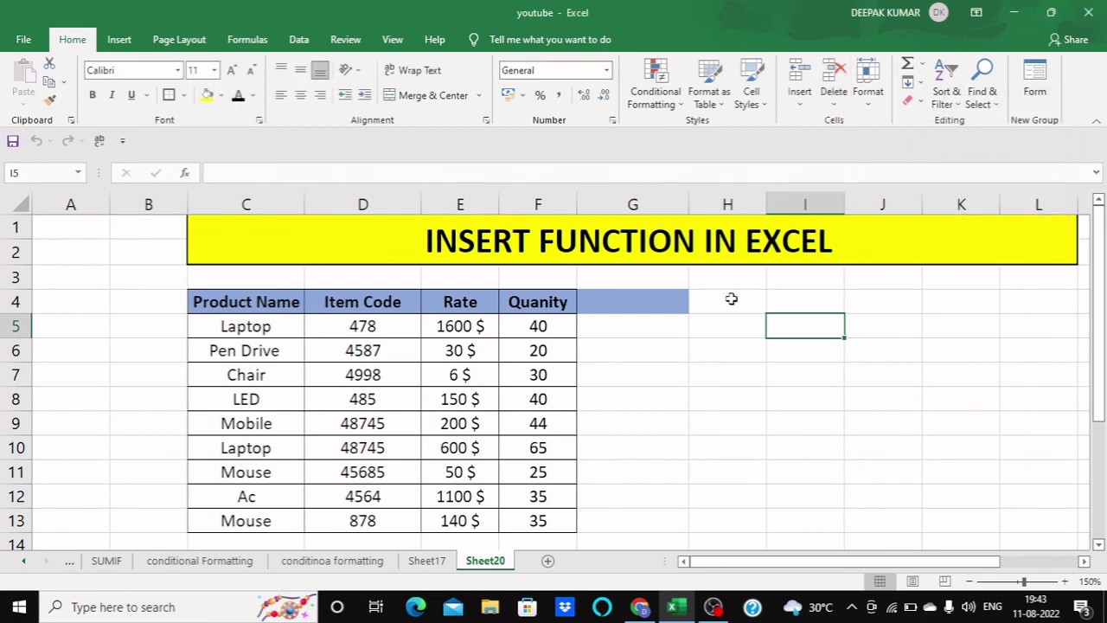